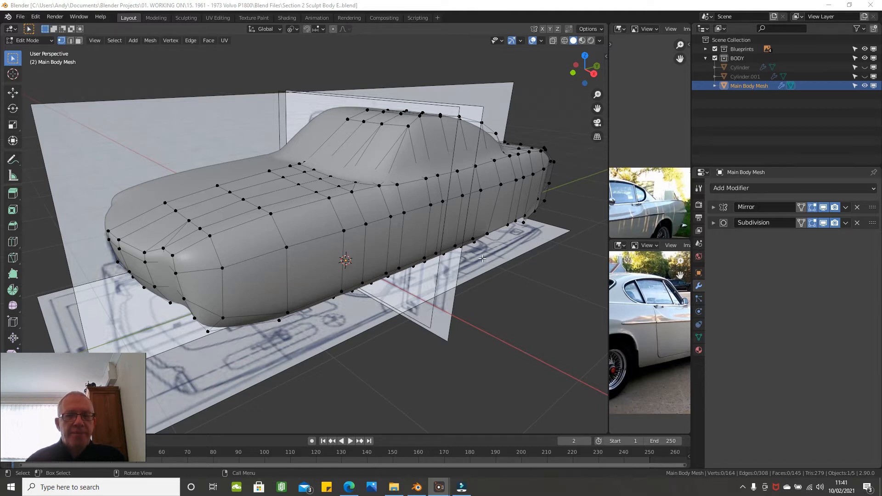
Step: Examine the car body mesh from several angles and compare its side shape with the two reference photos
mouse_move(473, 252)
middle_down()
mouse_move(476, 229)
mouse_move(472, 250)
middle_up()
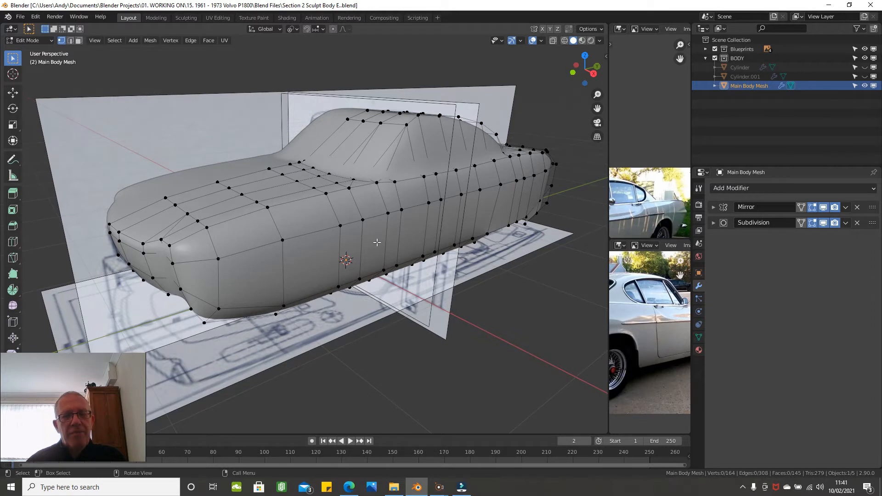
mouse_move(369, 251)
middle_down()
mouse_move(363, 237)
mouse_move(369, 249)
middle_up()
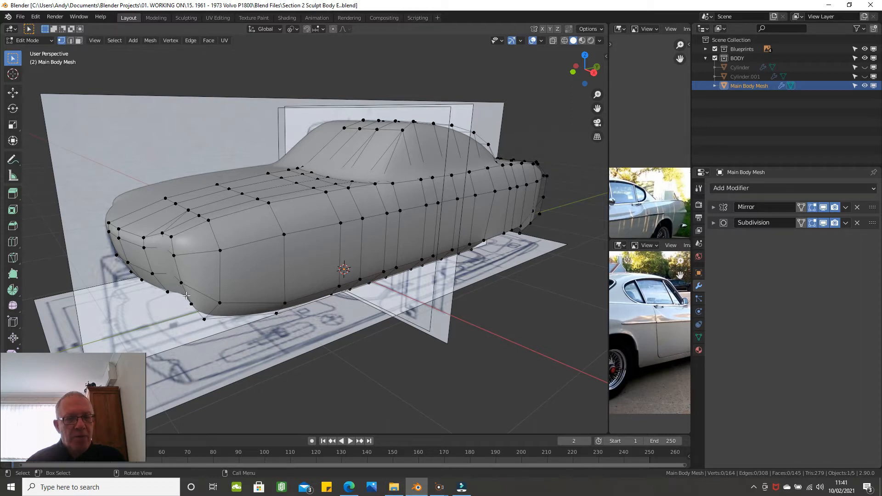
mouse_move(182, 245)
middle_down()
mouse_move(197, 239)
mouse_move(204, 258)
mouse_move(177, 251)
middle_up()
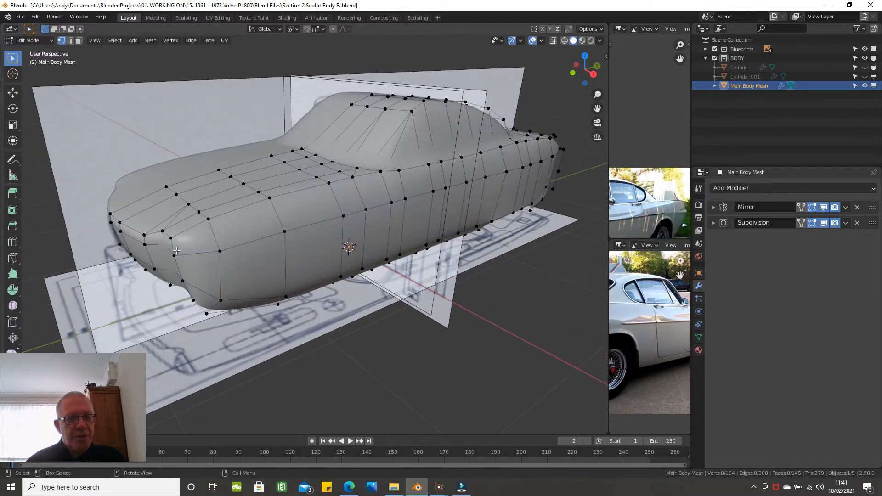
middle_drag(244, 252, 333, 249)
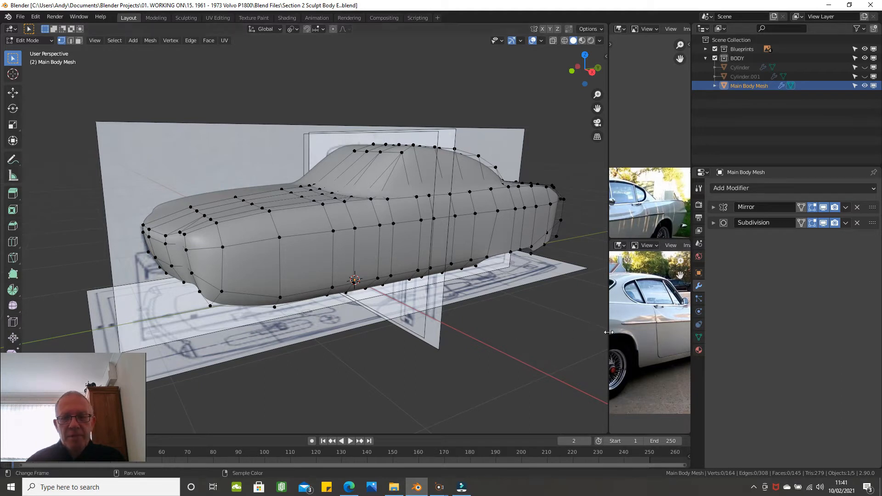
drag(609, 318, 367, 325)
middle_drag(521, 199, 569, 130)
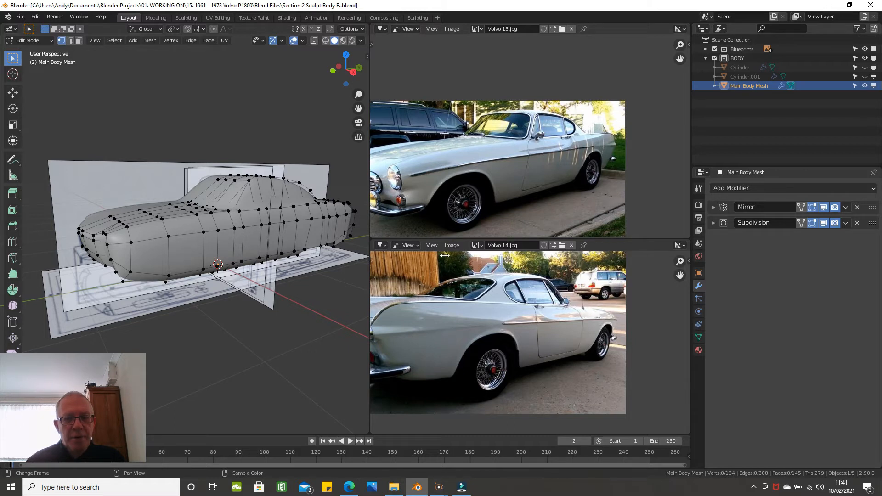
drag(370, 271, 711, 262)
middle_drag(592, 260, 575, 271)
middle_drag(473, 238, 492, 240)
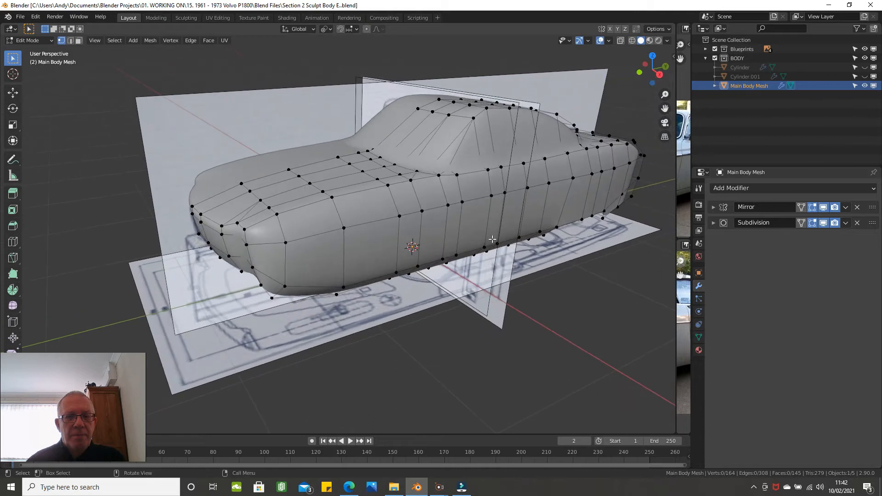
Step: Isolate the shoulder-line edge loop running from the front wing to the tail by hiding all other geometry, and select all its vertices
alt+click(314, 203)
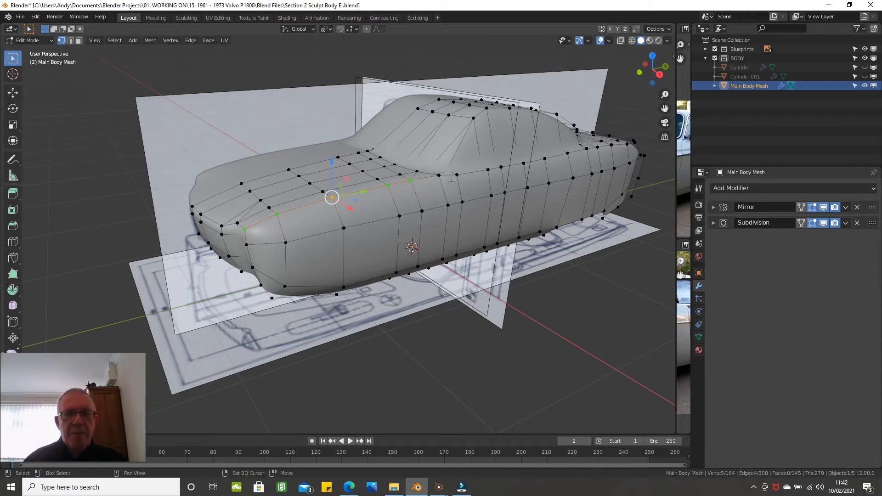
alt+shift+click(452, 181)
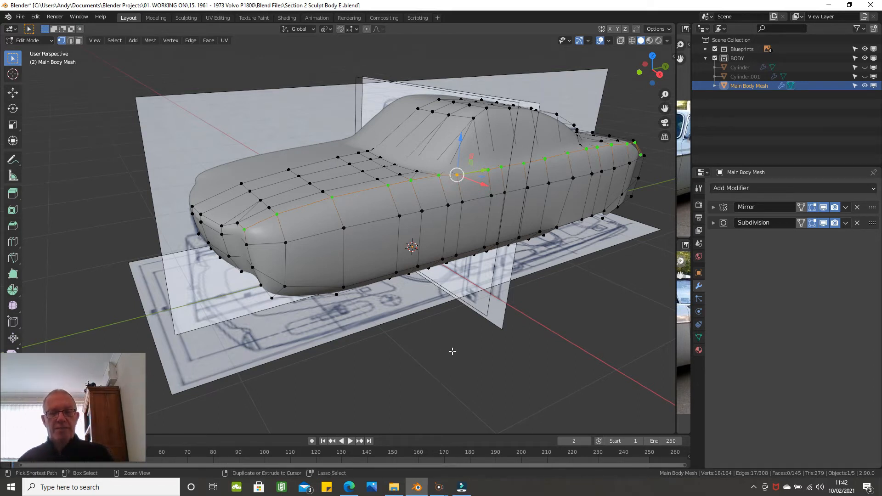
key(ctrl+i)
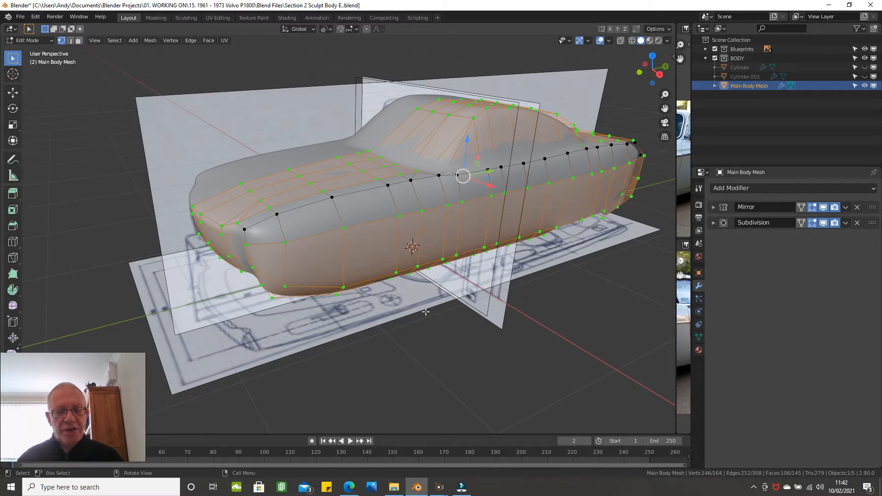
key(h)
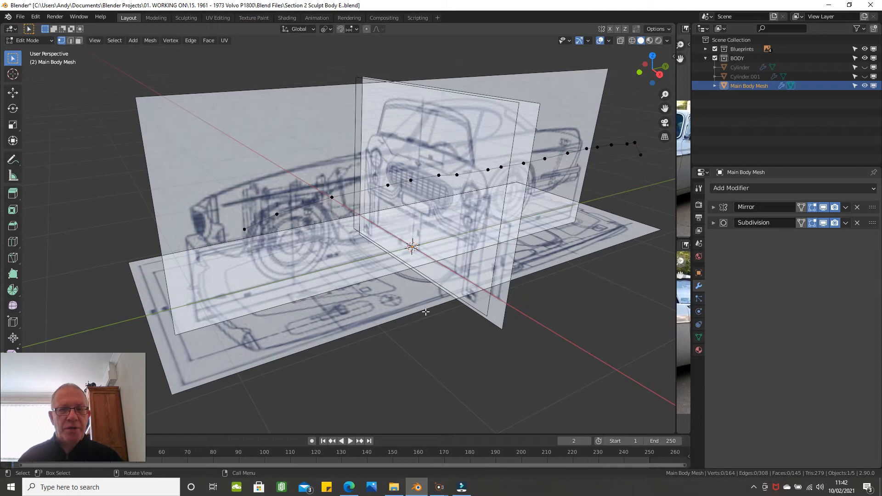
key(a)
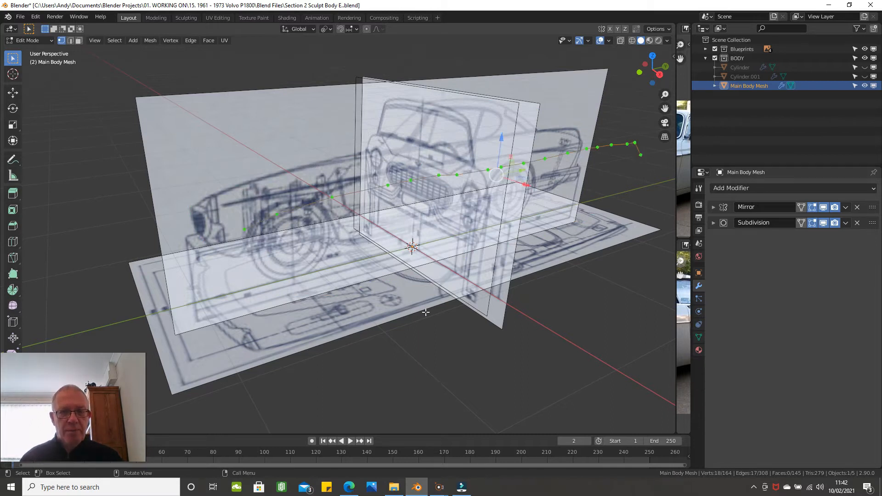
Step: In the right side view, adjust the shoulder-line vertex at the windscreen base vertically to match the blueprint
middle_drag(442, 292, 420, 259)
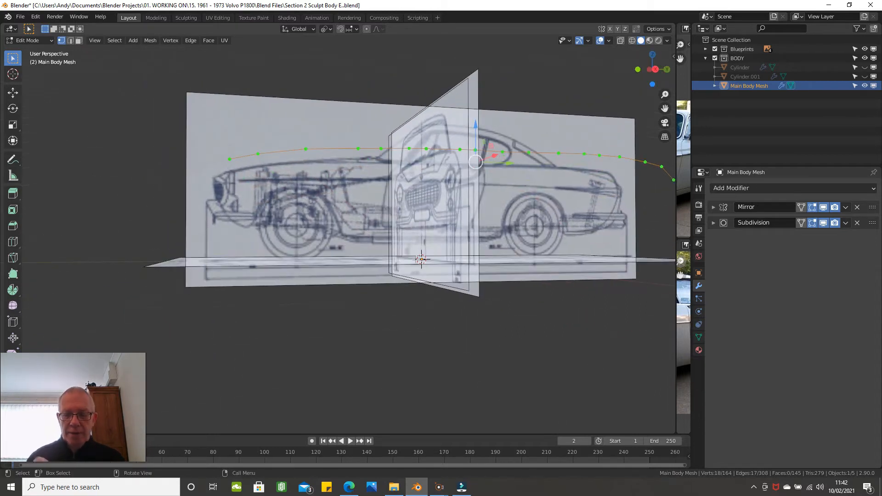
key(KP_3)
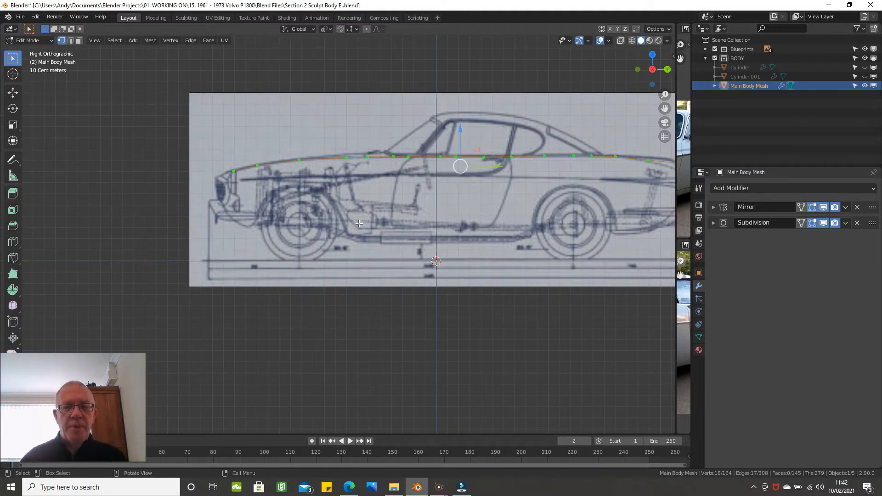
scroll(359, 222, up, 1)
scroll(318, 235, up, 3)
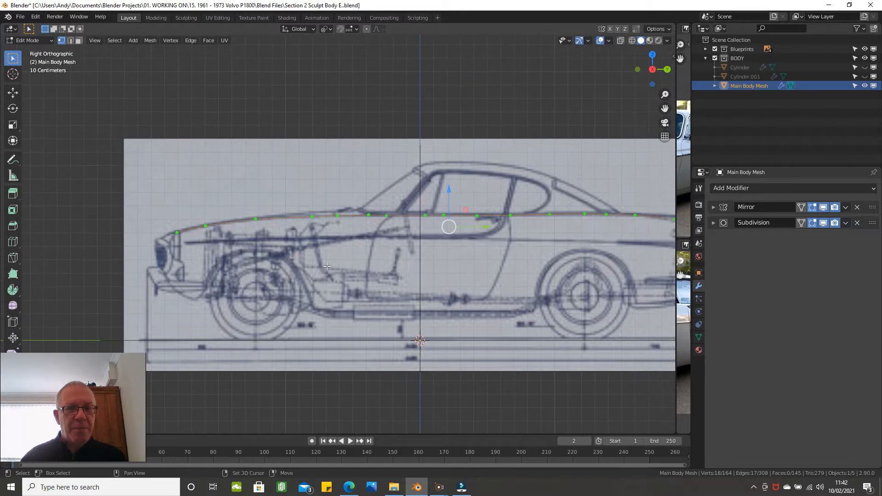
scroll(319, 235, up, 2)
scroll(318, 235, down, 4)
scroll(390, 169, up, 4)
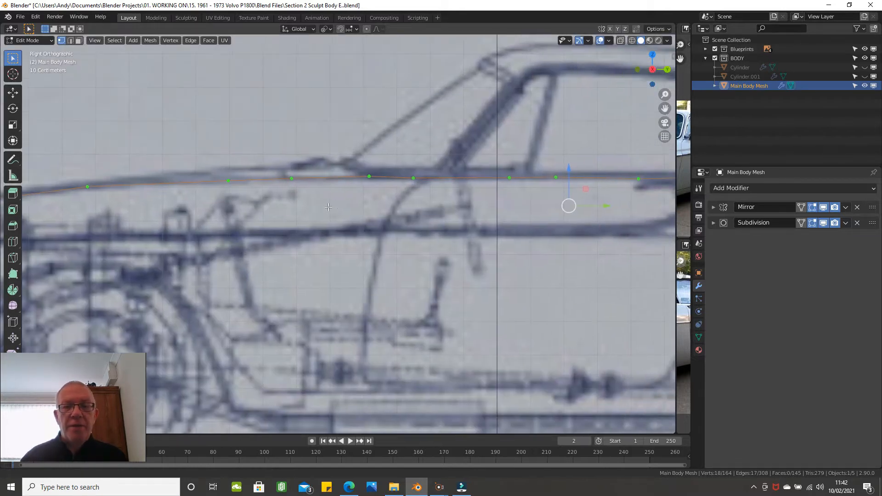
click(371, 172)
key(g)
key(z)
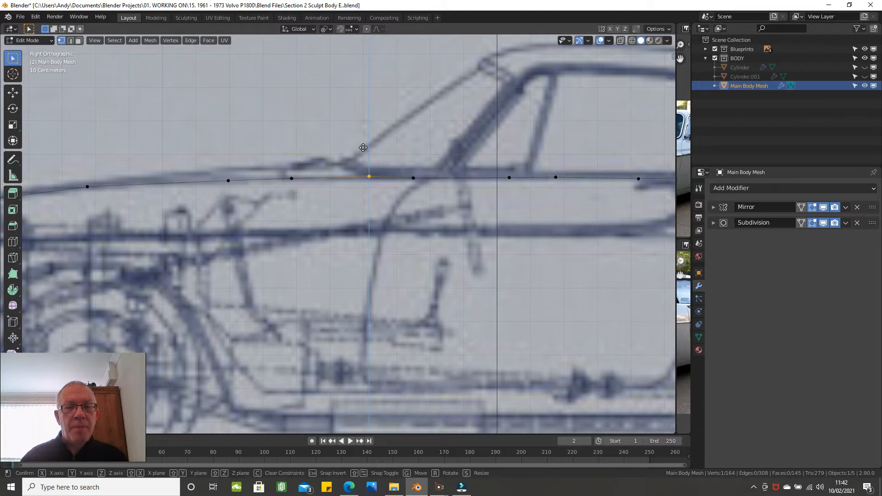
click(363, 148)
Step: Nudge the shoulder-line vertex above the door handle slightly upward onto the side blueprint line
shift+middle_drag(579, 172, 496, 177)
shift+middle_drag(584, 155, 506, 167)
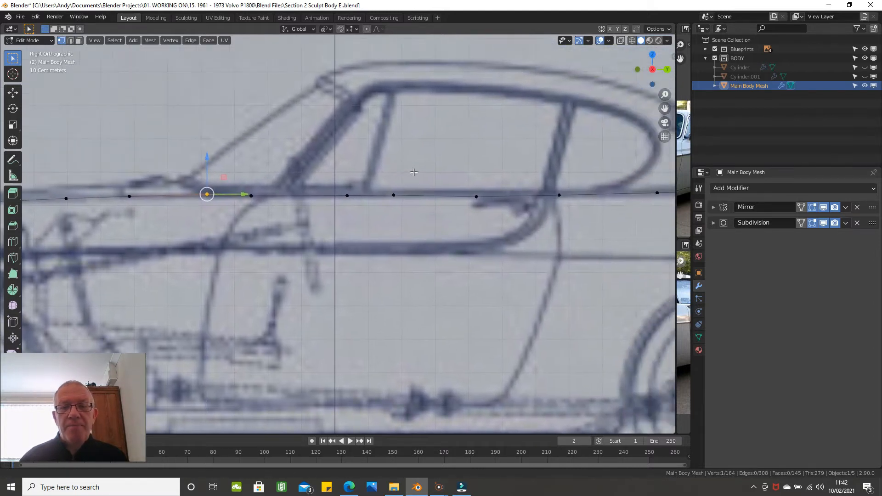
click(477, 194)
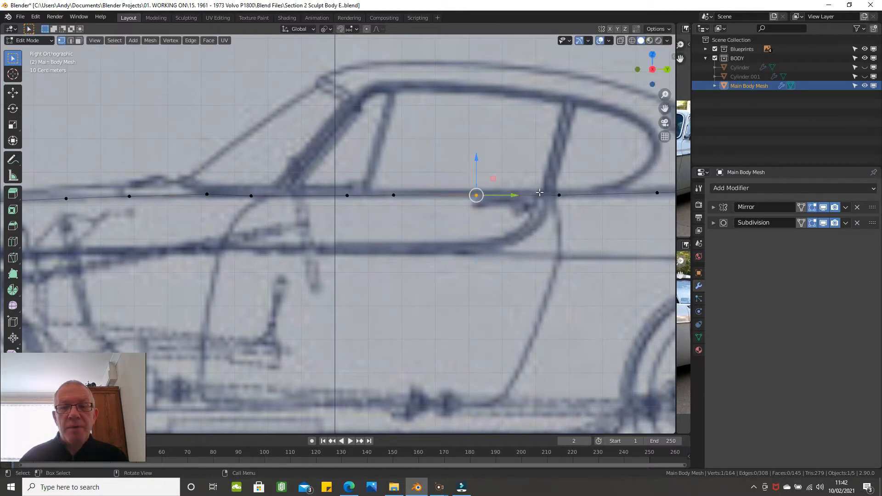
Step: Raise two shoulder-line vertices on the rear deck onto the blueprint, the rearward one about 0.026 m and the forward one about 0.01 m
shift+middle_drag(528, 191, 344, 217)
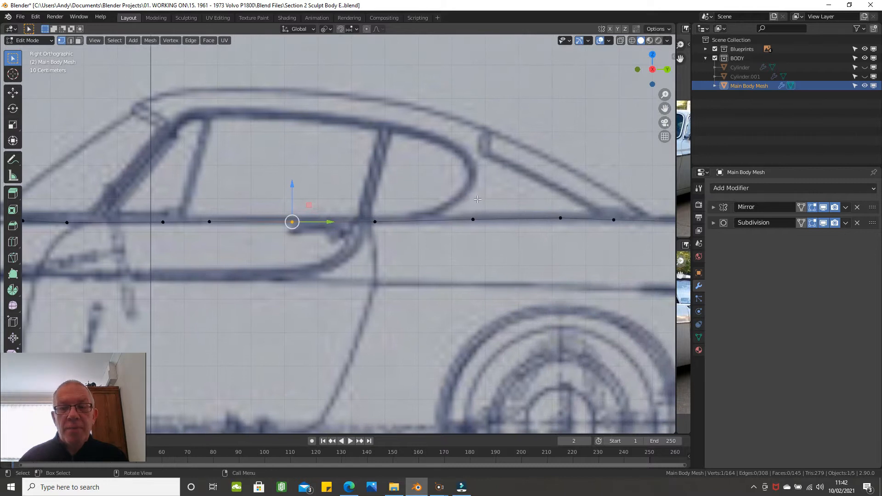
shift+middle_drag(478, 199, 316, 224)
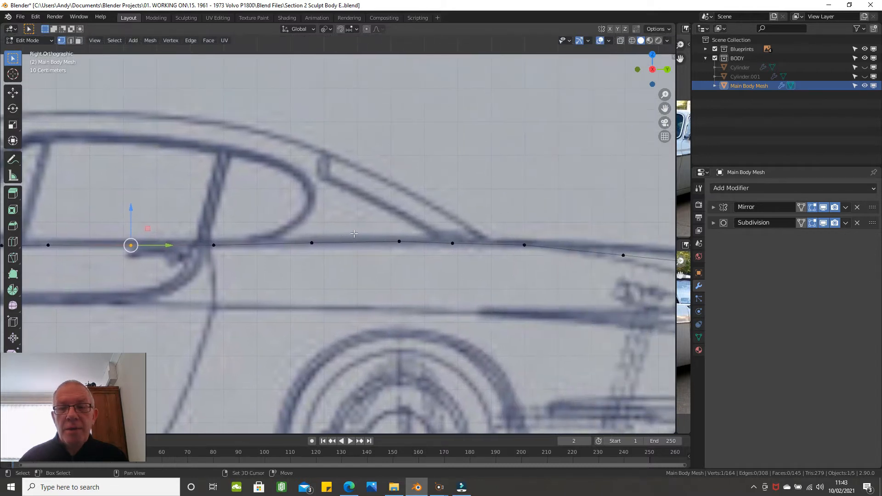
shift+middle_drag(515, 209, 377, 212)
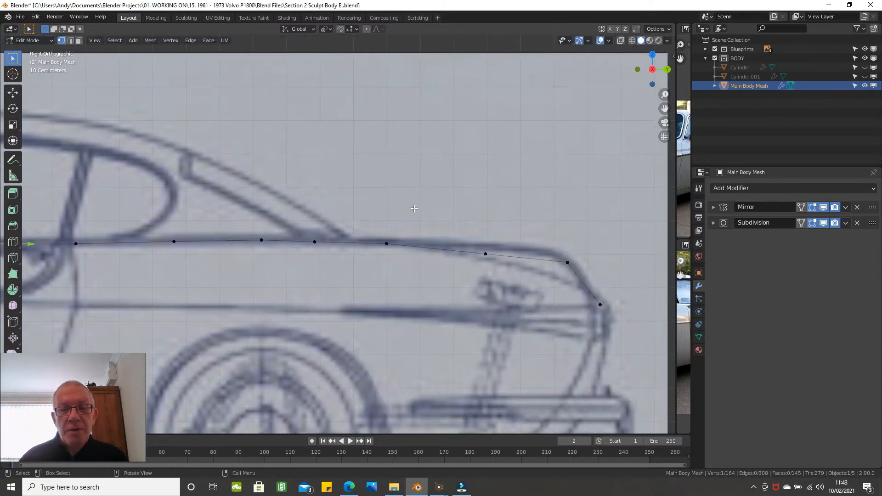
click(485, 253)
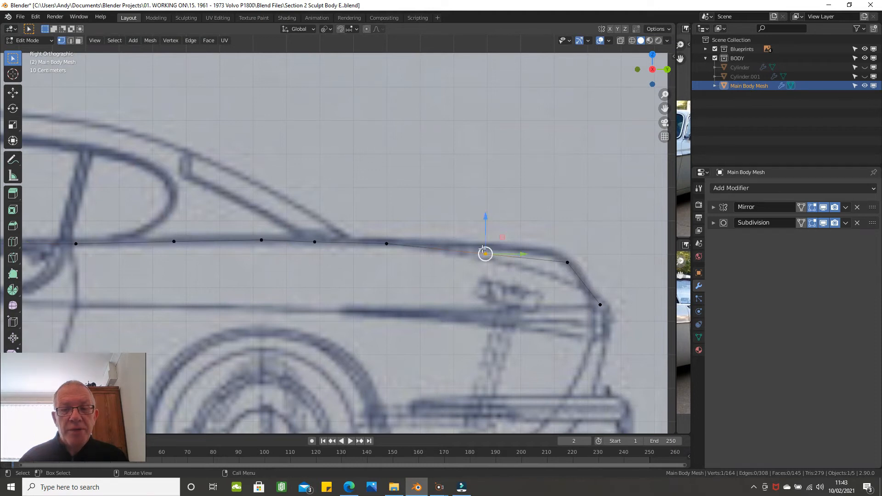
key(g)
key(z)
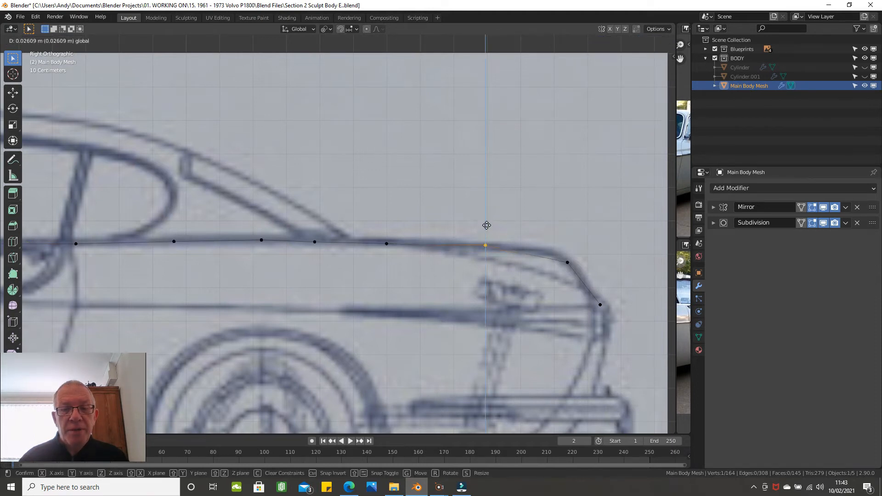
click(486, 225)
click(386, 243)
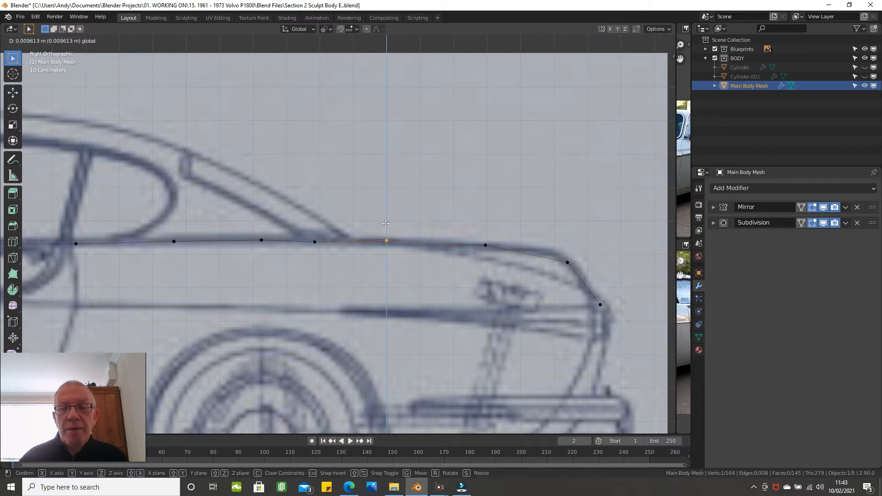
click(384, 224)
Step: Reposition the last two shoulder-line vertices at the tail so they follow the rear curve of the side blueprint
click(569, 260)
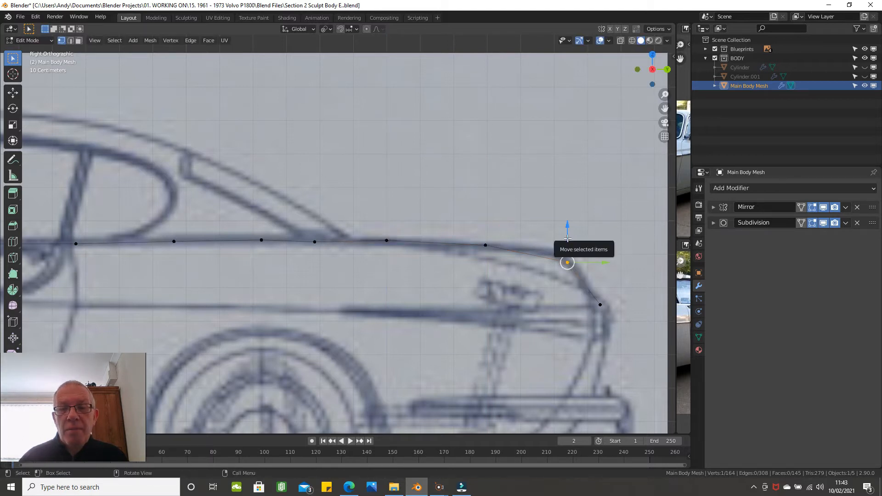
key(g)
key(z)
click(568, 233)
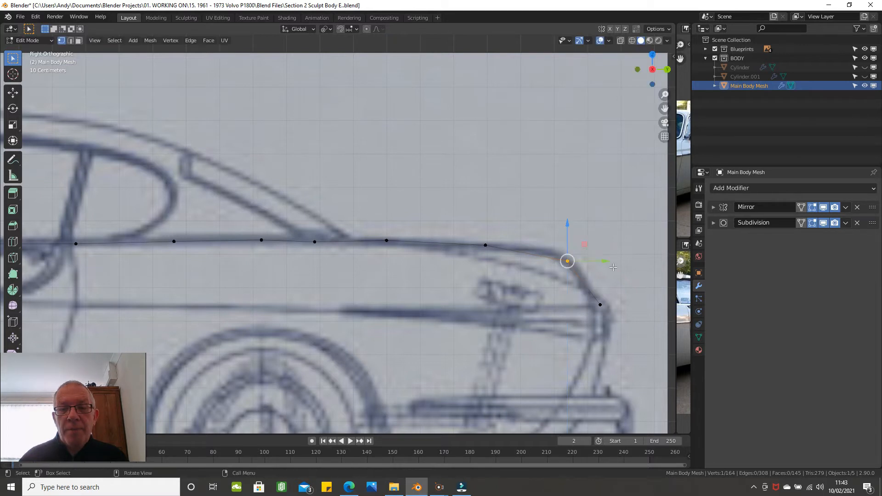
drag(604, 261, 563, 232)
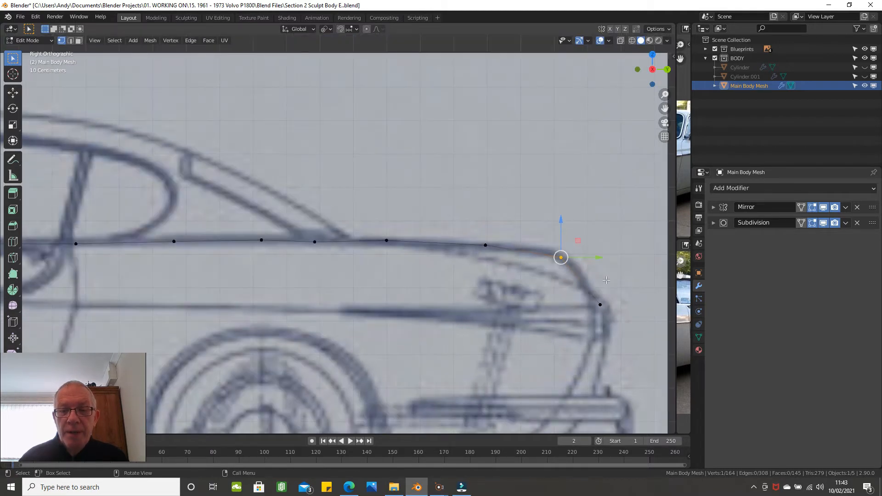
click(600, 306)
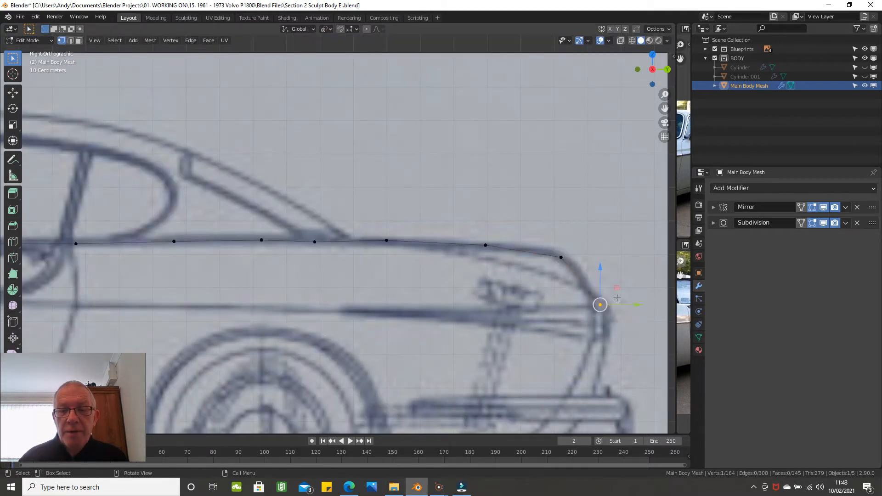
drag(628, 303, 619, 301)
Step: In the top view, move the second and third shoulder-line vertices from the tail outward onto the blueprint's wing line
scroll(619, 301, down, 2)
shift+middle_drag(521, 260, 539, 232)
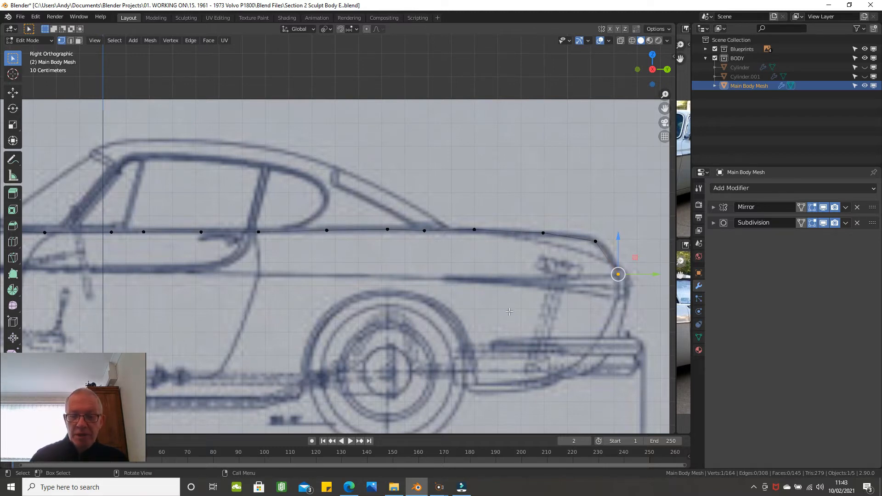
key(KP_7)
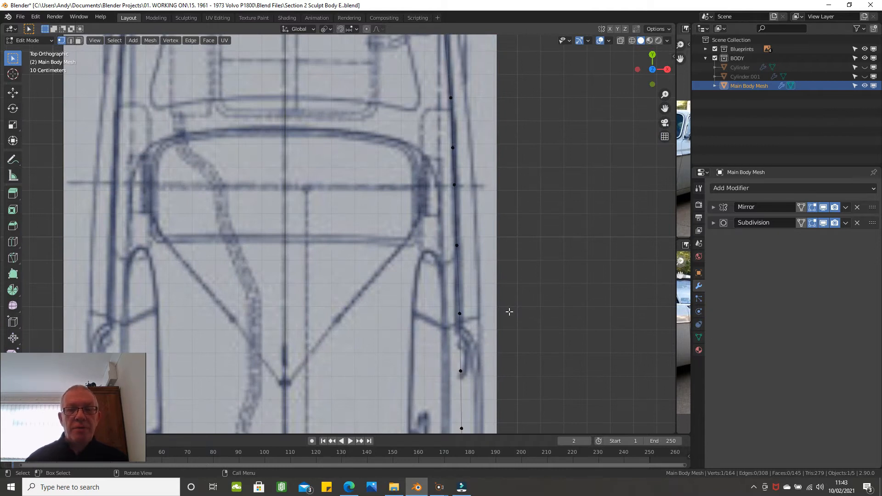
shift+middle_drag(493, 97, 471, 237)
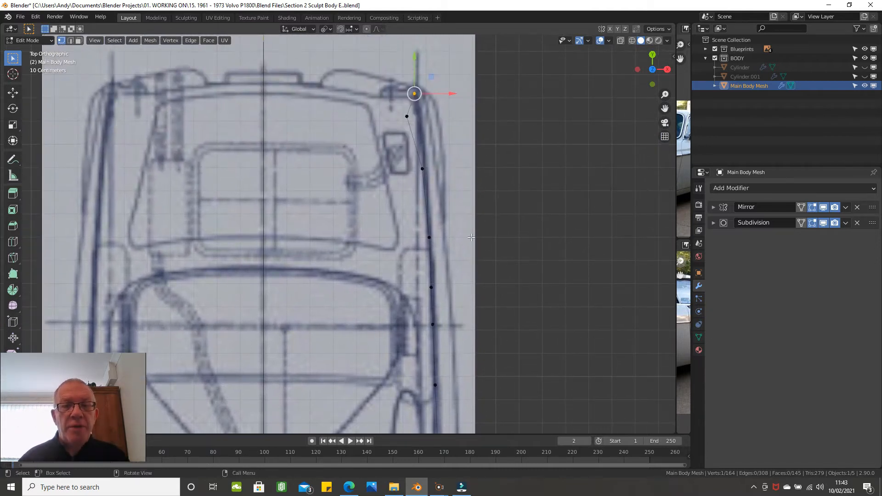
click(415, 117)
drag(435, 118, 450, 116)
click(422, 169)
drag(438, 166, 440, 166)
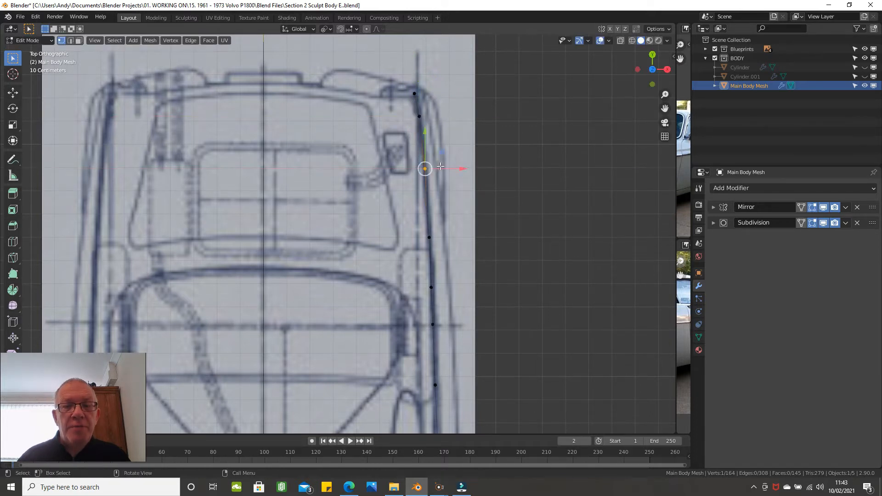
click(422, 116)
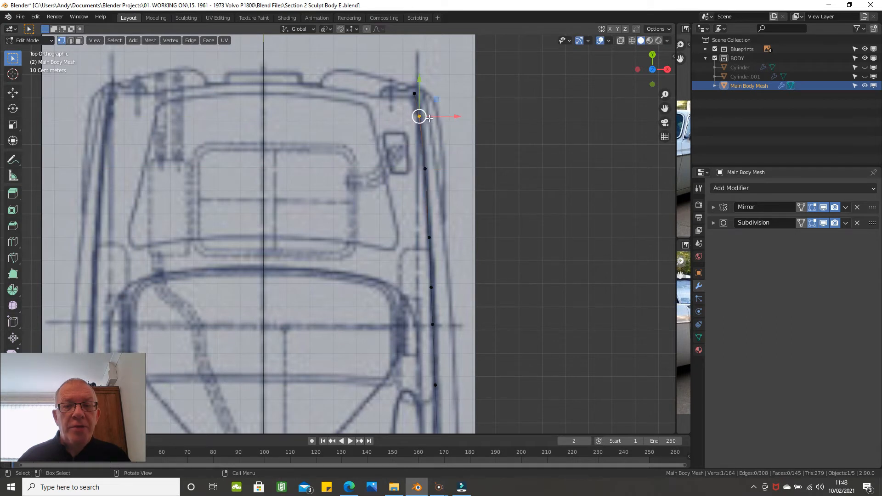
Step: Move the fourth and fifth shoulder-line vertices from the tail slightly outward onto the top blueprint's wing line, the fourth about 0.004 m
click(439, 280)
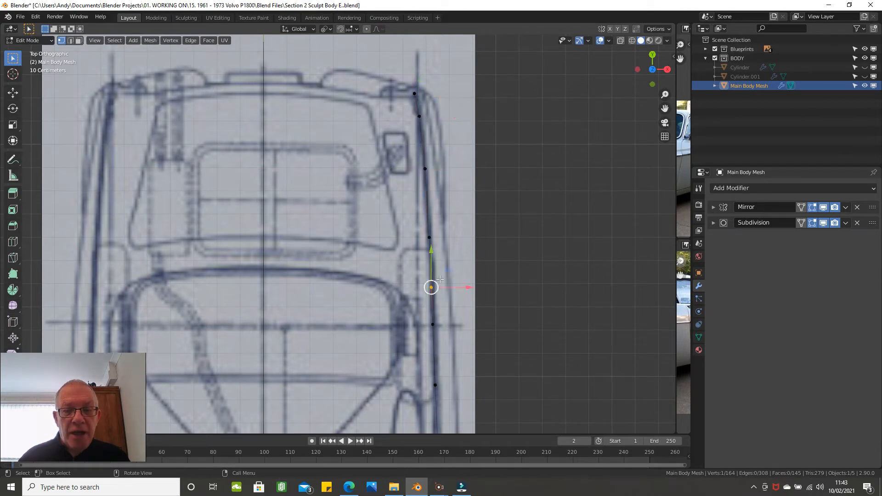
drag(453, 285, 455, 285)
click(429, 237)
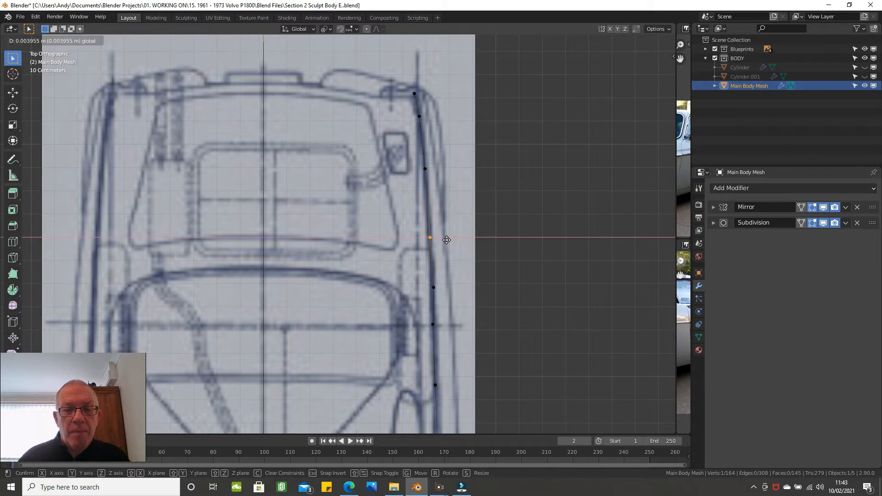
shift+scroll(467, 248, down, 1)
shift+scroll(467, 248, down, 5)
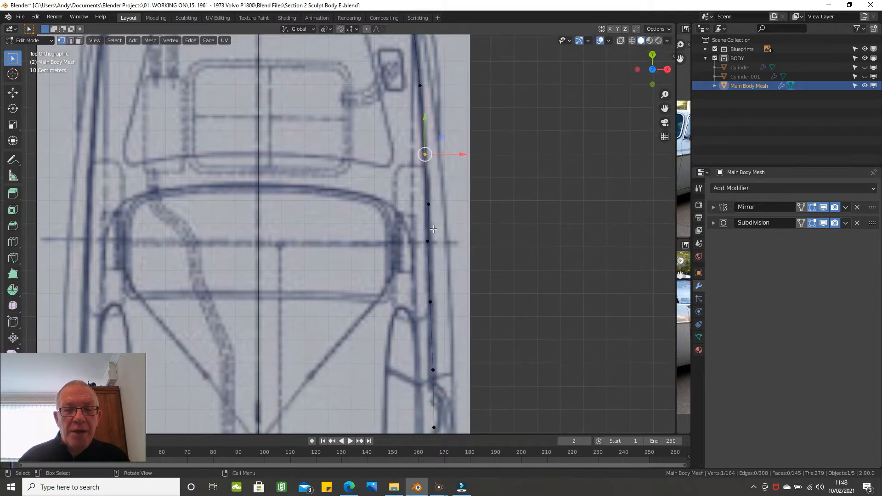
Step: Move the sixth and seventh shoulder-line vertices from the tail, beside the rear window, slightly outward onto the top blueprint line
click(450, 235)
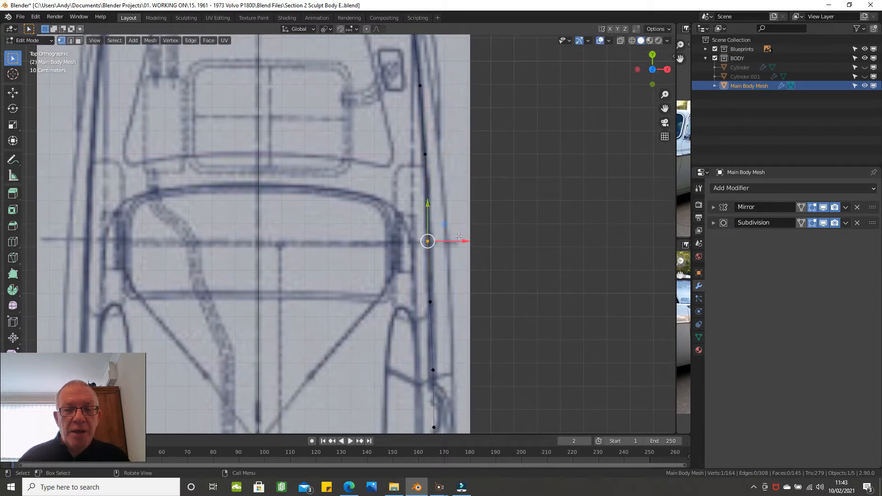
drag(461, 240, 463, 240)
click(445, 304)
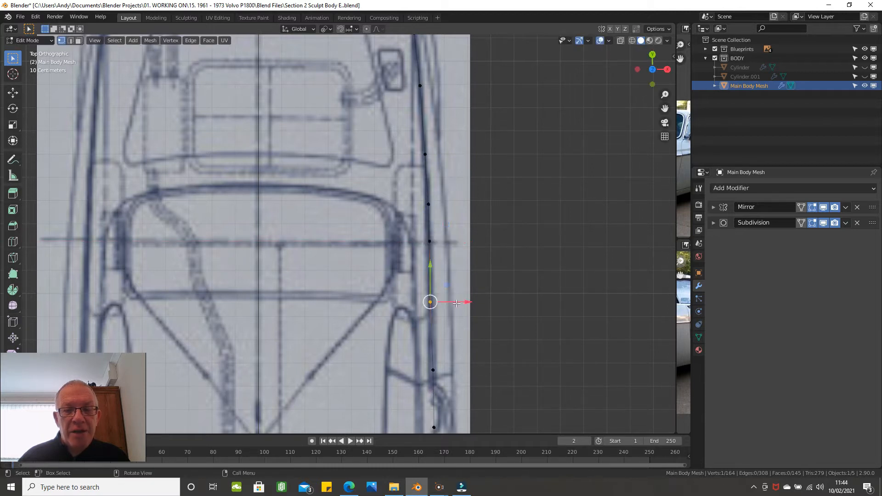
drag(457, 303, 460, 303)
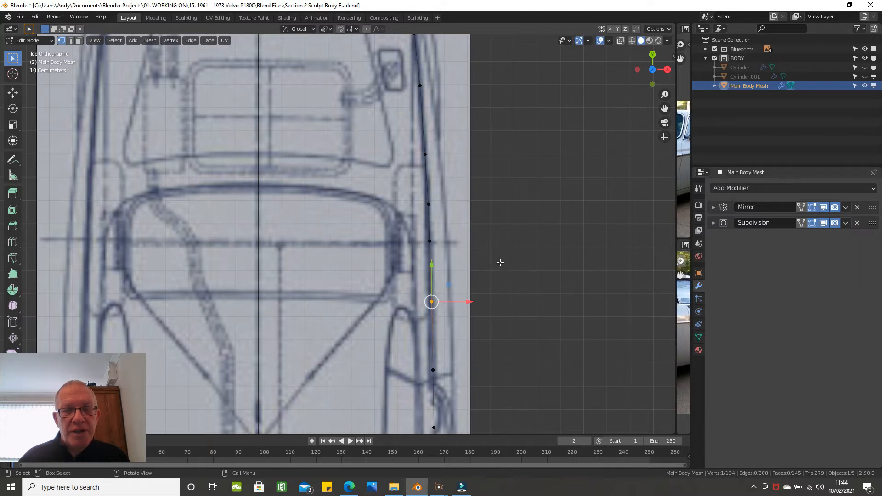
Step: In the top view, move the shoulder-line vertex beside the windscreen slightly inward to smooth the edge loop
shift+middle_drag(500, 261, 508, 163)
shift+middle_drag(490, 261, 489, 172)
shift+middle_drag(493, 231, 492, 199)
shift+middle_drag(481, 248, 481, 196)
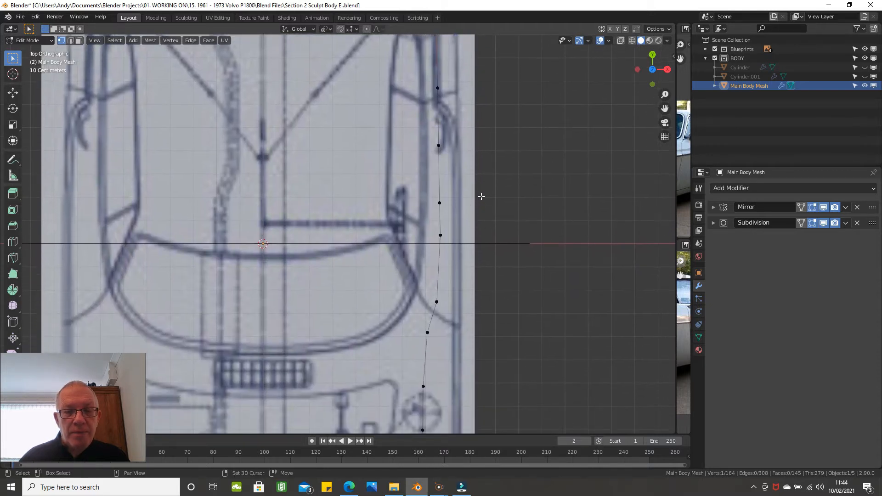
scroll(480, 230, down, 2)
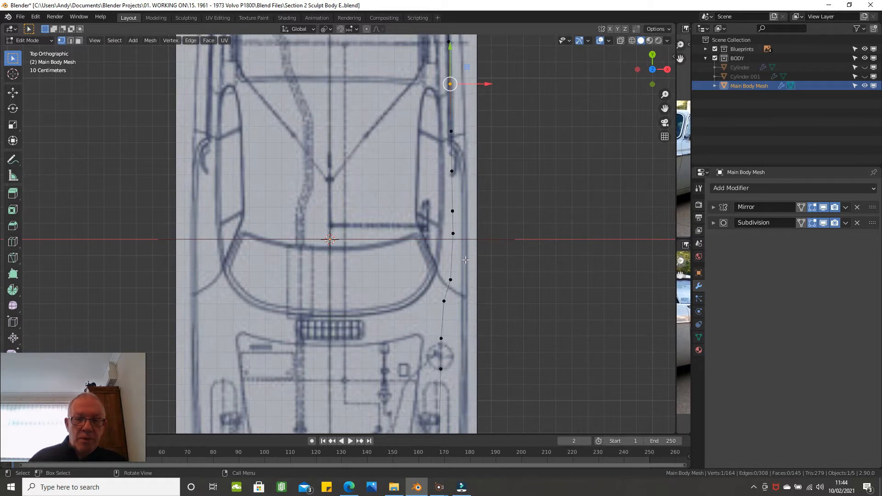
click(450, 279)
drag(492, 278, 488, 276)
click(461, 231)
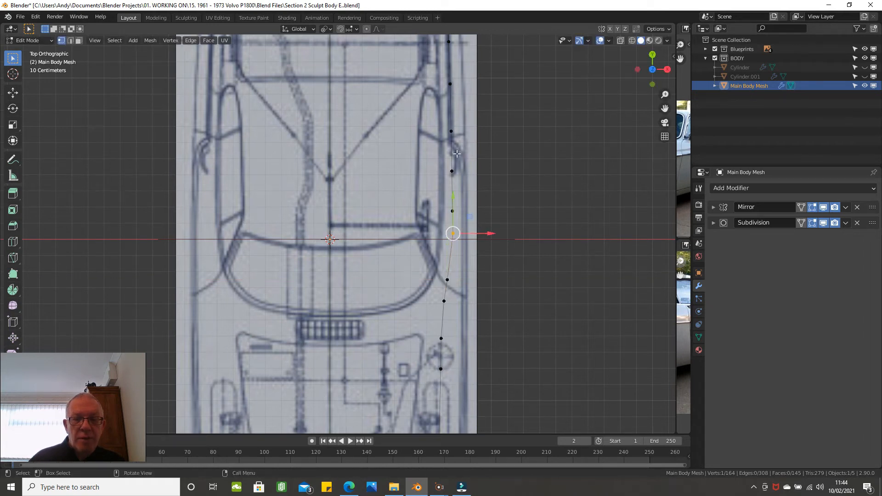
Step: Check the whole shoulder-line loop against the blueprints in the top, perspective, front and right side views
scroll(453, 176, down, 4)
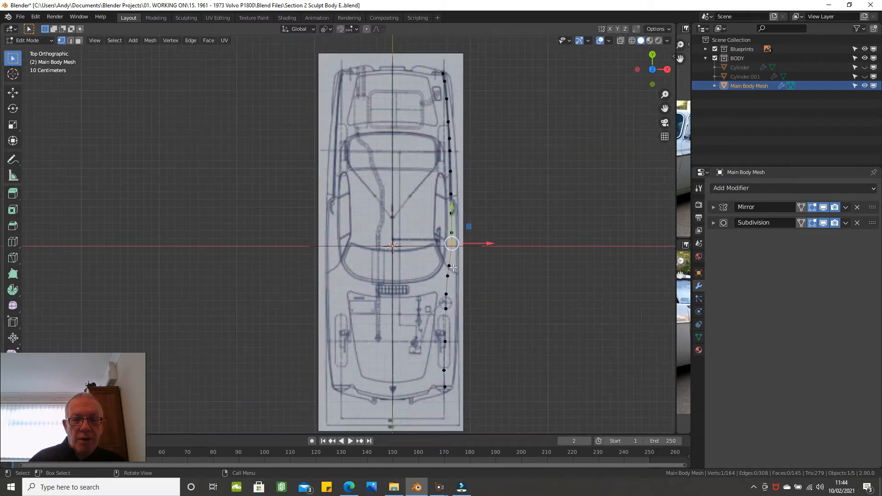
mouse_move(453, 269)
middle_down()
mouse_move(457, 257)
mouse_move(458, 288)
mouse_move(445, 246)
mouse_move(461, 269)
middle_up()
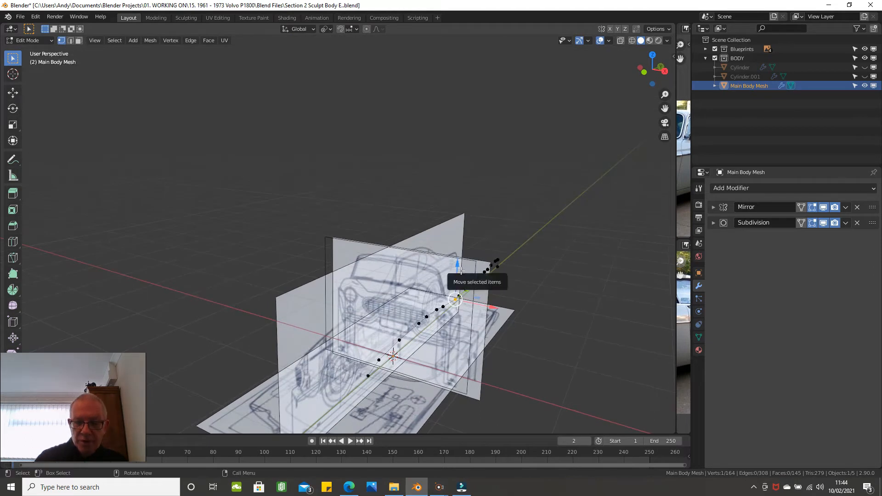
key(KP_1)
scroll(461, 271, up, 6)
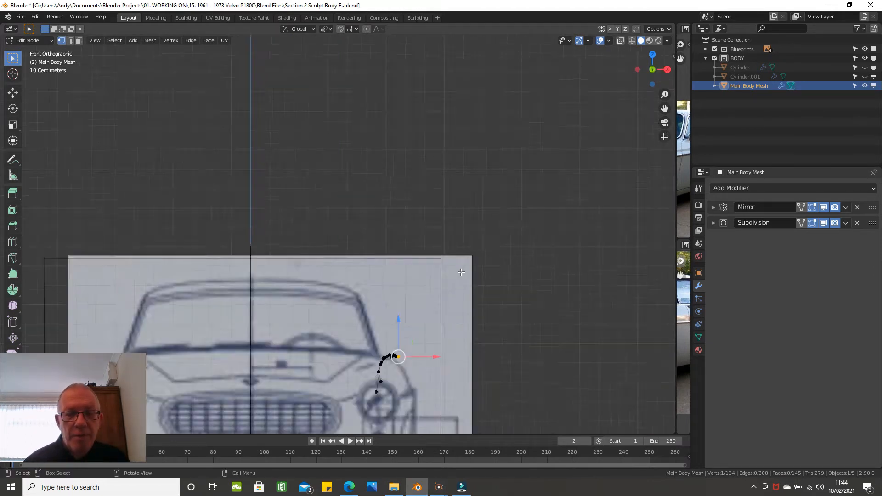
shift+middle_drag(461, 273, 486, 188)
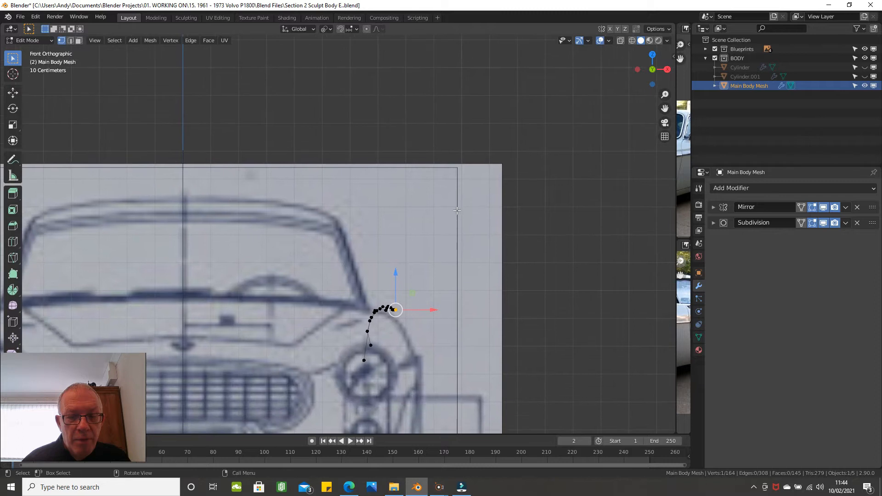
scroll(365, 277, up, 2)
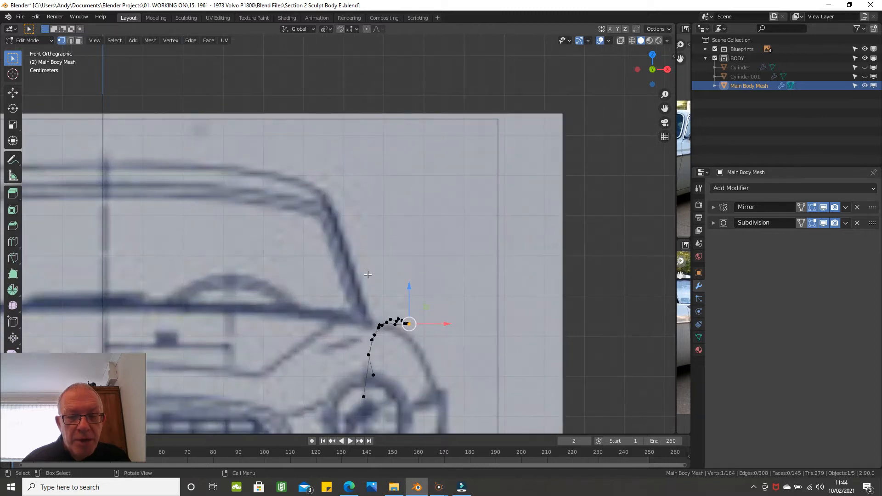
scroll(367, 274, down, 4)
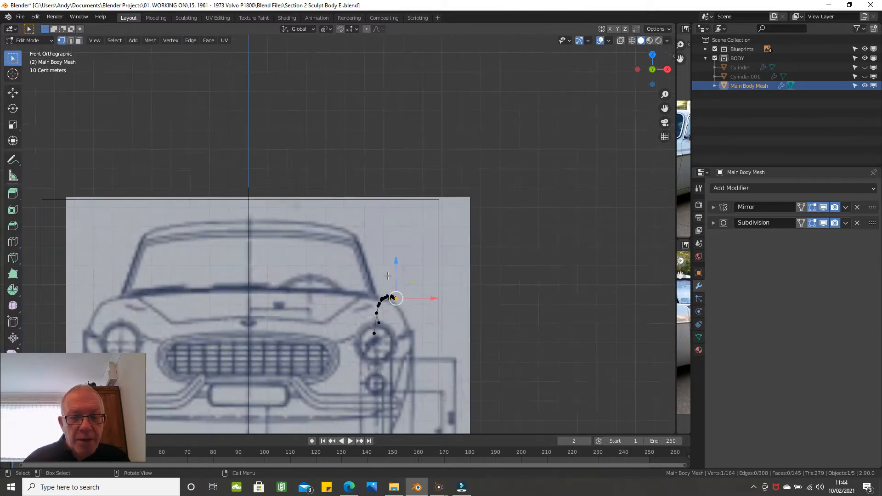
scroll(388, 276, down, 1)
middle_drag(379, 288, 343, 289)
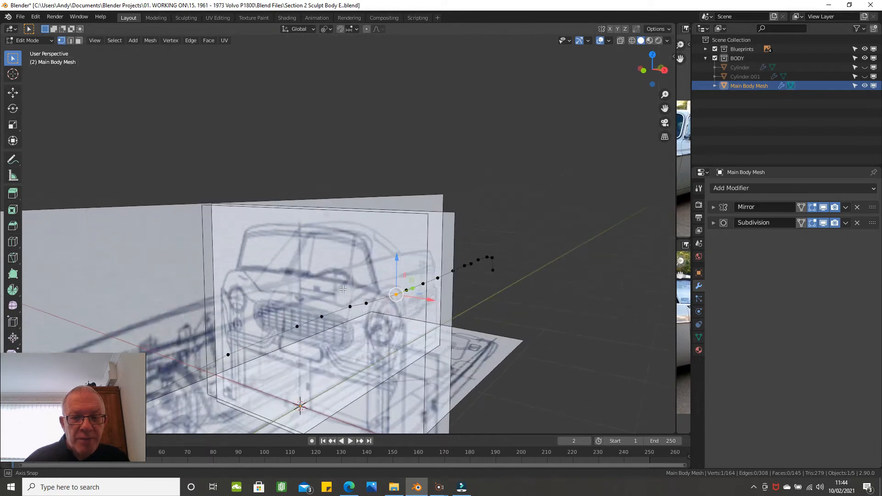
key(KP_3)
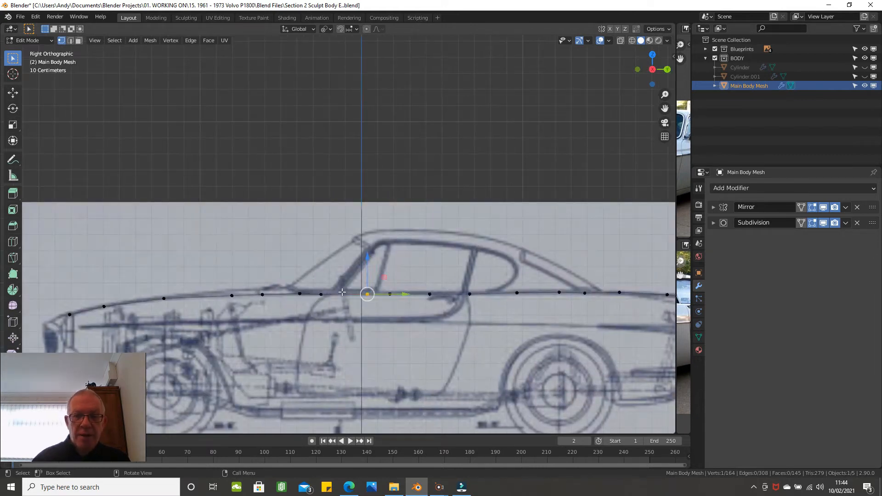
Step: In the side view, lower the shoulder-line vertices above the rear wheel and below the rear quarter window slightly onto the blueprint line
scroll(552, 255, up, 3)
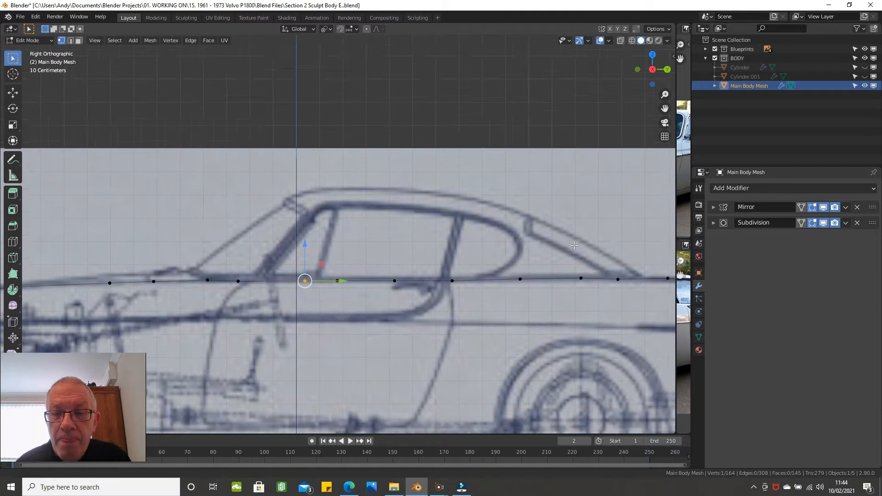
scroll(551, 255, up, 3)
click(595, 254)
key(g)
key(z)
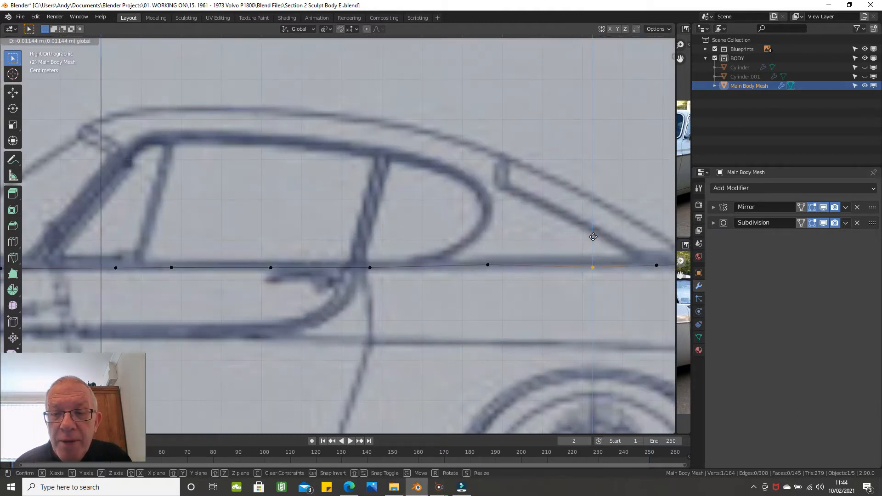
click(593, 234)
click(487, 265)
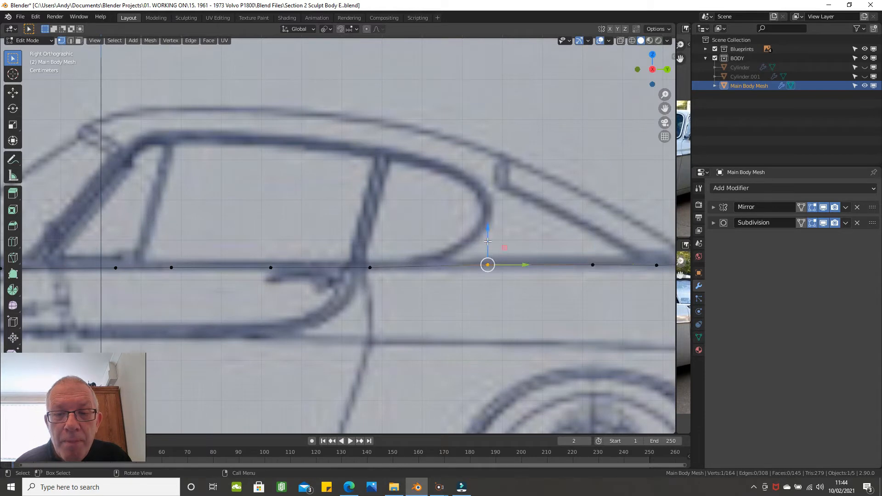
drag(487, 240, 488, 244)
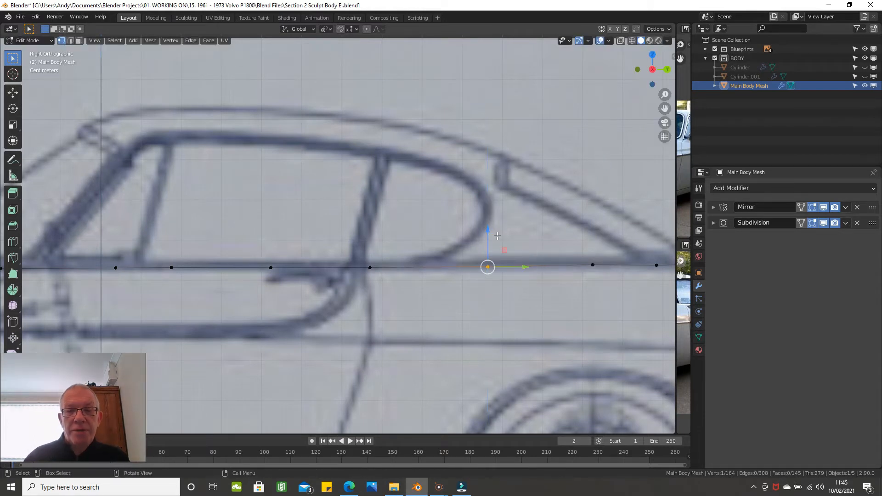
Step: Deselect the shoulder-line vertices and reveal all the hidden geometry of the body mesh
scroll(478, 273, down, 1)
scroll(479, 273, down, 2)
click(493, 347)
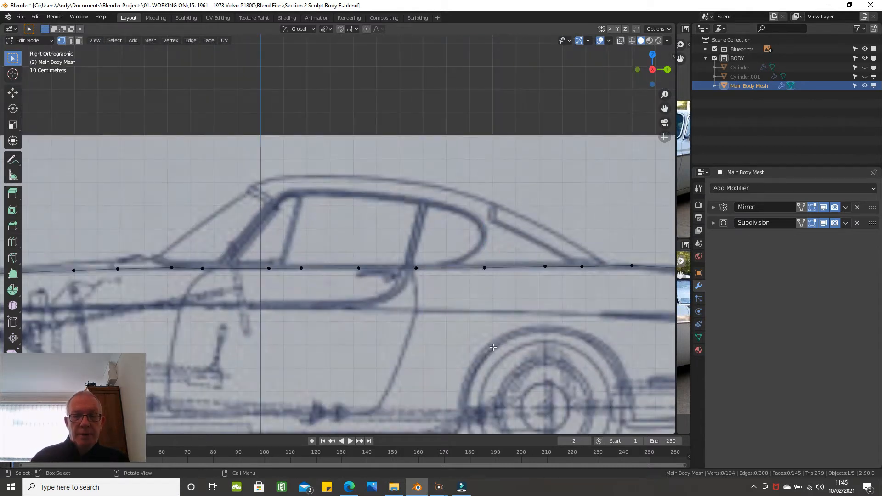
scroll(493, 348, down, 3)
key(alt)
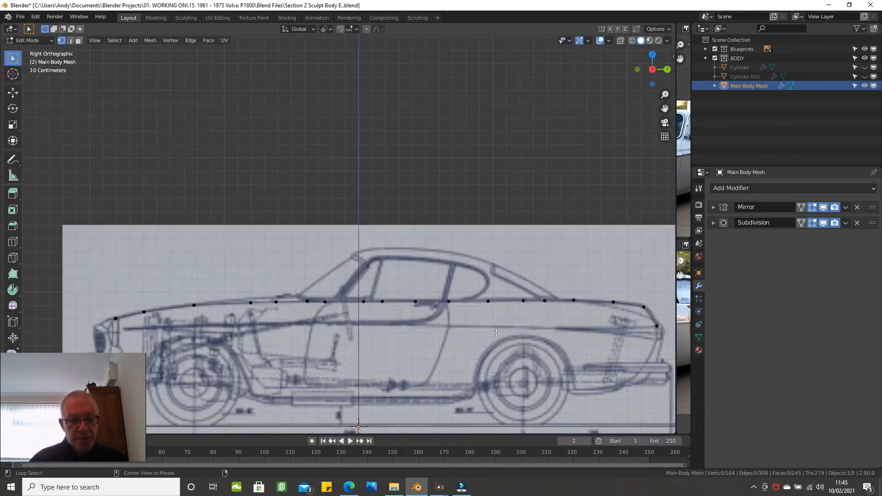
key(alt+h)
middle_drag(496, 332, 503, 350)
middle_drag(486, 304, 474, 312)
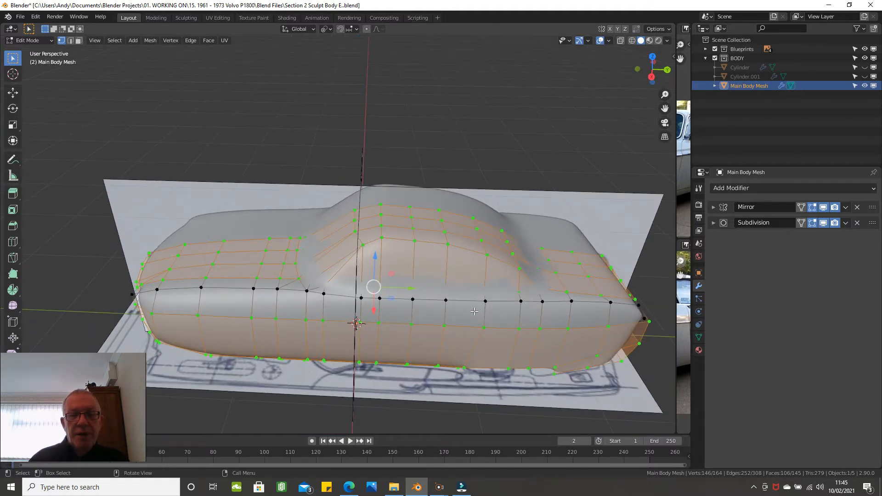
Step: Select the roof section's block of vertices from rear edge to front corner and hide the rest of the body mesh
click(502, 229)
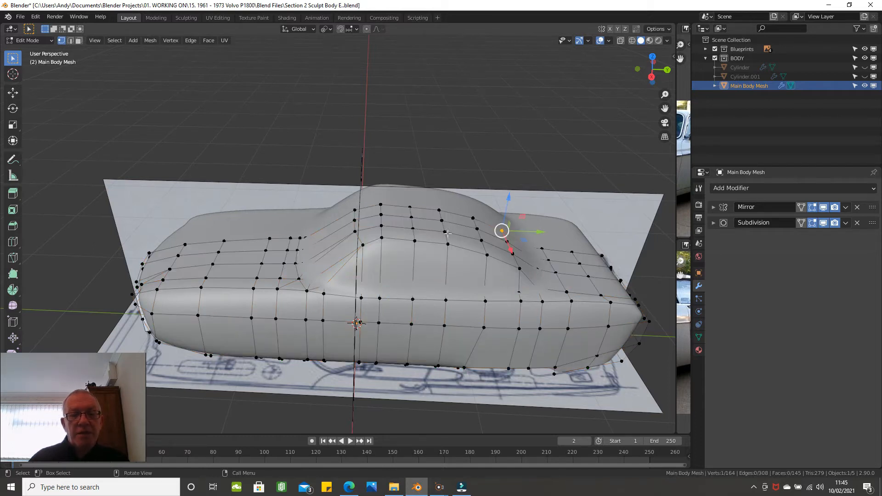
ctrl+shift+click(361, 244)
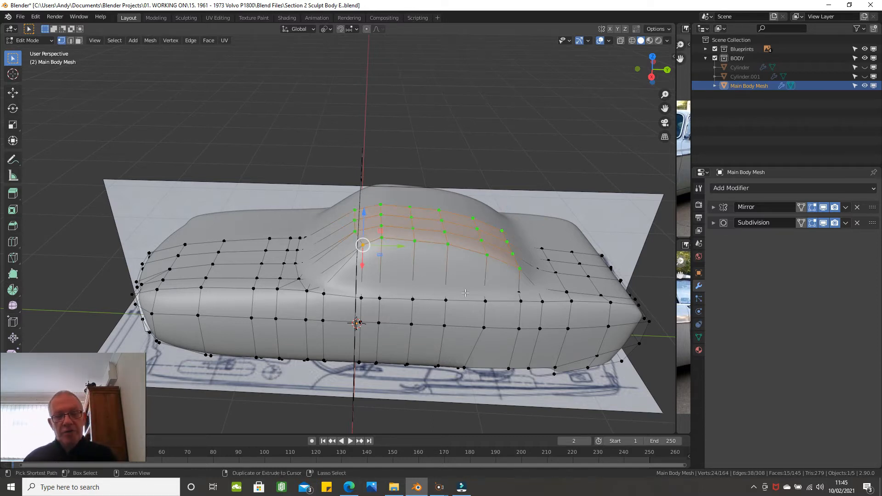
key(ctrl+i)
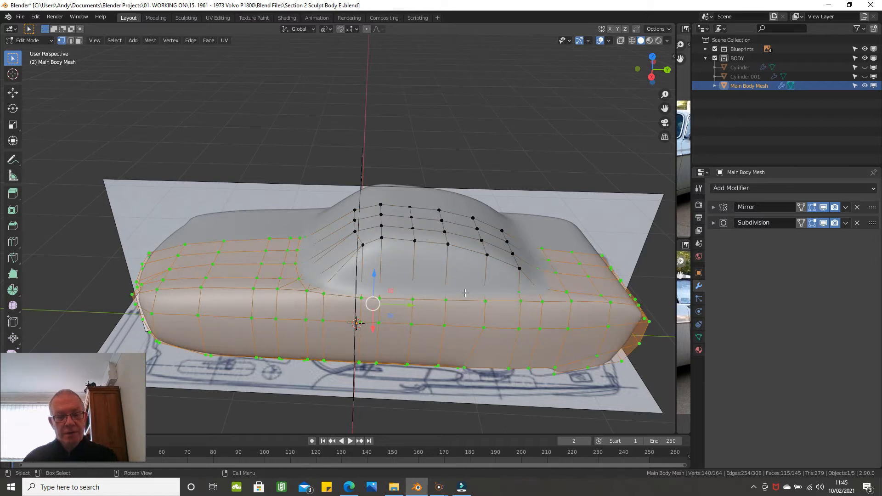
key(h)
middle_drag(493, 279, 497, 284)
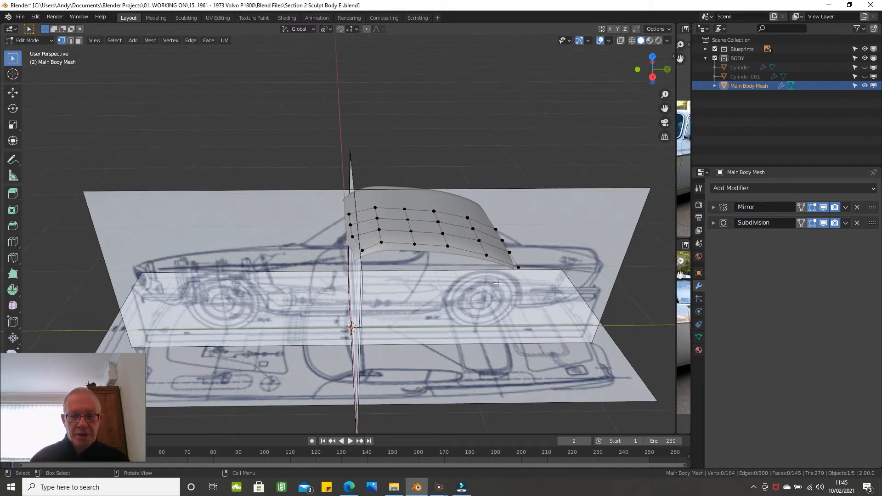
Step: View the isolated roof section from the top in wireframe shading so the blueprint shows through
key(KP_7)
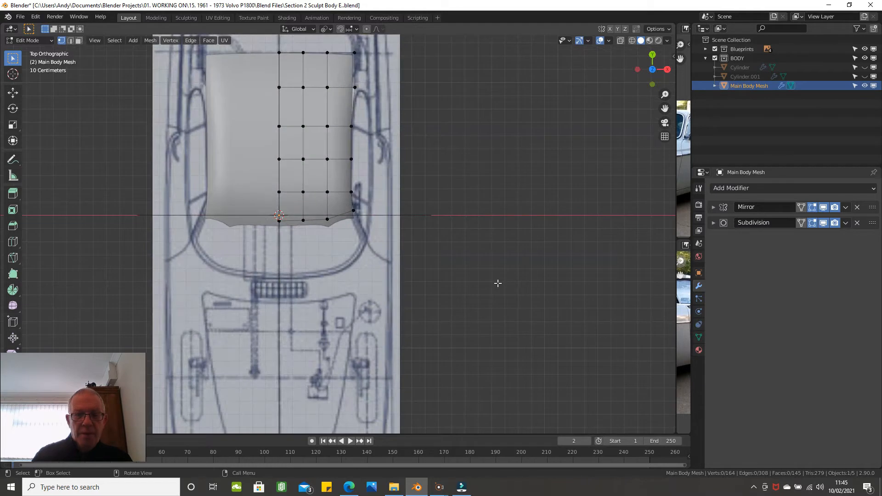
scroll(501, 267, up, 2)
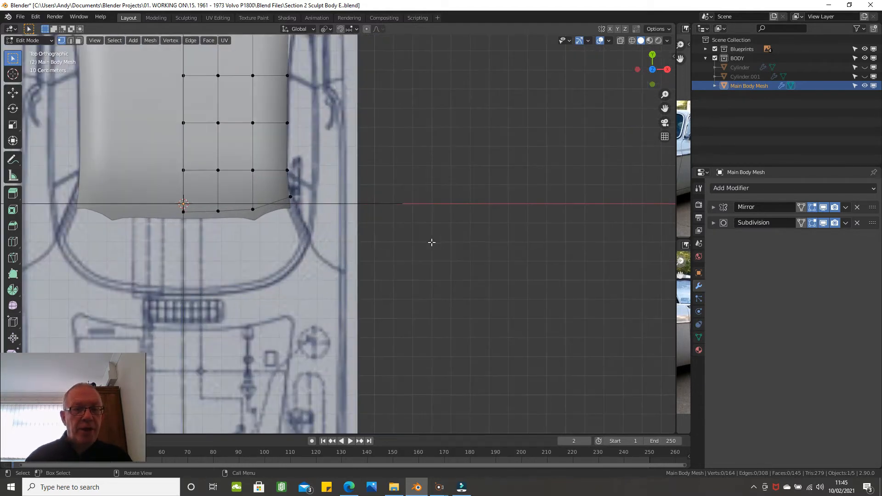
shift+middle_drag(345, 239, 437, 287)
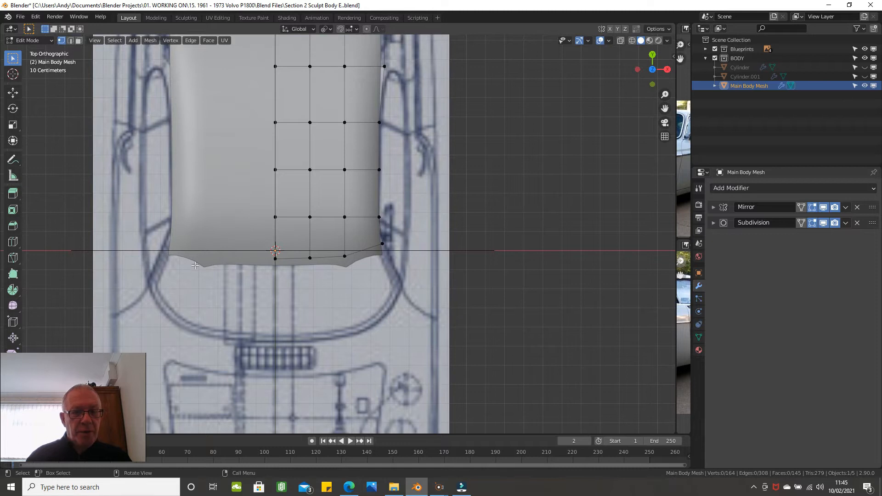
key(z)
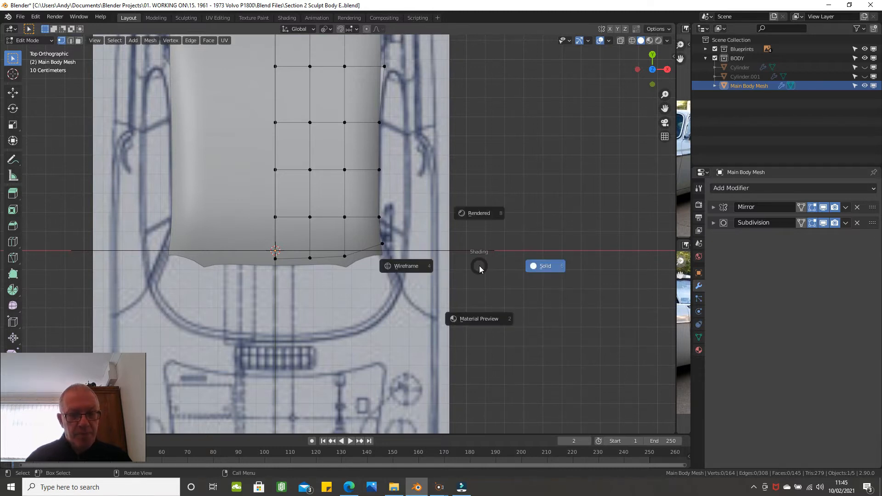
click(407, 266)
Step: Move the centreline vertex of the roof's front edge along Y onto the top blueprint's windscreen header line
scroll(406, 230, up, 2)
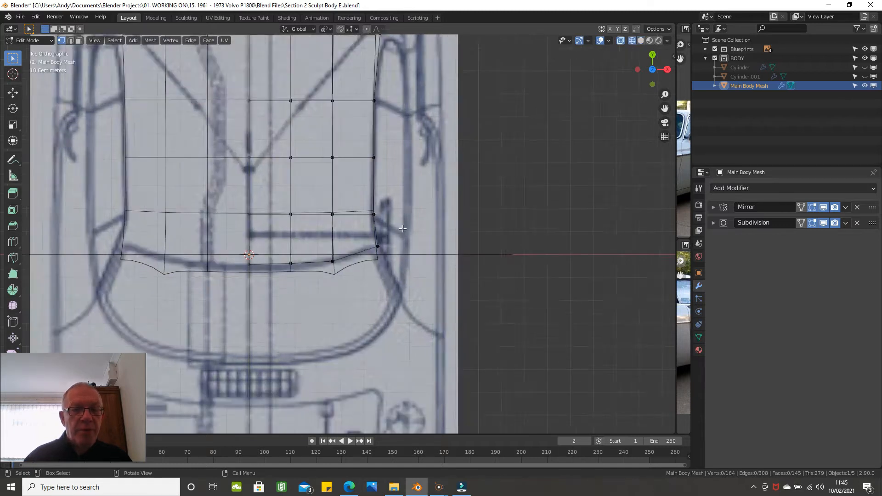
shift+middle_drag(406, 230, 418, 191)
scroll(300, 225, up, 2)
click(281, 230)
key(g)
key(y)
drag(281, 200, 280, 200)
Step: Move the two inner vertices of the roof's front edge along Y onto the top blueprint's windscreen header line
click(353, 229)
drag(356, 194, 354, 195)
click(425, 225)
drag(424, 202, 425, 198)
Step: Adjust the outer corner vertex of the roof's front edge along X and Y to meet the blueprint's header corner
click(496, 196)
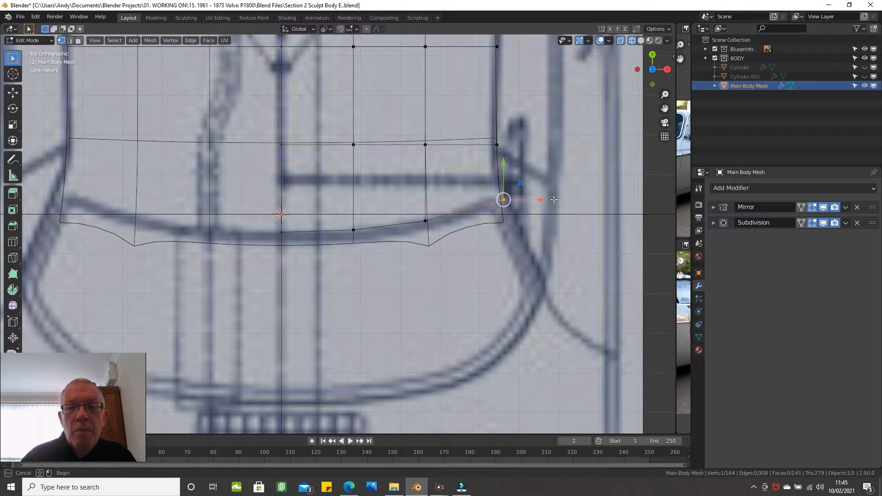
drag(551, 200, 552, 200)
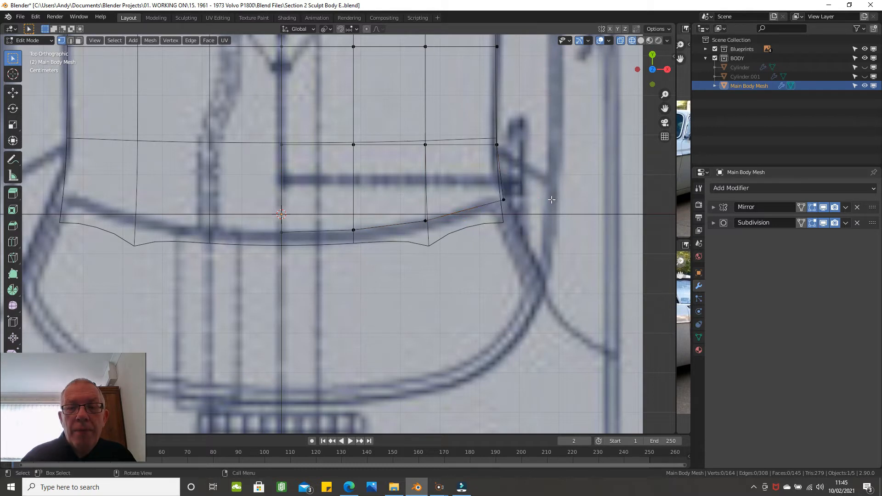
click(507, 202)
drag(503, 184, 504, 178)
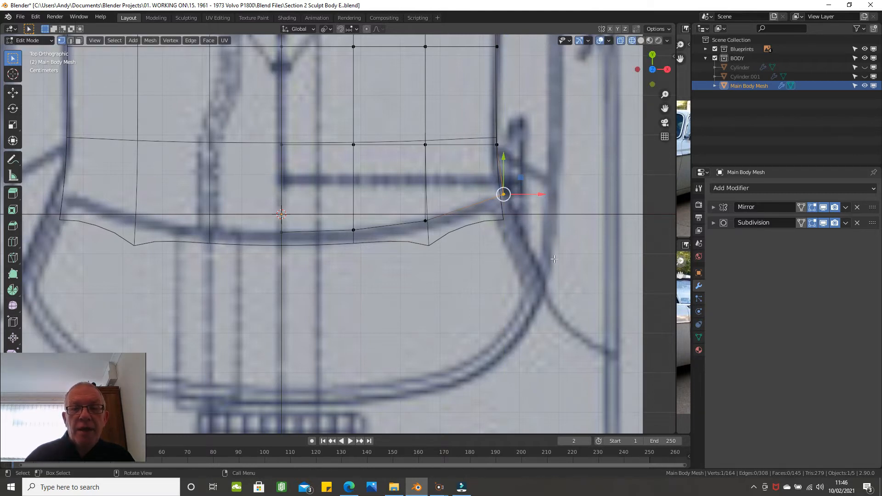
Step: Fine-tune the next two vertices behind the front corner along X to follow the top blueprint's roof side line
shift+middle_drag(521, 166, 512, 207)
click(513, 181)
drag(523, 184, 521, 184)
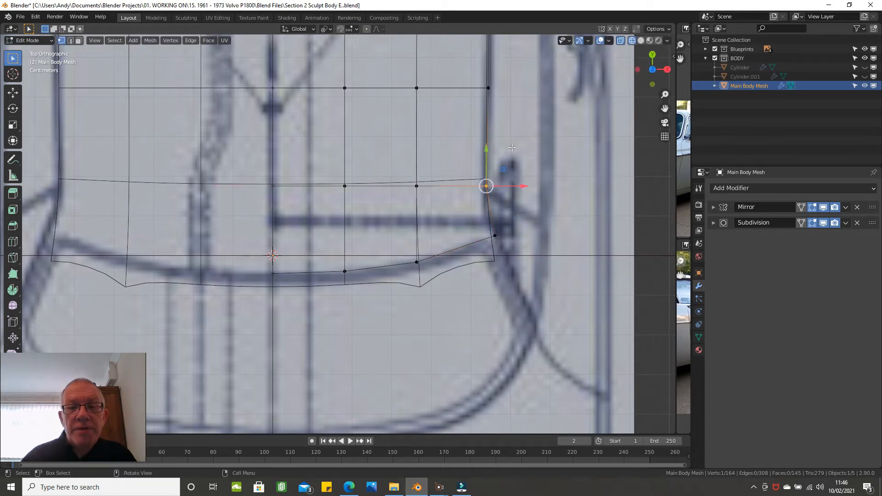
shift+middle_drag(495, 87, 466, 186)
click(465, 185)
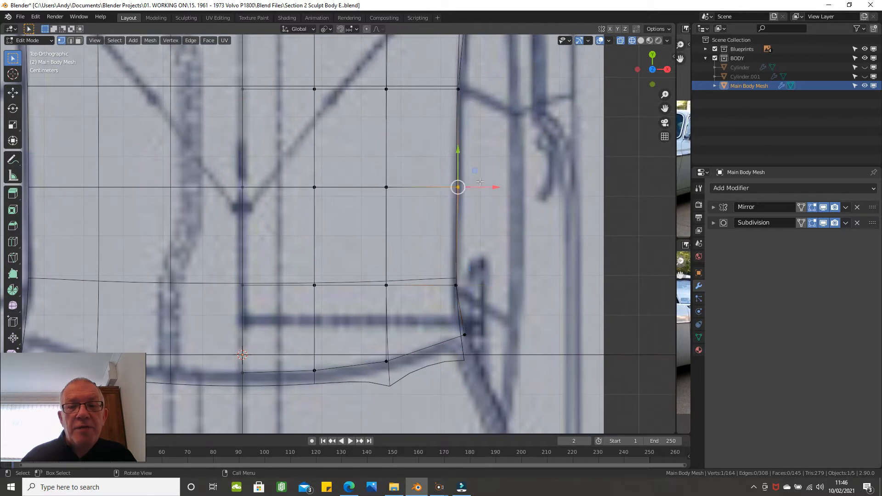
drag(489, 186, 489, 186)
Step: Check the rest of the roof section's side and rear edges against the top blueprint
shift+middle_drag(489, 117, 480, 256)
shift+middle_drag(488, 168, 483, 168)
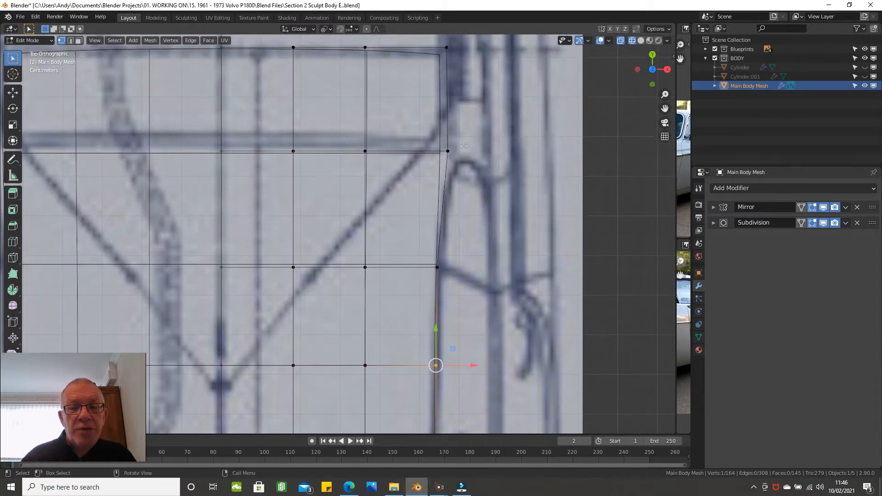
scroll(464, 146, down, 4)
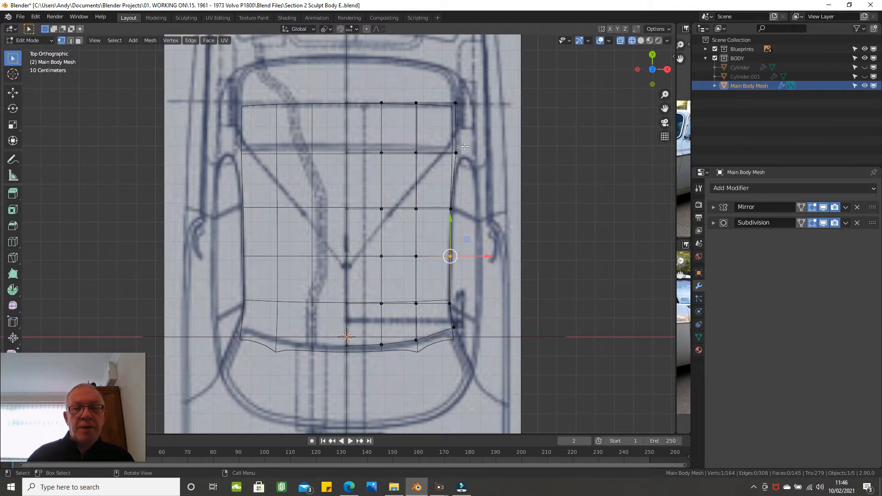
scroll(463, 146, up, 2)
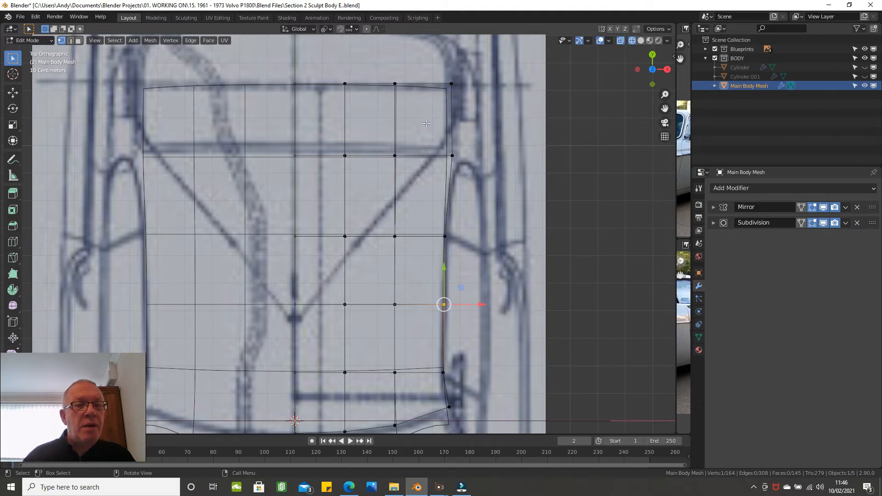
scroll(426, 124, down, 2)
scroll(427, 133, down, 2)
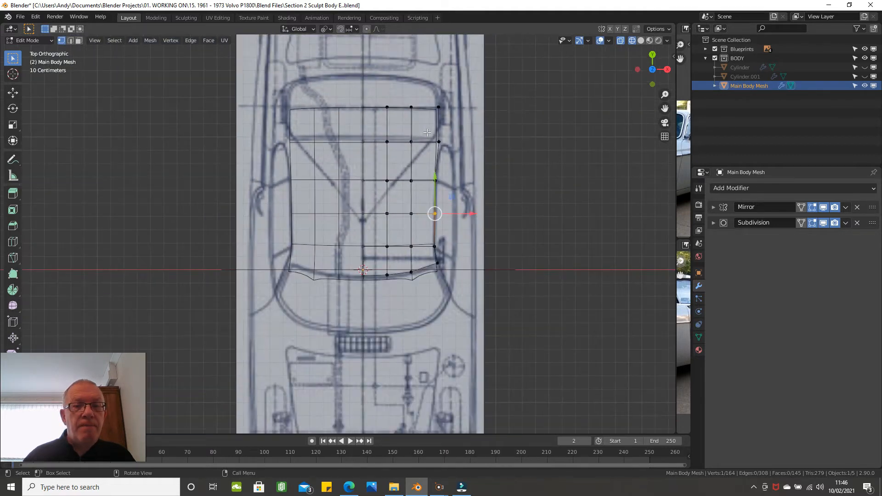
scroll(427, 132, up, 1)
middle_drag(427, 132, 358, 108)
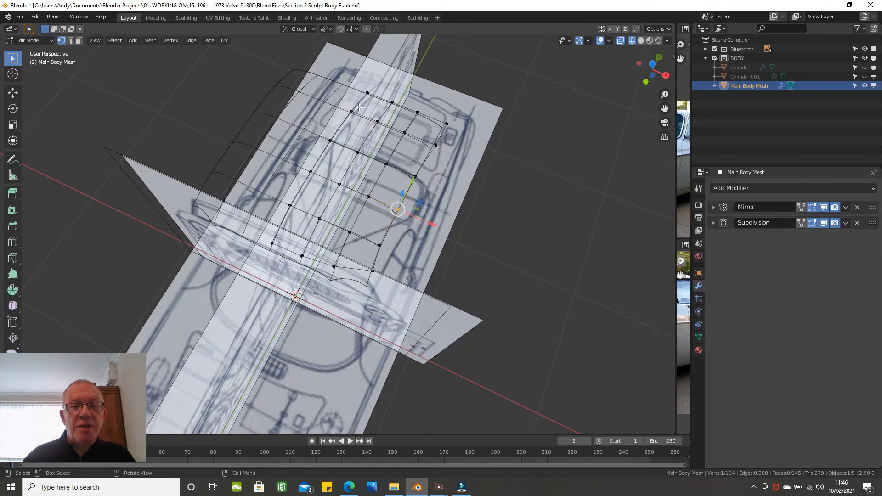
click(370, 91)
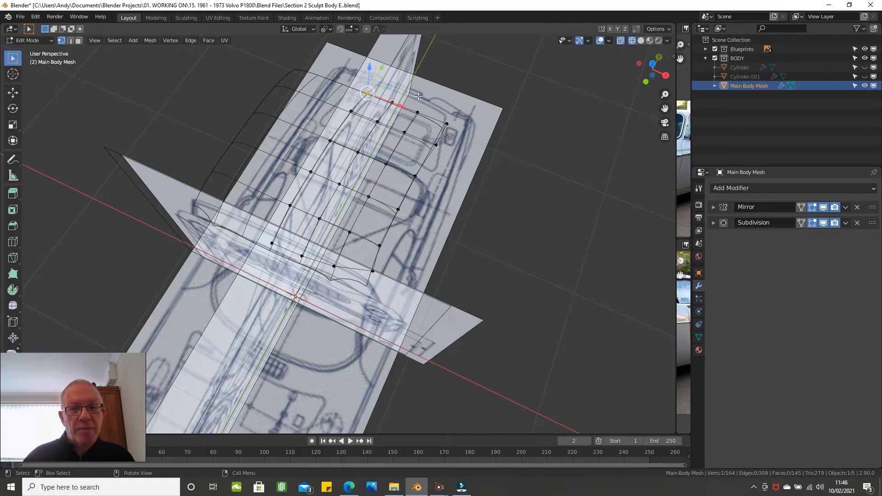
ctrl+click(447, 123)
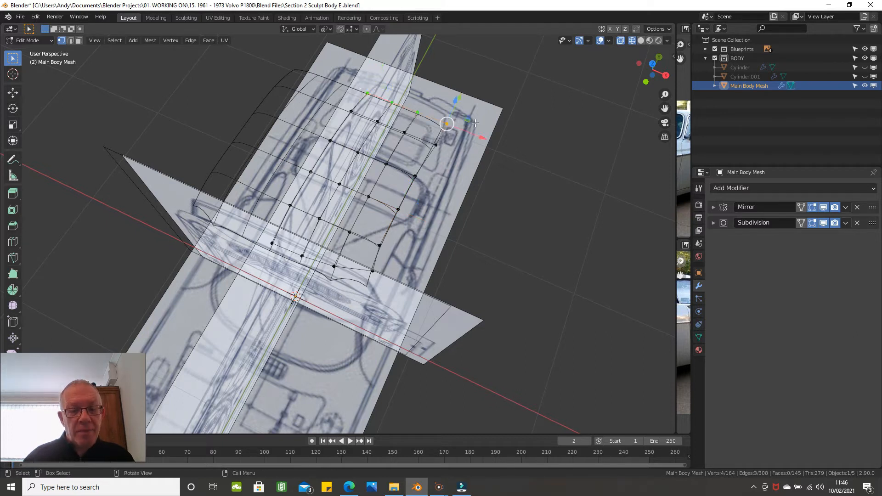
key(alt+a)
Step: Select the roof's lengthwise centreline loop and hide the rest of the roof section
middle_drag(476, 131, 401, 106)
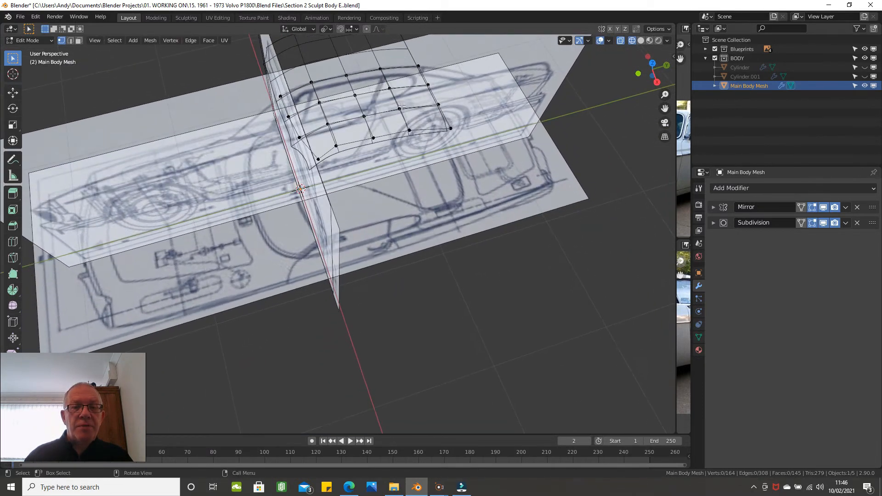
alt+click(368, 72)
middle_drag(369, 72, 457, 96)
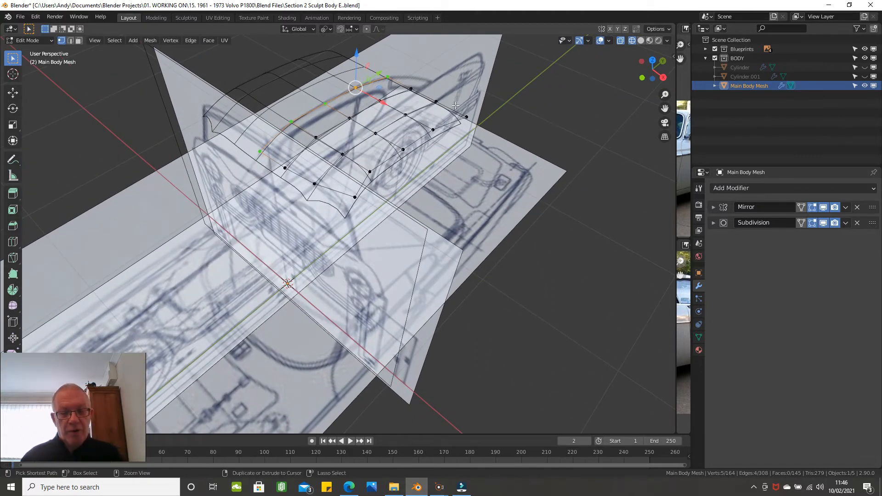
key(ctrl+i)
key(h)
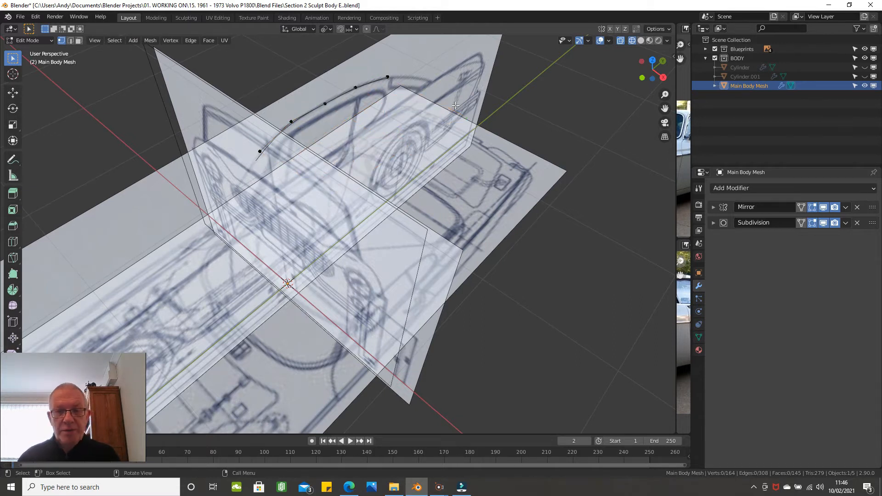
Step: In the right side view, move the front centreline vertex along Y and Z onto the blueprint's roofline above the windscreen
key(KP_3)
scroll(448, 137, up, 3)
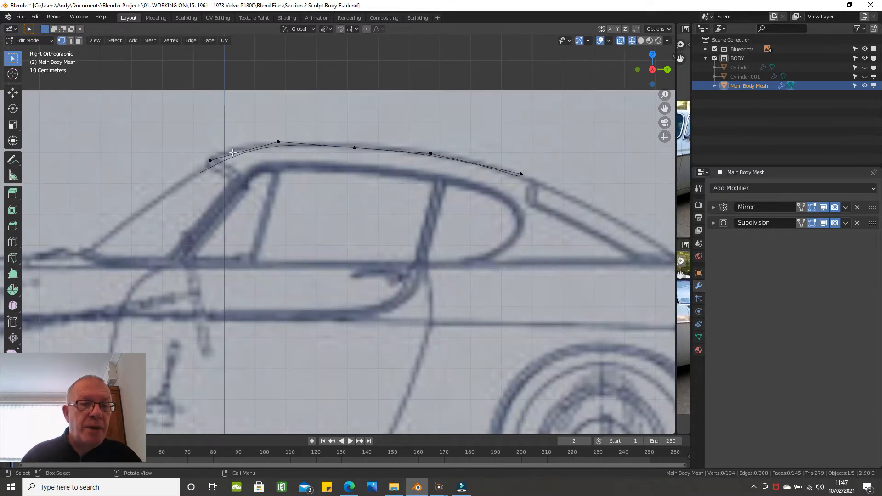
click(210, 160)
scroll(205, 138, up, 2)
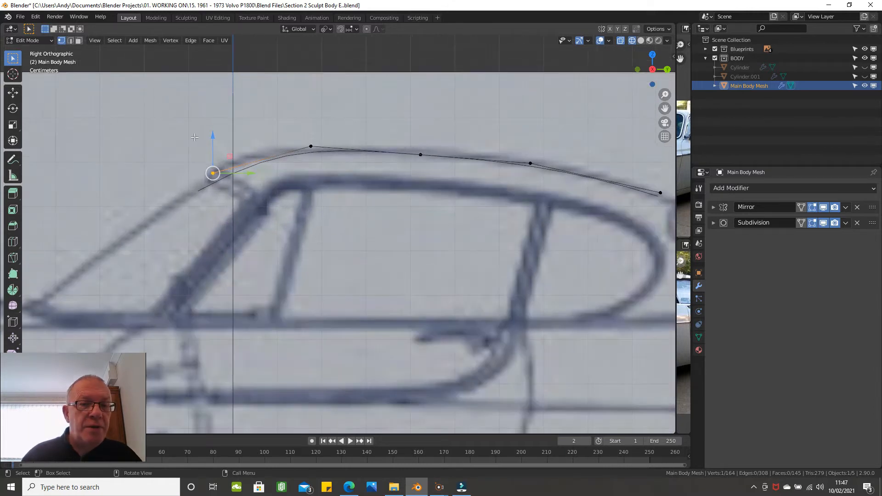
drag(239, 175, 244, 175)
drag(214, 150, 214, 147)
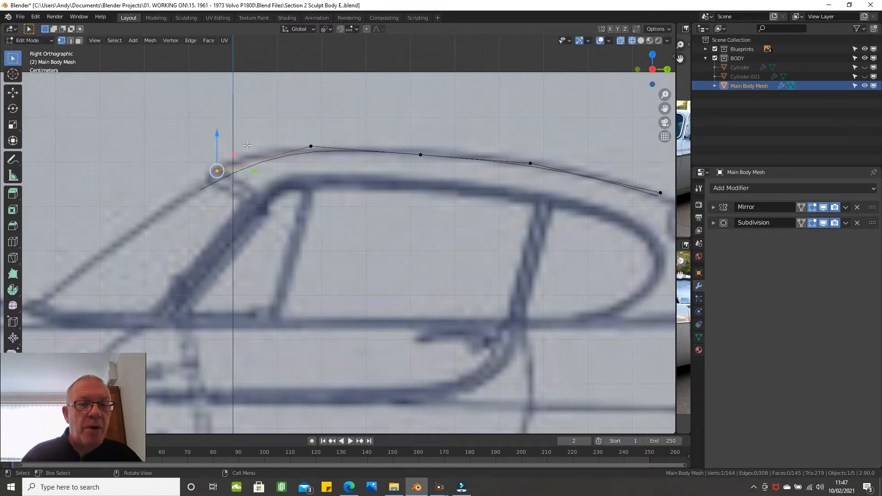
Step: Raise the third centreline vertex from the front slightly along Z and check the neighbouring ones against the side blueprint's roofline
click(309, 144)
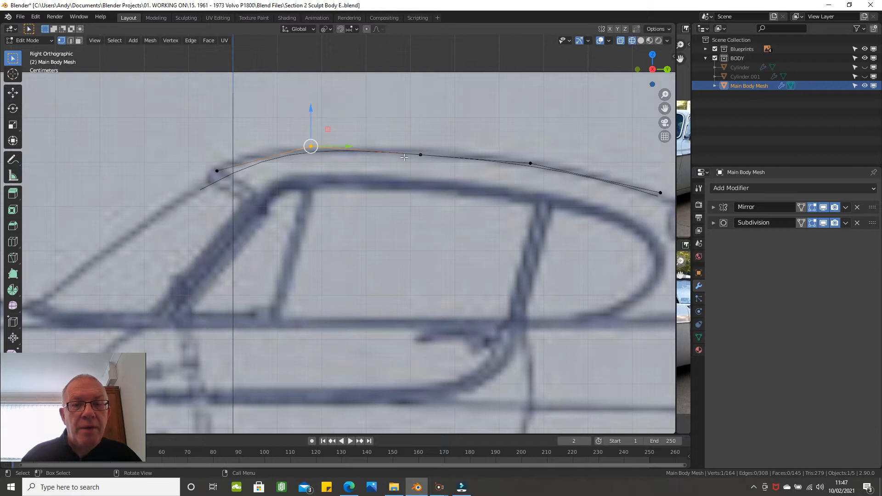
click(421, 155)
key(g)
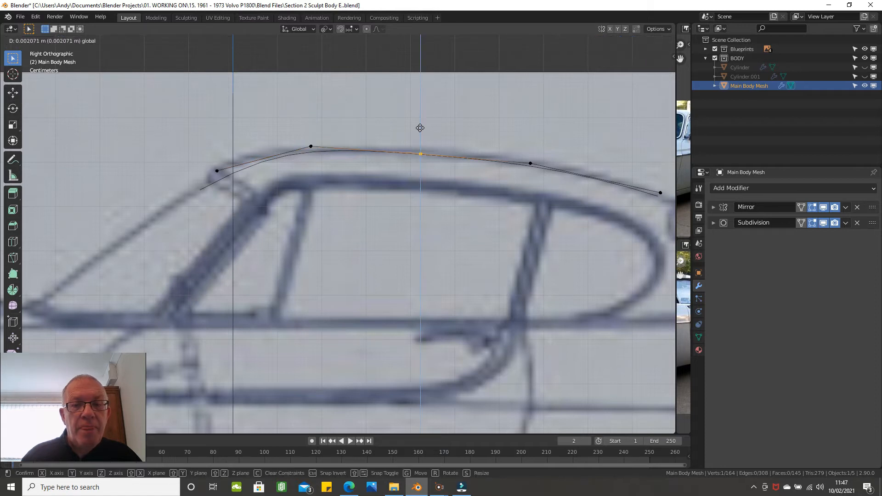
click(420, 127)
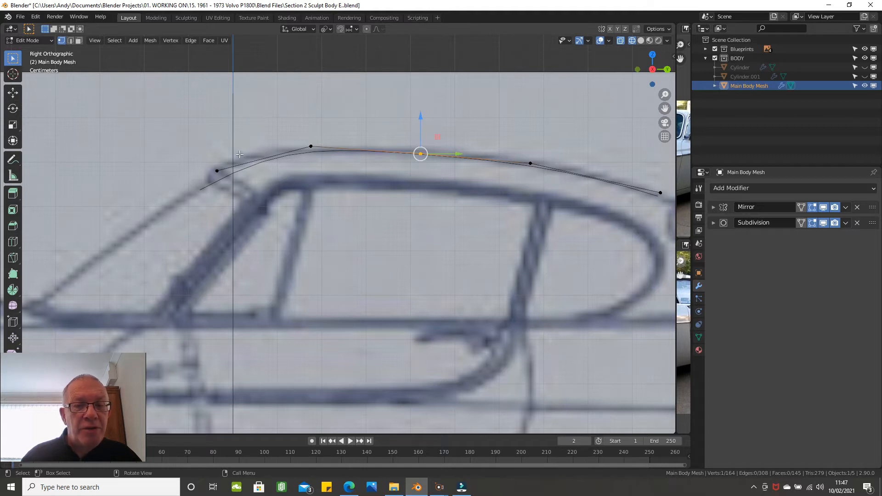
click(537, 164)
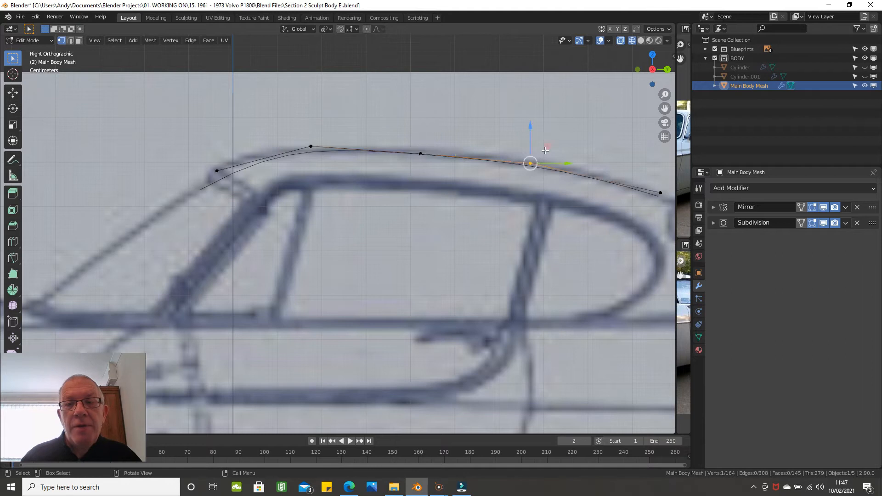
shift+middle_drag(527, 133, 484, 170)
click(519, 194)
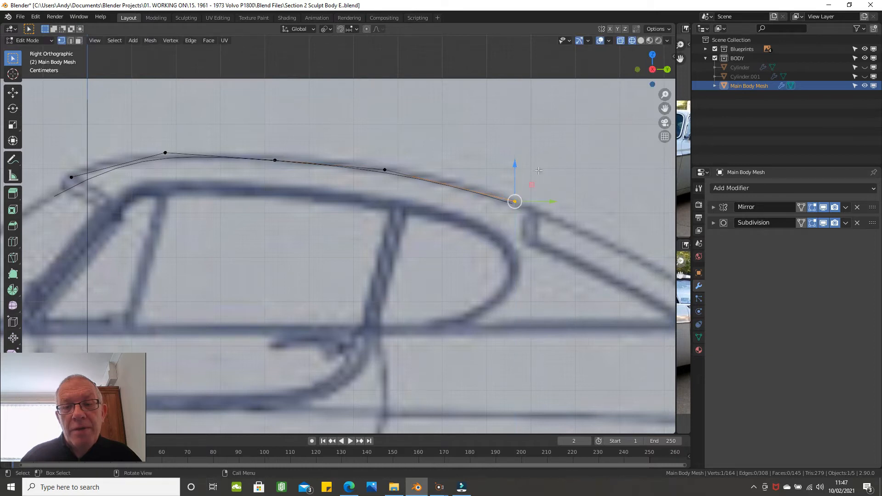
Step: Compare the heights of the centreline vertices with the roof and windscreen header lines of the front blueprint
scroll(517, 173, down, 2)
middle_drag(425, 169, 485, 195)
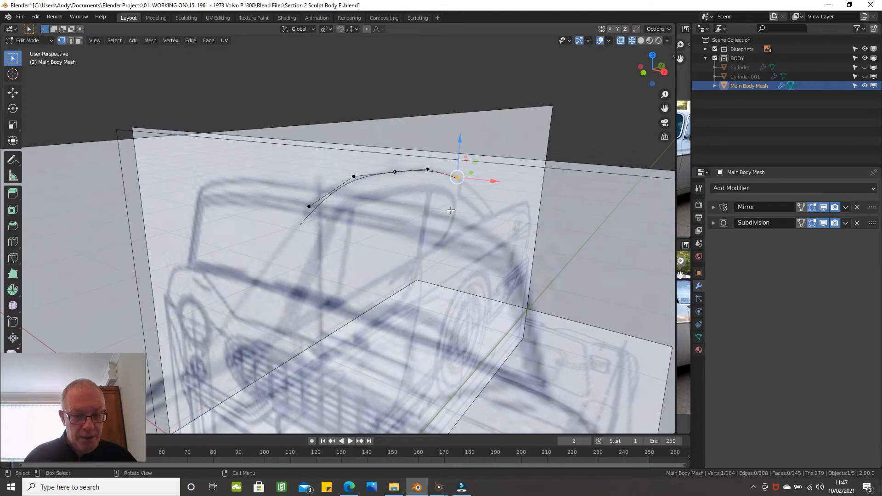
key(KP_1)
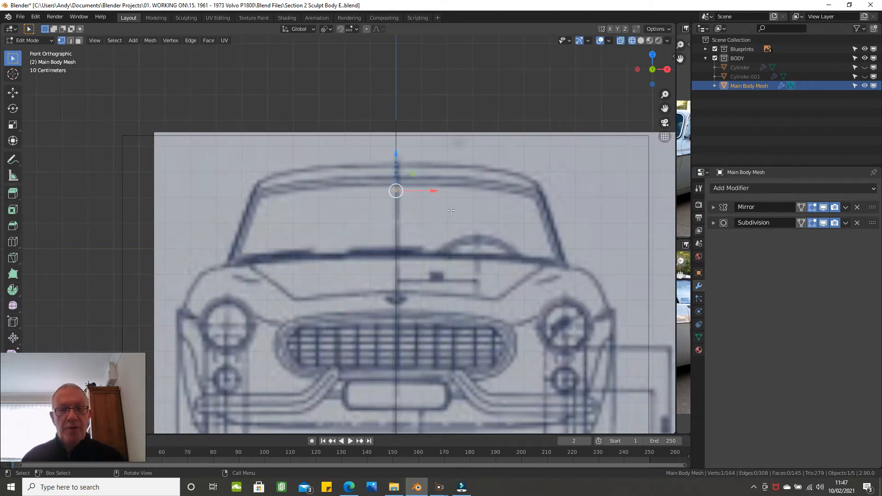
scroll(392, 199, up, 2)
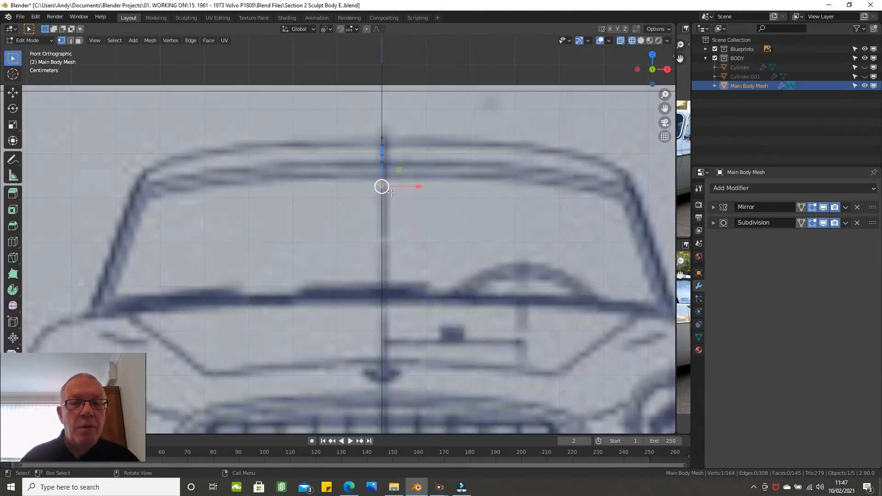
mouse_move(392, 163)
middle_down()
mouse_move(398, 184)
mouse_move(383, 174)
middle_up()
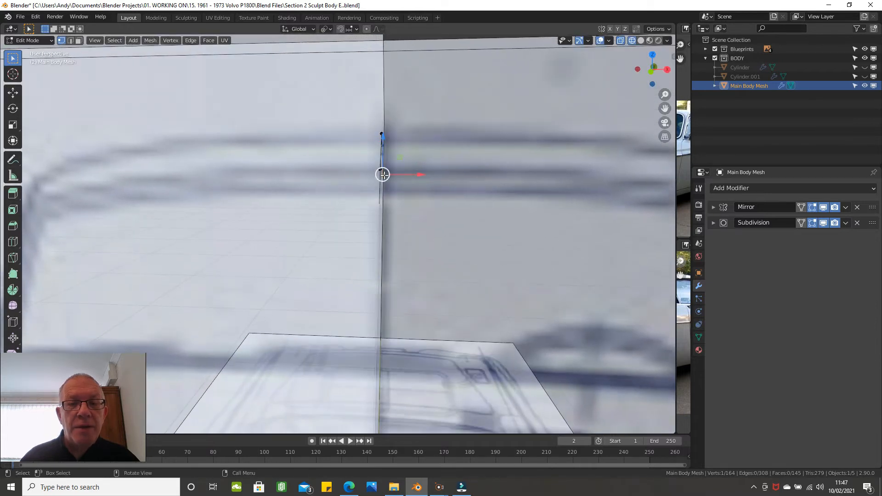
click(380, 169)
key(KP_1)
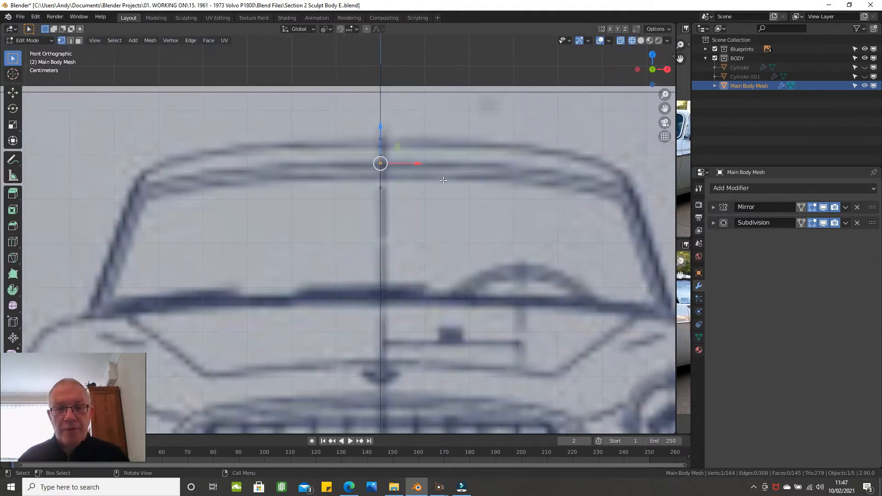
scroll(398, 146, up, 2)
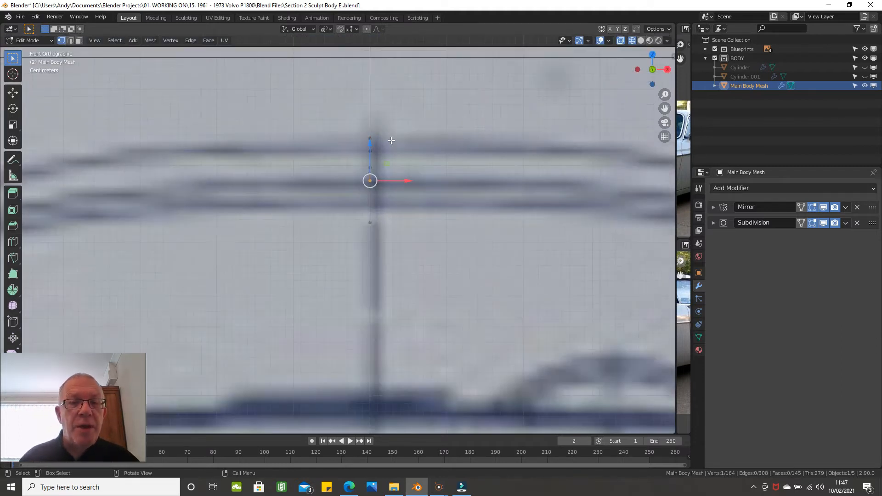
scroll(372, 138, down, 5)
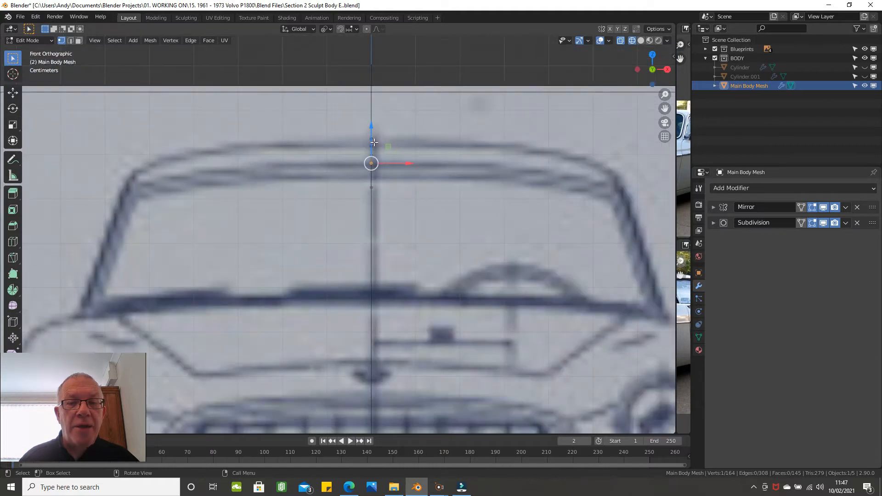
Step: Reveal all the hidden body geometry and view the mesh from the front in solid shading
middle_drag(413, 152, 362, 206)
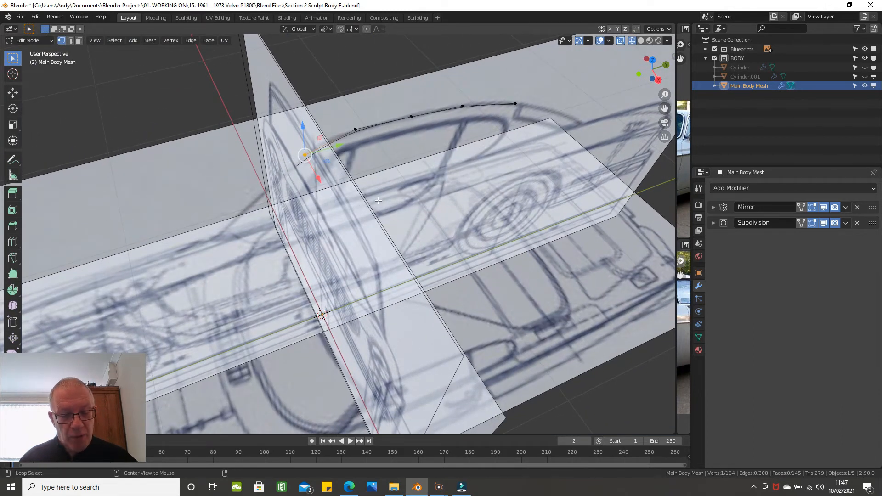
key(alt+h)
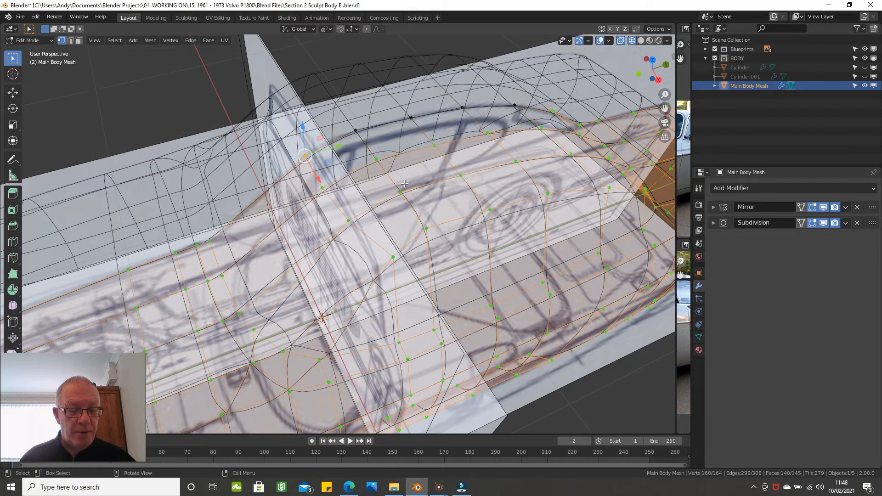
key(z)
click(460, 182)
mouse_move(460, 183)
middle_down()
mouse_move(482, 138)
mouse_move(509, 132)
mouse_move(475, 144)
mouse_move(523, 124)
mouse_move(510, 127)
middle_up()
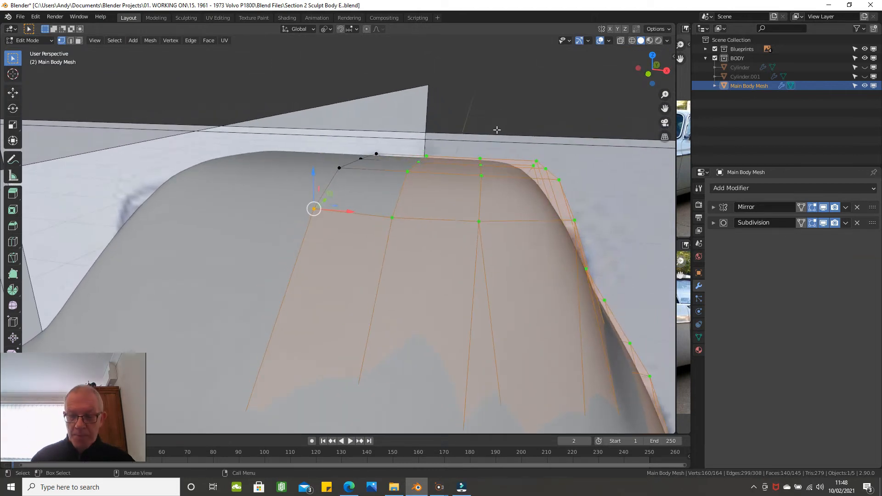
key(KP_1)
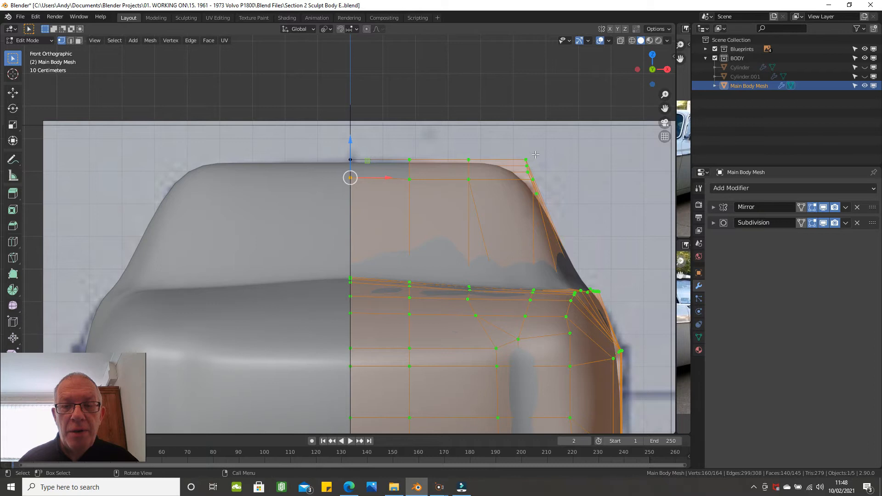
scroll(536, 155, down, 2)
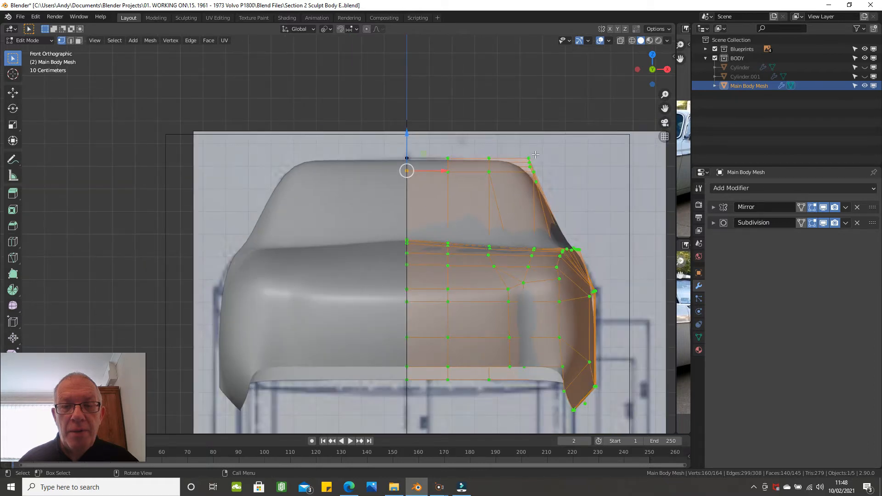
Step: Isolate the four vertices of the edge above the windscreen by hiding the rest of the body mesh
middle_drag(535, 156, 539, 181)
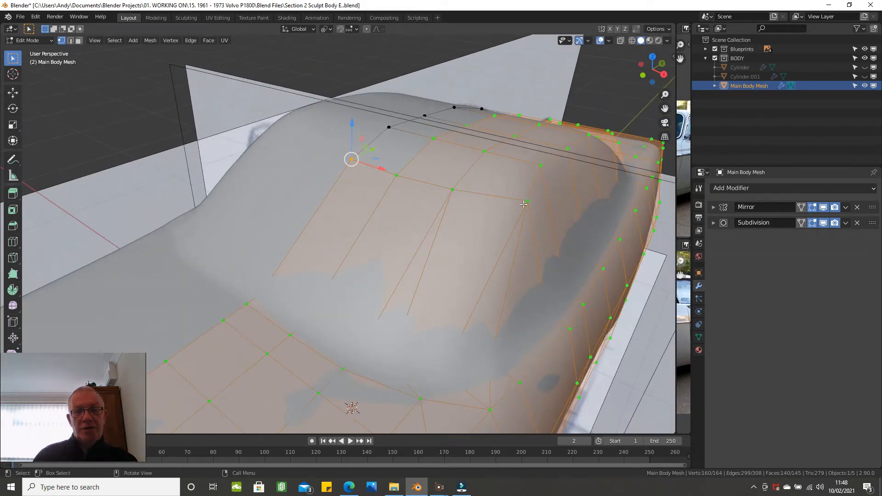
click(526, 200)
shift+click(350, 160)
shift+click(396, 176)
shift+click(452, 190)
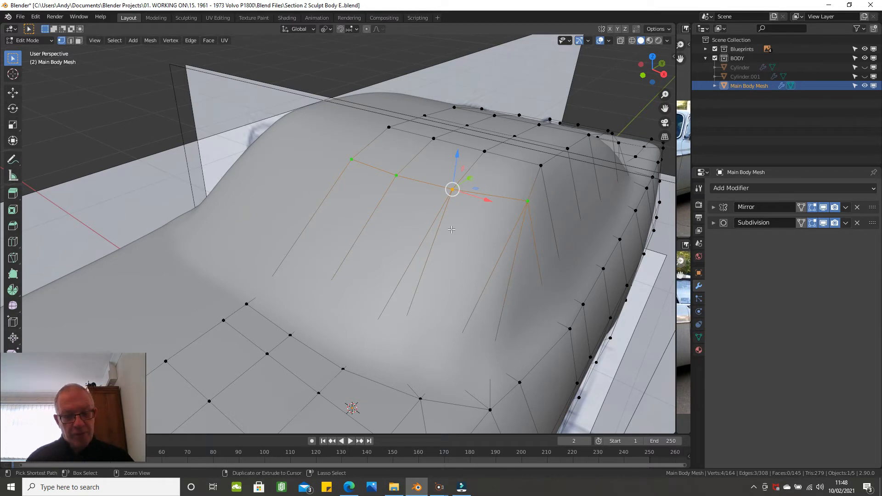
key(ctrl+i)
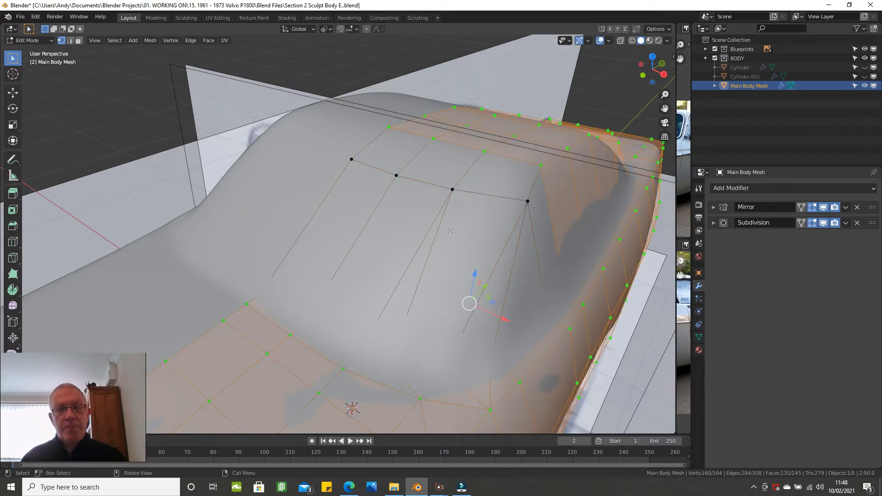
key(h)
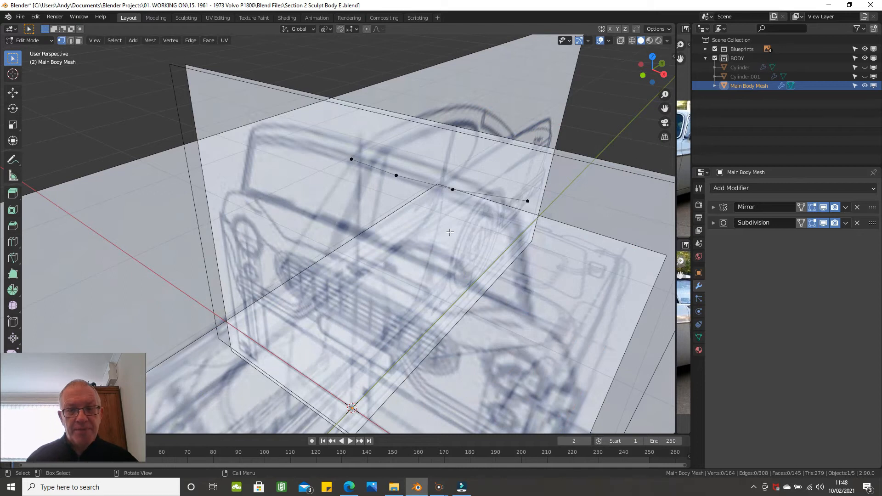
Step: In the right side view, lower the outermost windscreen header vertex along Z and slightly lower the vertex next to the centreline
key(KP_1)
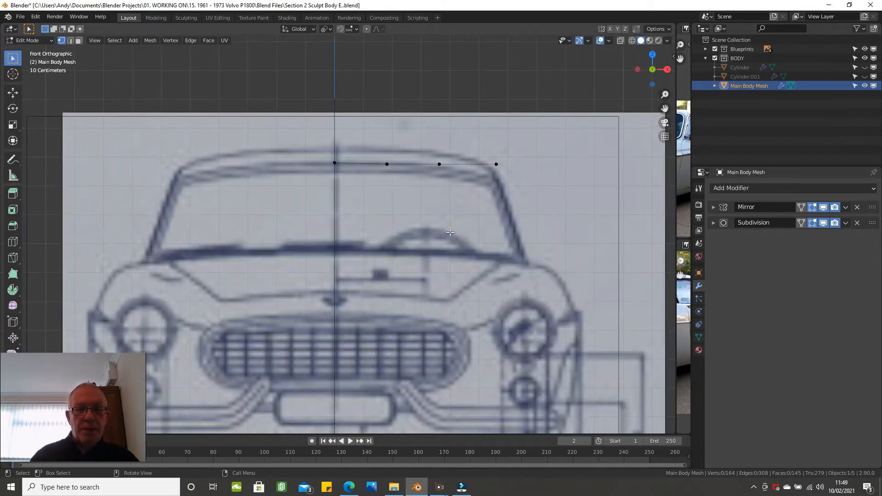
key(KP_3)
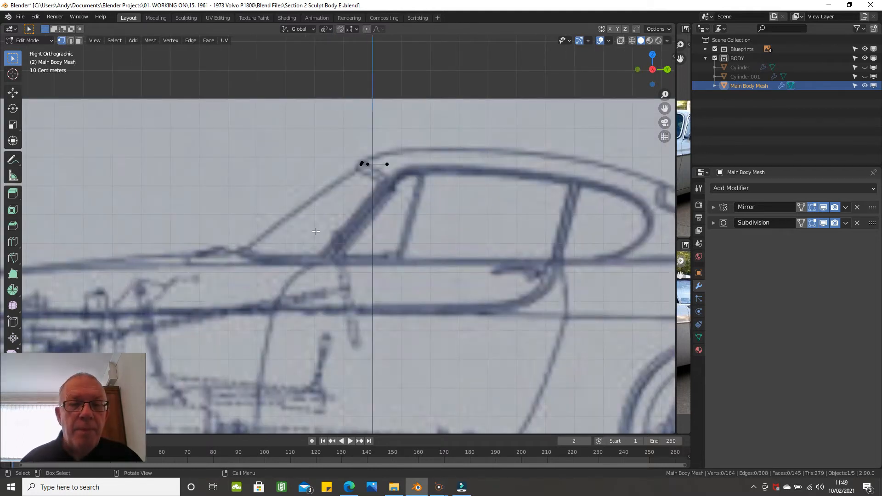
scroll(380, 181, up, 3)
click(431, 131)
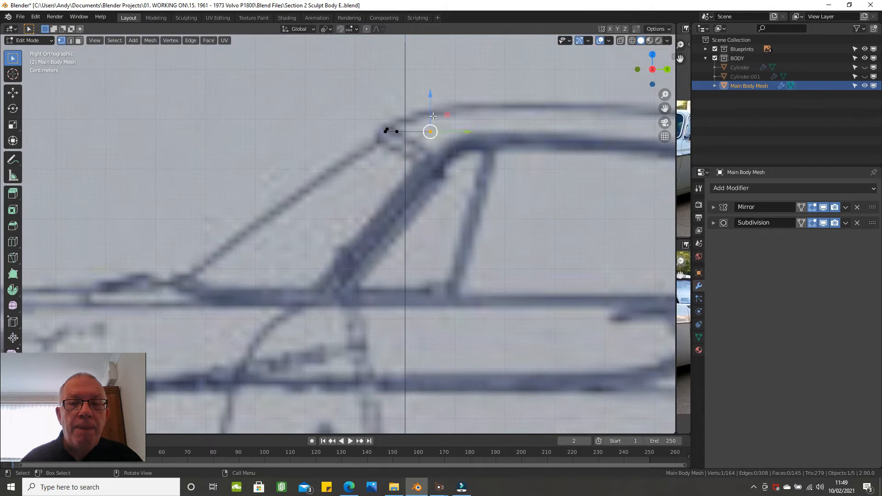
drag(432, 104, 429, 125)
click(395, 131)
click(387, 130)
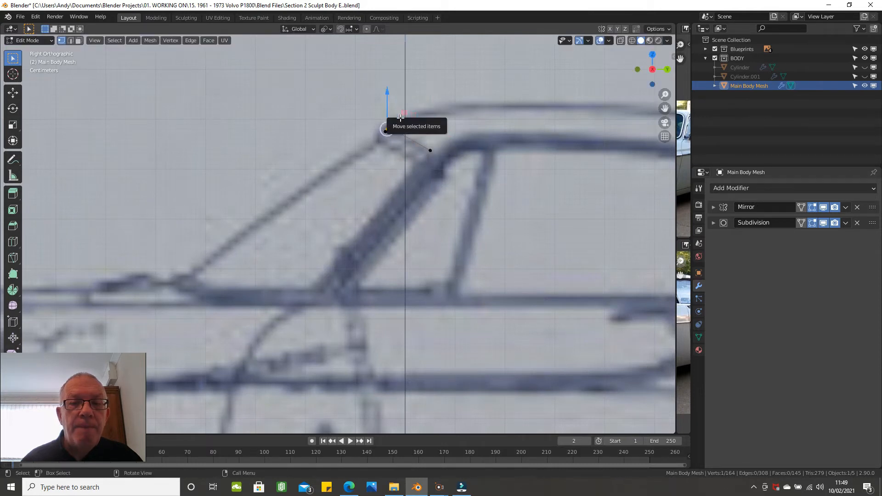
drag(385, 108, 385, 111)
Step: In the top view, move the header edge's centreline vertex slightly forward along Y onto the blueprint's windscreen header line
middle_drag(386, 112, 479, 208)
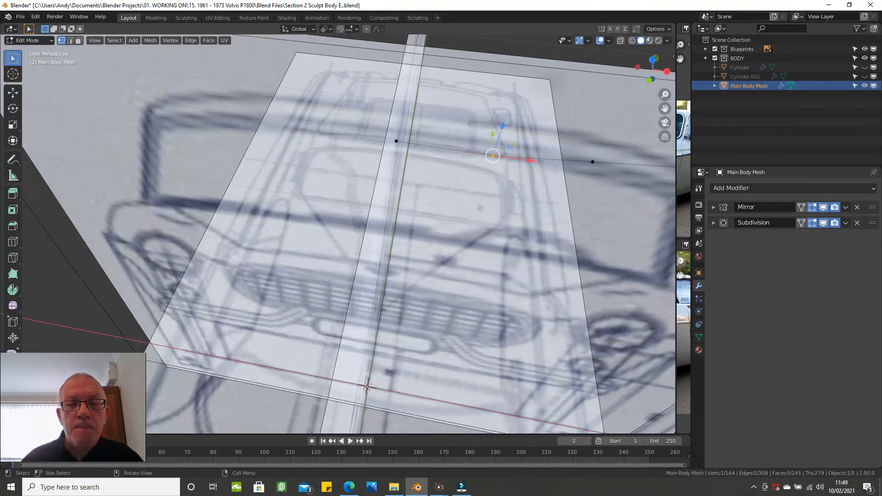
key(KP_7)
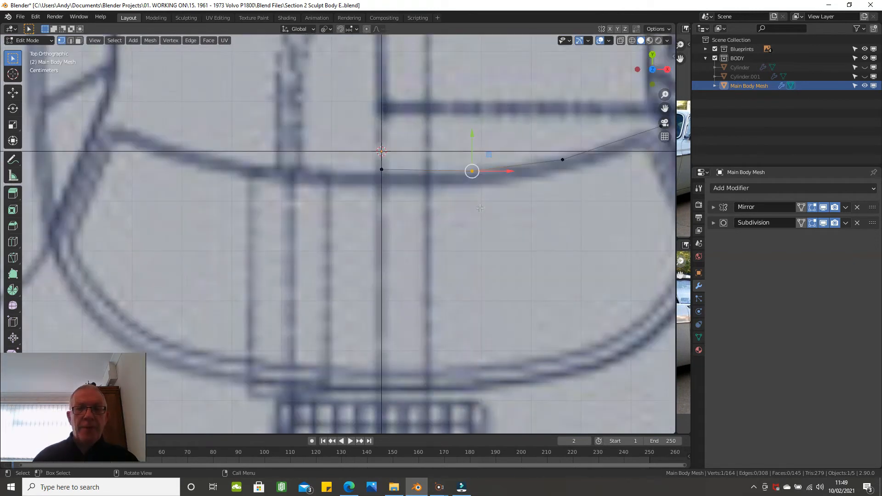
click(384, 164)
drag(384, 131, 379, 137)
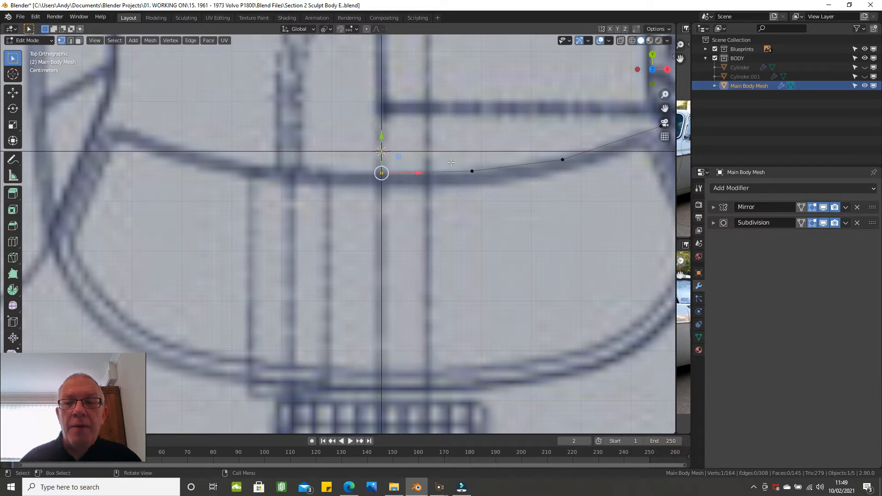
Step: Reveal all the hidden body geometry and view the whole car from a front three-quarter angle
scroll(467, 169, down, 2)
scroll(585, 167, down, 3)
middle_drag(585, 167, 419, 107)
key(alt)
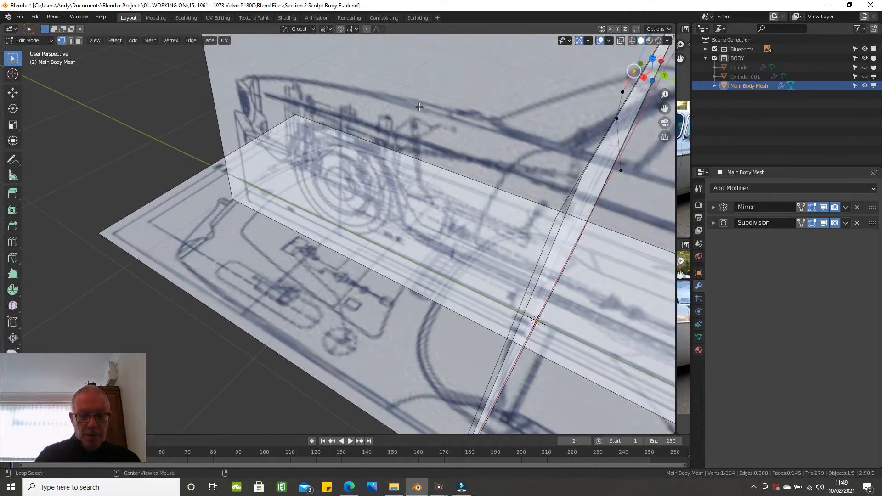
key(alt+h)
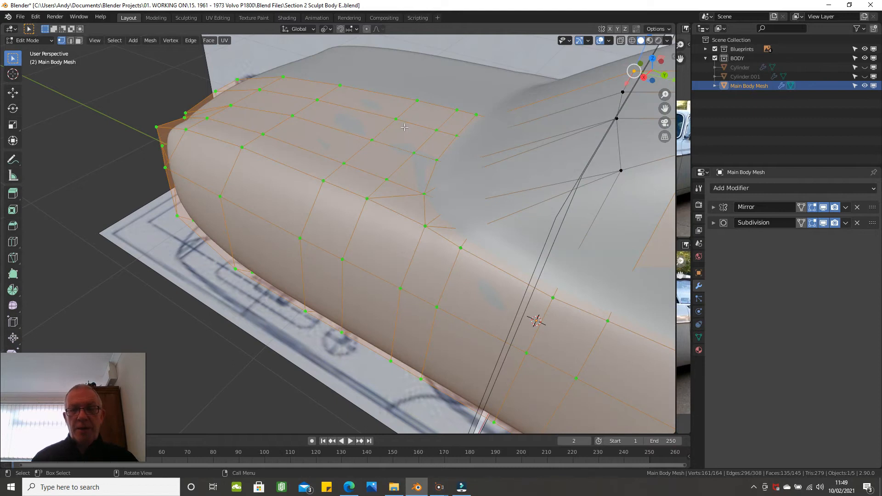
scroll(404, 127, down, 4)
middle_drag(454, 157, 511, 137)
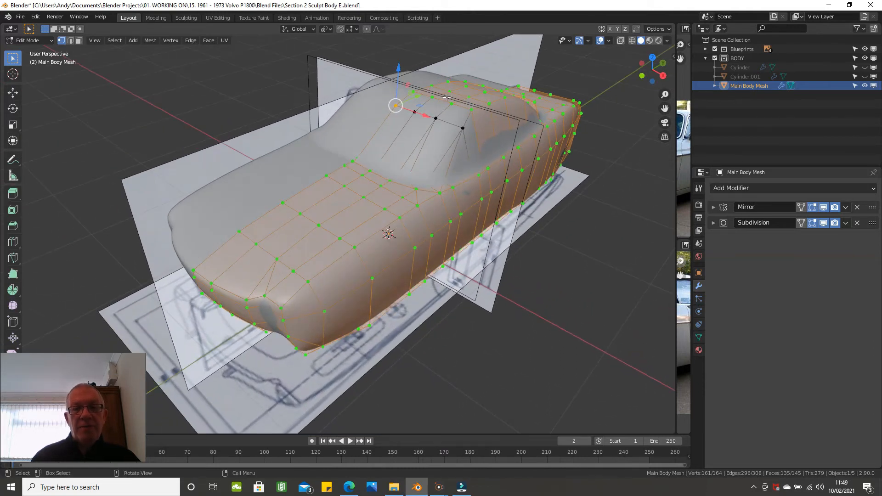
Step: Select the four-vertex roof edge just behind the windscreen header and compare it with the front blueprint in wireframe shading
scroll(446, 97, up, 3)
mouse_move(468, 110)
middle_down()
mouse_move(438, 97)
mouse_move(459, 88)
mouse_move(420, 105)
mouse_move(427, 99)
mouse_move(370, 87)
mouse_move(346, 96)
mouse_move(479, 110)
middle_up()
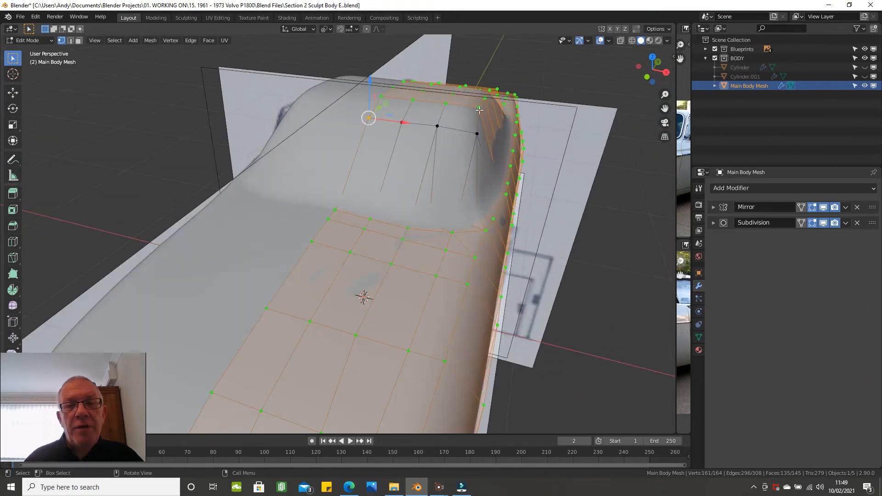
click(479, 110)
ctrl+click(380, 96)
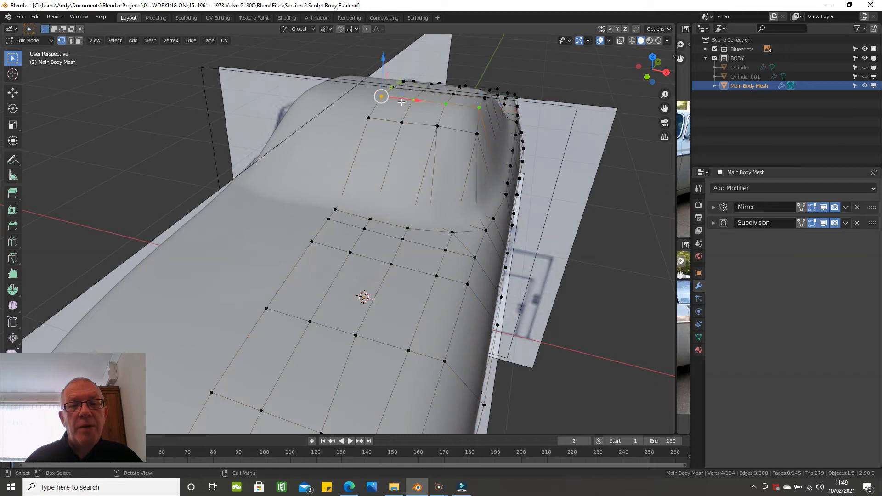
key(KP_1)
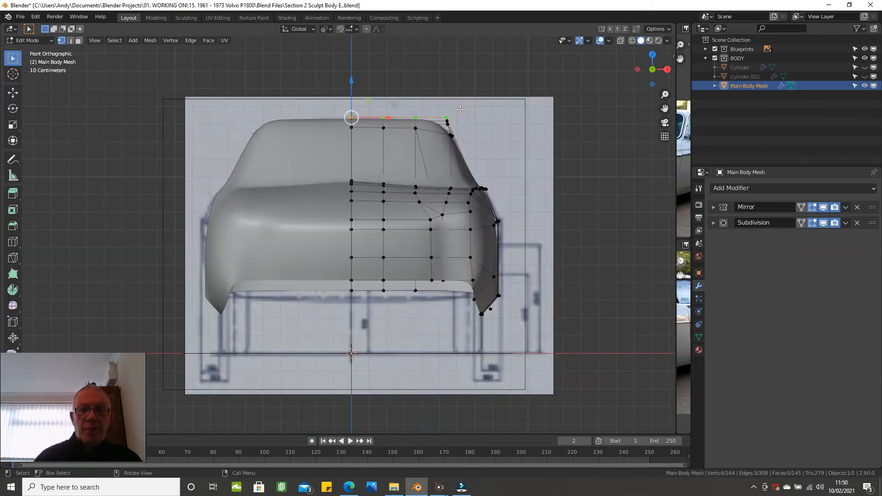
key(z)
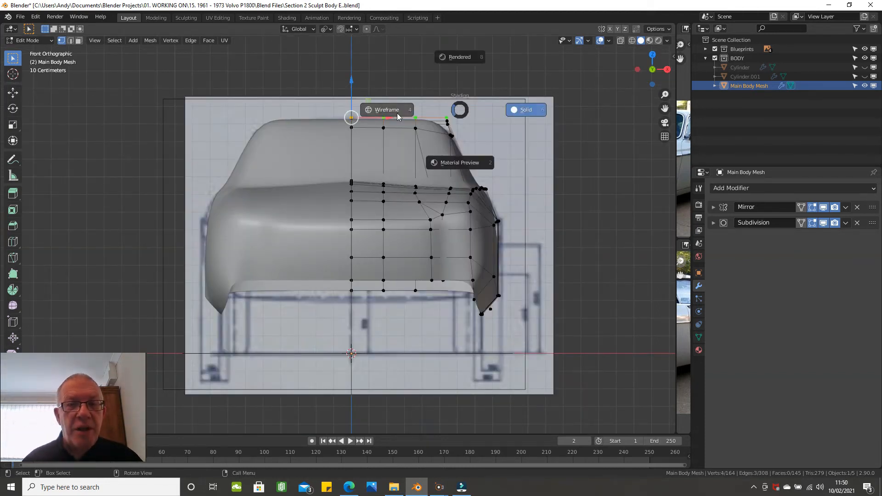
click(390, 109)
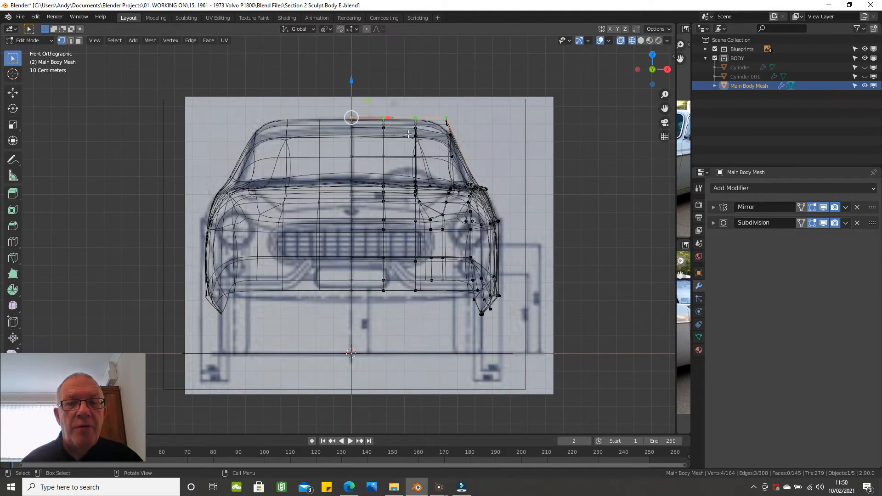
scroll(408, 133, up, 2)
scroll(408, 133, up, 1)
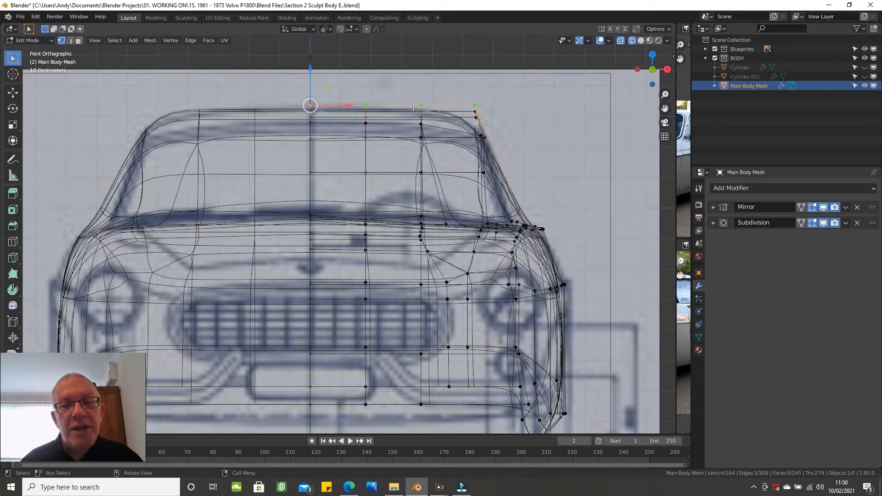
scroll(537, 126, down, 2)
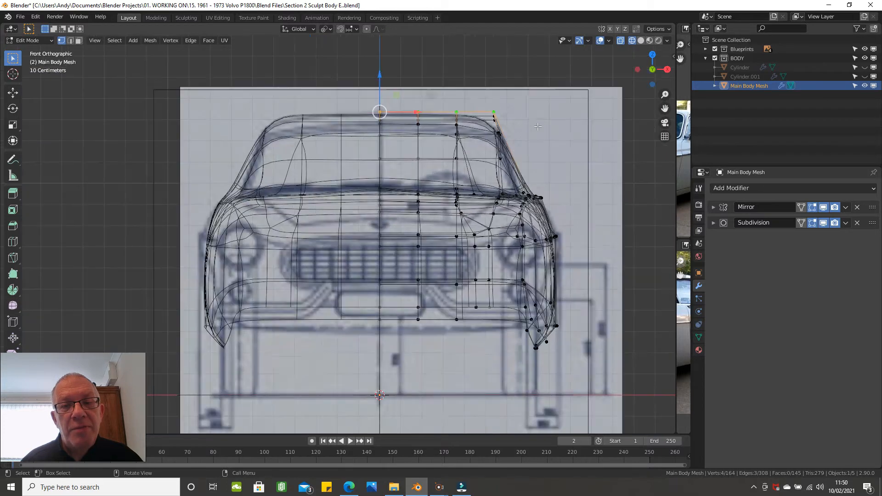
Step: Return to solid shading and select the upper nose edge from the centreline out to the headlight area
middle_drag(530, 137, 452, 165)
key(z)
click(530, 164)
mouse_move(558, 163)
middle_down()
mouse_move(578, 152)
mouse_move(567, 154)
middle_up()
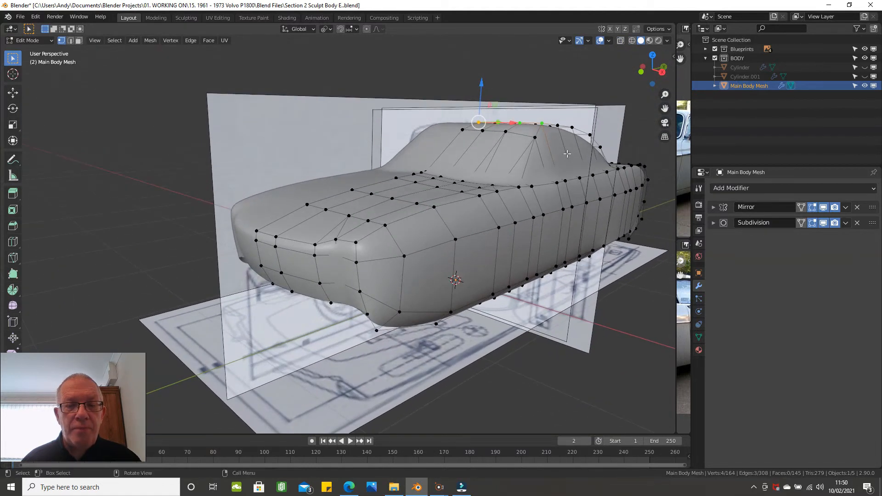
alt+click(272, 234)
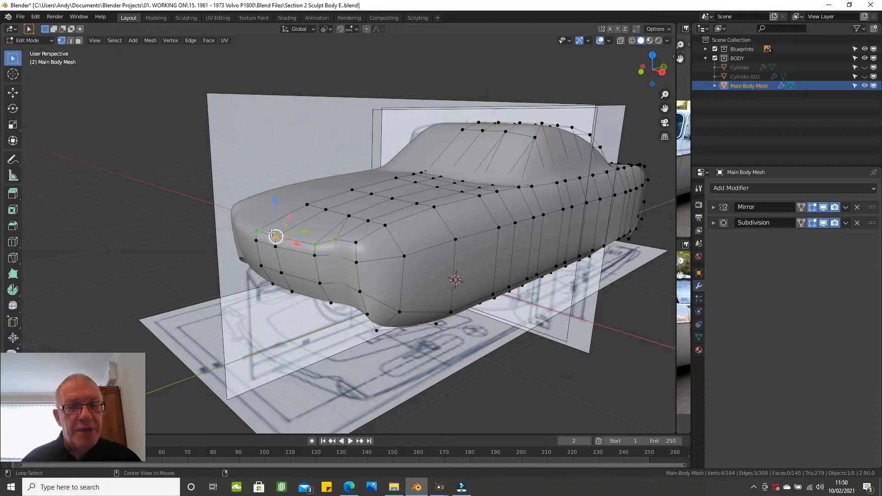
alt+shift+click(357, 244)
Step: Compare the selected nose edge with the car's front outline on the top blueprint in wireframe shading
middle_drag(368, 269, 390, 333)
key(b)
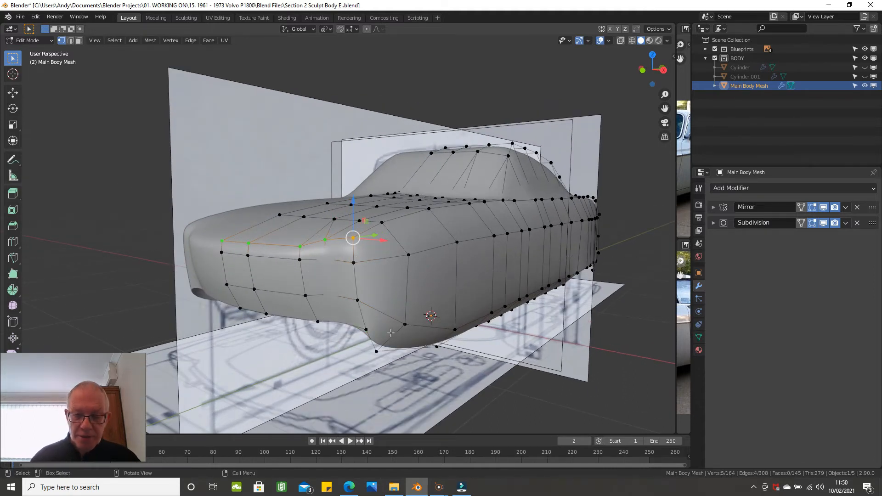
key(KP_7)
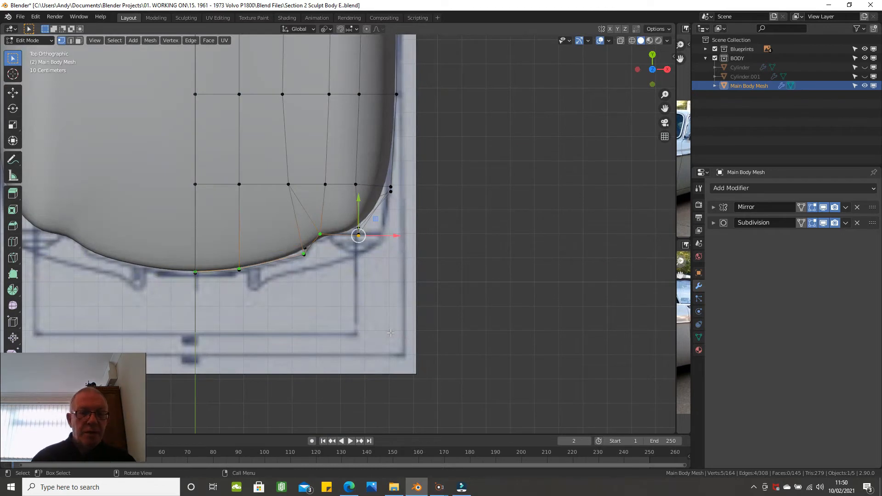
key(z)
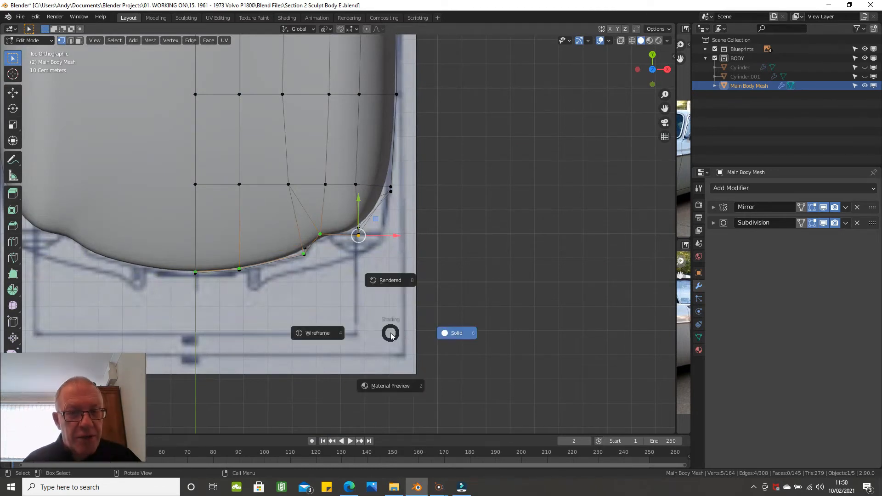
click(328, 334)
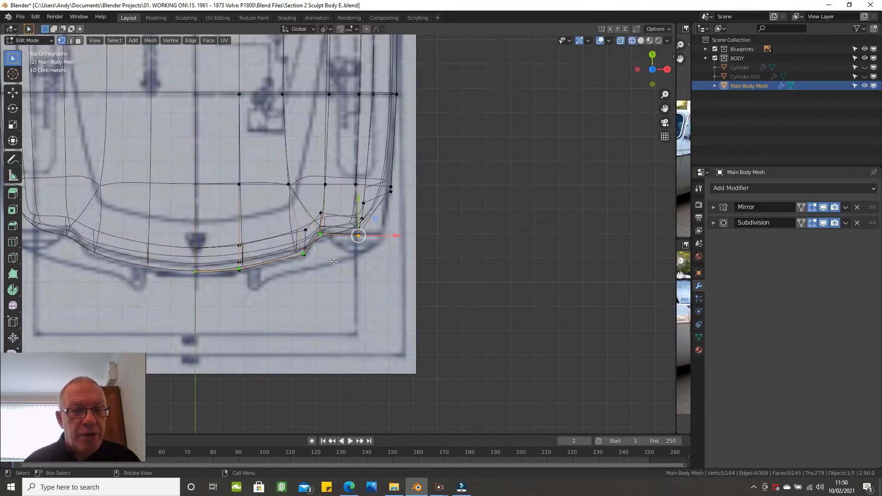
scroll(331, 253, up, 2)
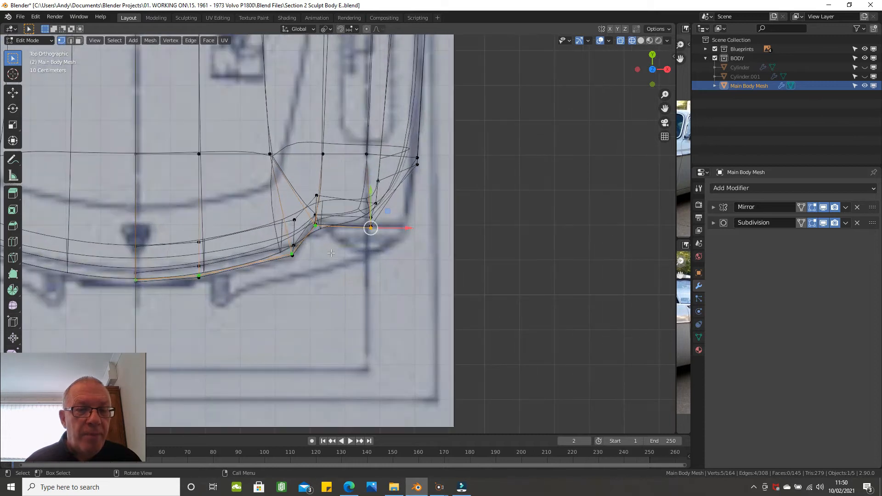
Step: Reselect the five-vertex upper nose edge loop and isolate it by hiding the rest of the body mesh
click(316, 225)
middle_drag(316, 225, 323, 165)
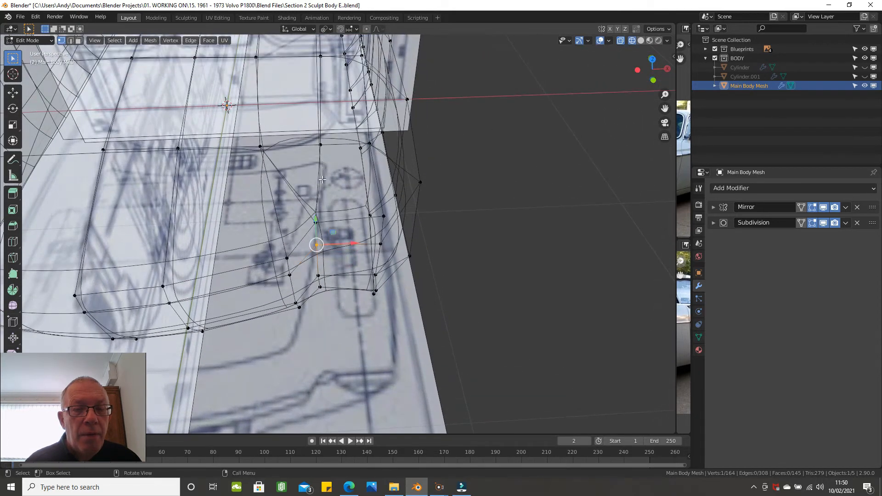
middle_drag(319, 201, 286, 182)
alt+click(318, 198)
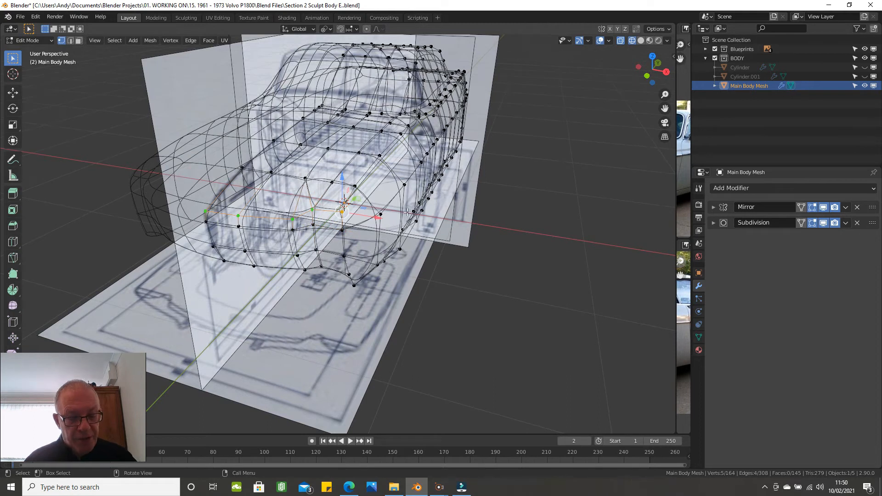
key(ctrl+i)
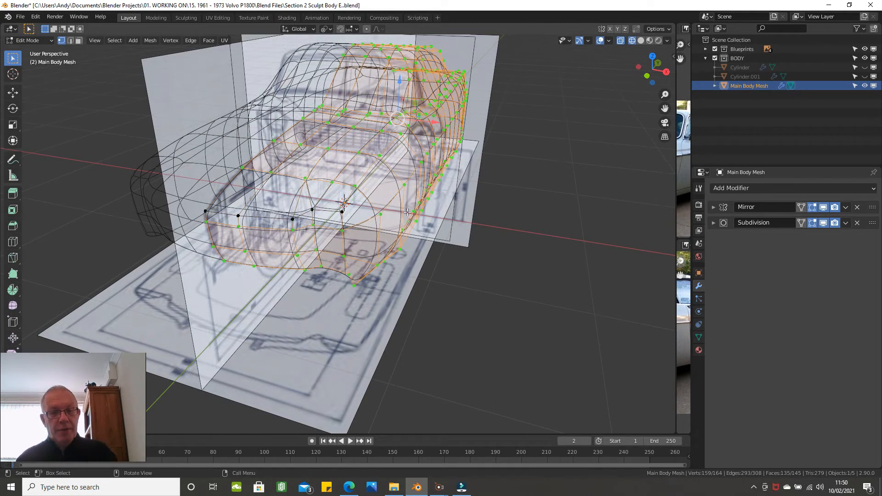
key(h)
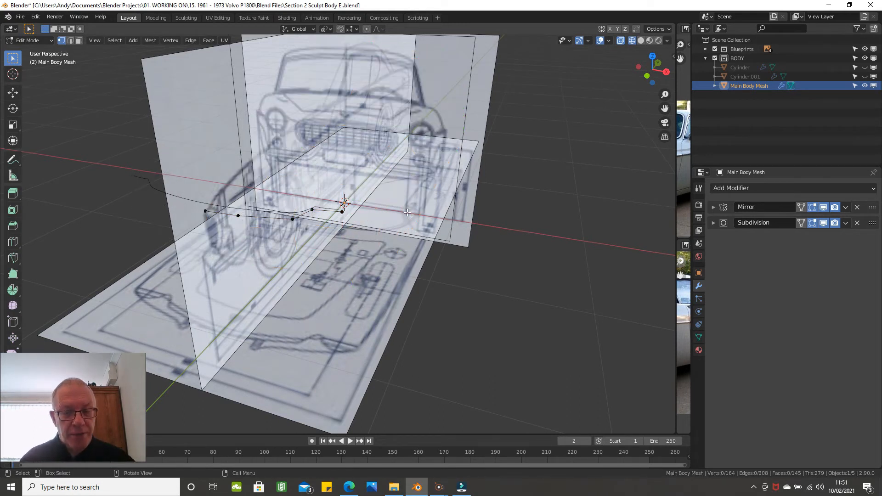
Step: Select the upper nose edge's three innermost vertices from the centreline and shift them rearward along Y to match the top blueprint
key(KP_7)
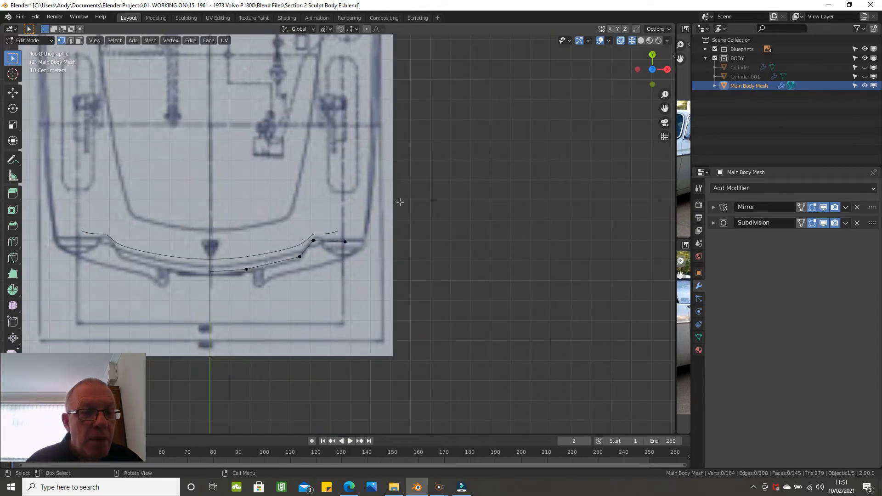
click(212, 273)
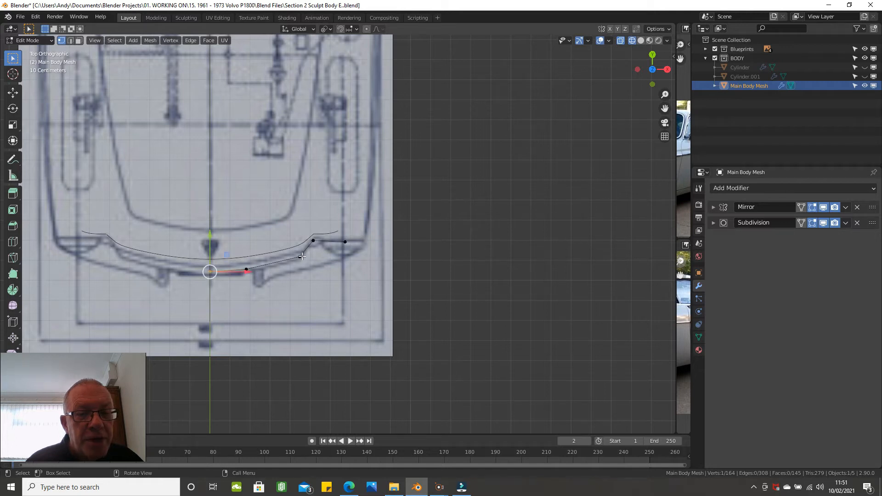
ctrl+click(300, 256)
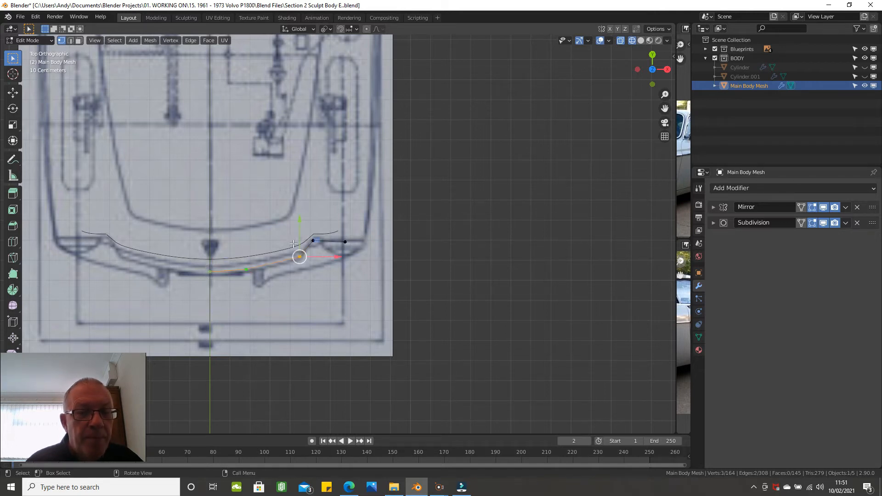
drag(297, 232, 297, 226)
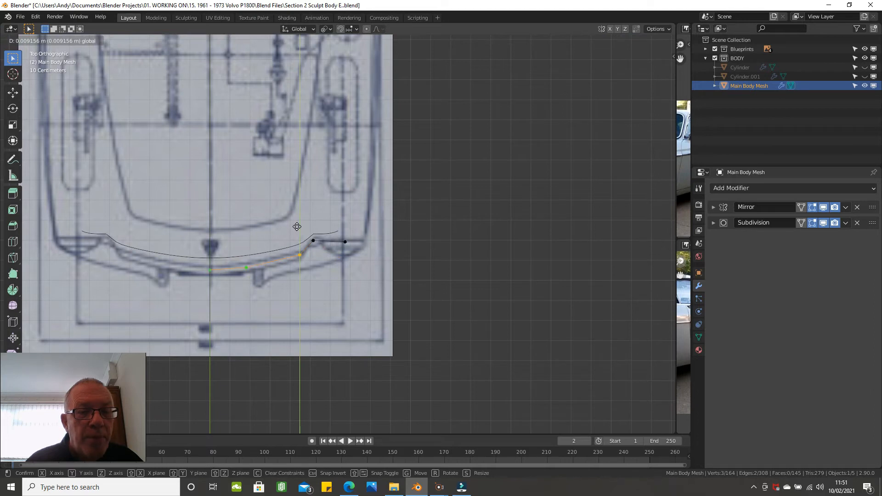
drag(297, 227, 294, 226)
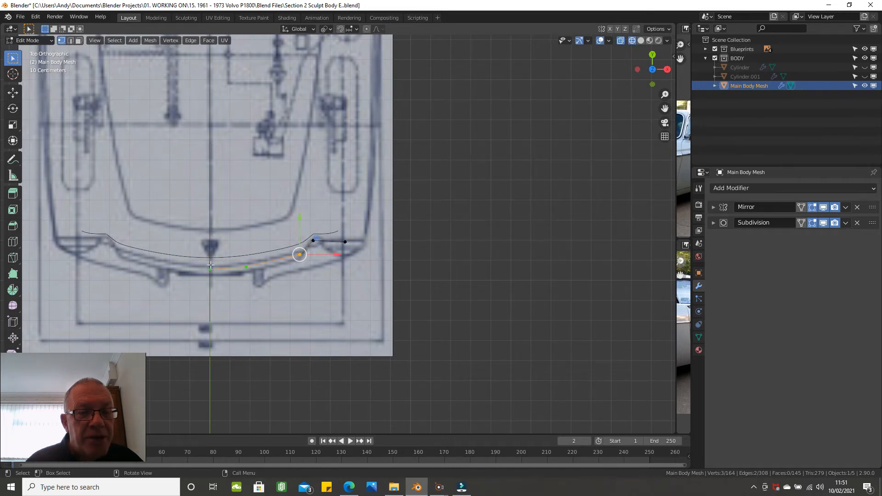
scroll(265, 259, down, 2)
middle_drag(274, 259, 284, 196)
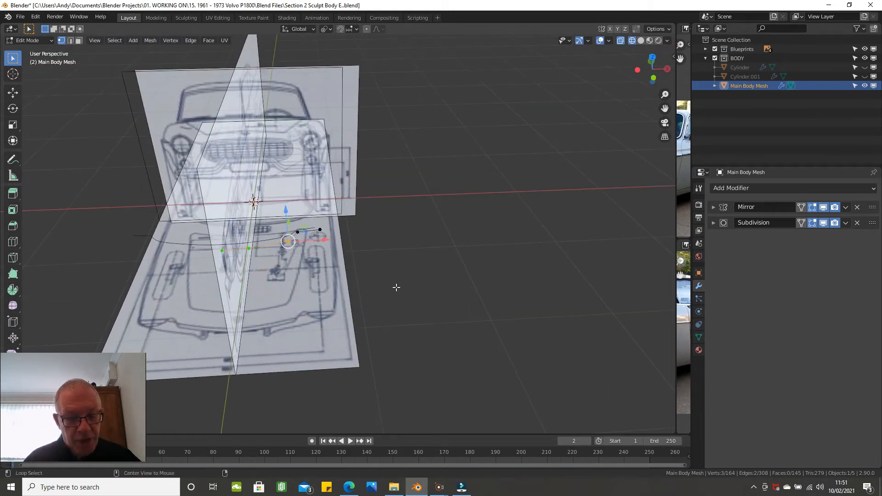
key(alt+h)
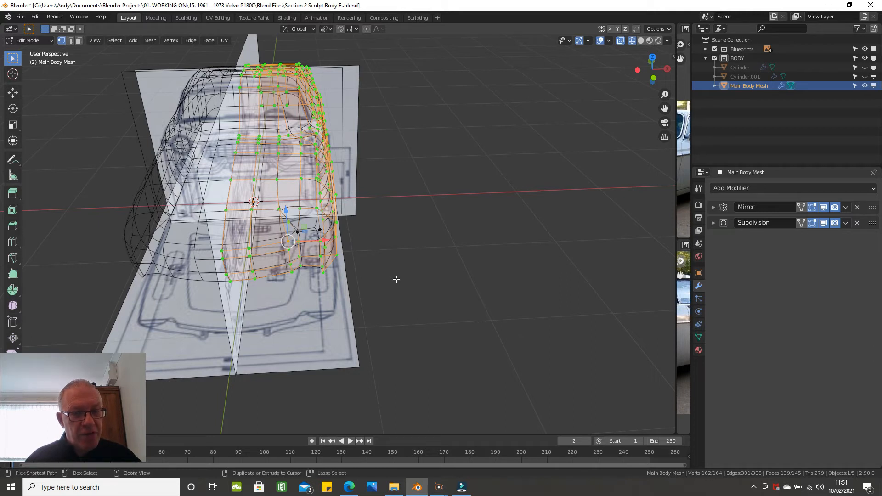
key(h)
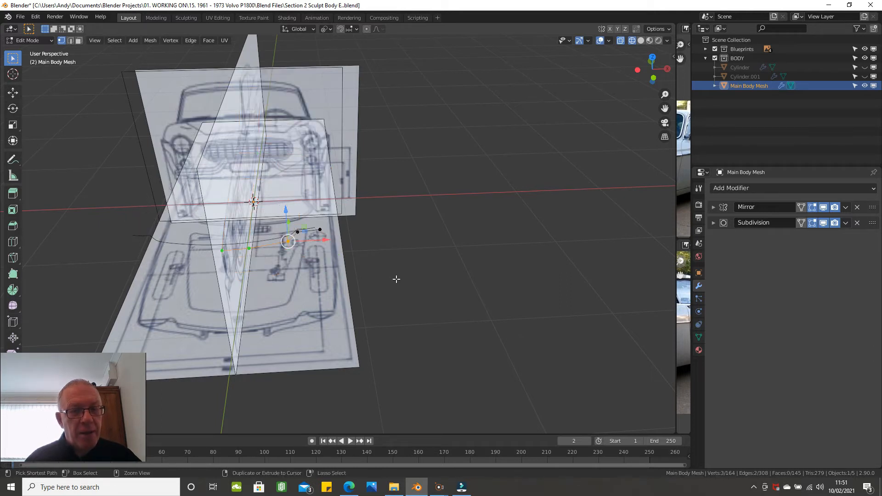
middle_drag(348, 253, 359, 307)
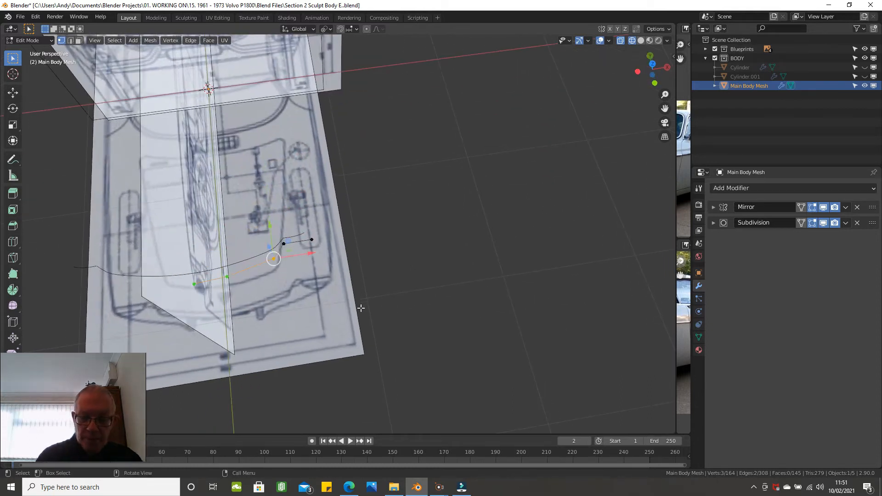
Step: Lower the two edge vertices between the grille and headlight about 0.054 m along Z, following the front blueprint
key(KP_1)
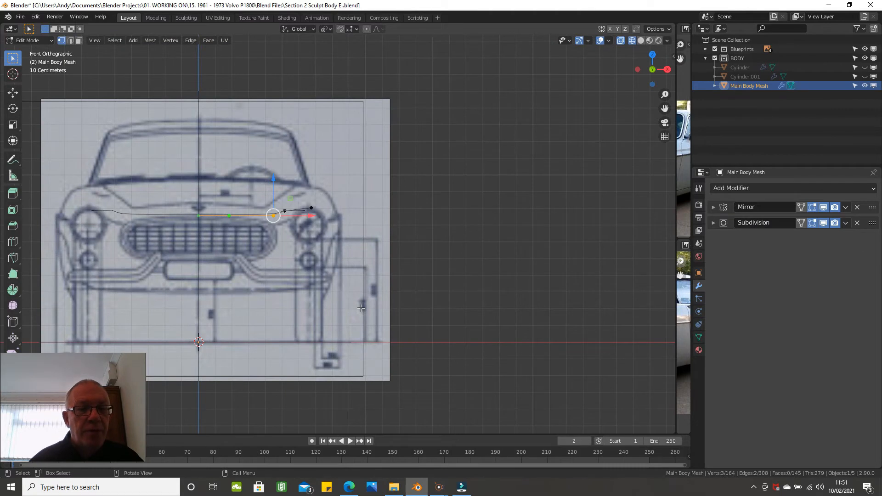
scroll(360, 304, up, 3)
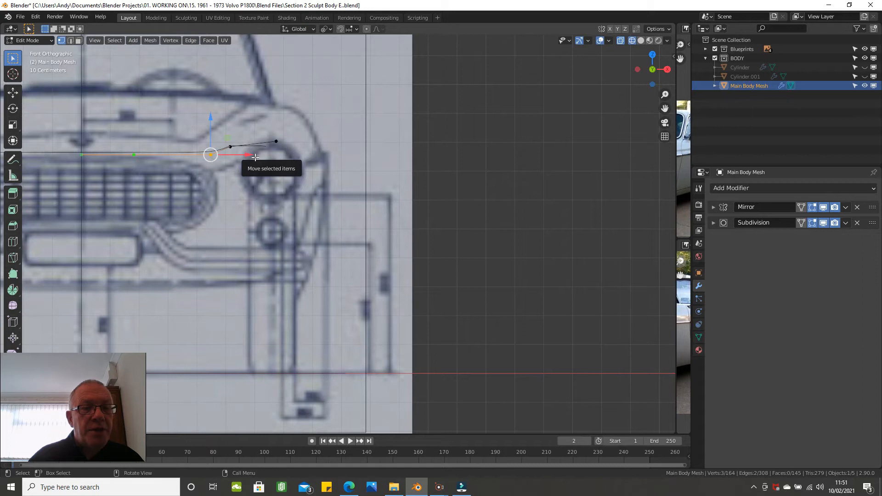
click(231, 148)
shift+click(211, 155)
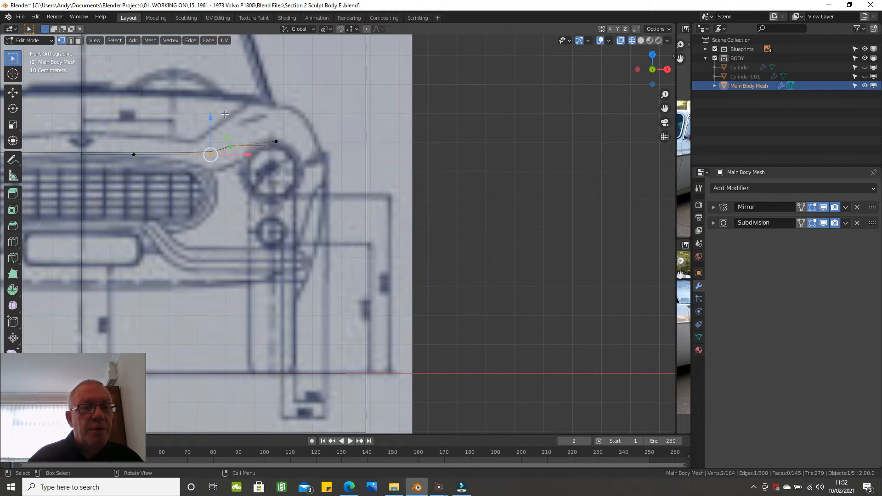
key(g)
key(z)
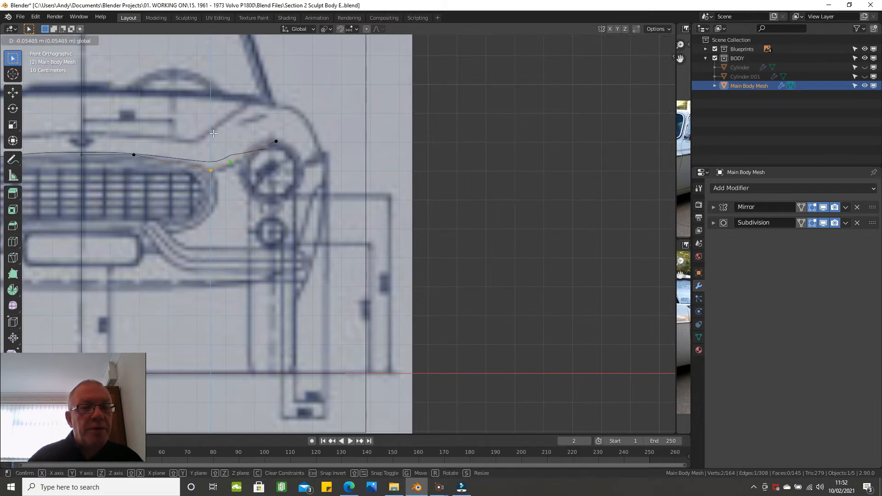
click(214, 133)
Step: Reveal the whole body mesh and switch to solid shading to inspect the nose
scroll(232, 119, down, 2)
mouse_move(232, 118)
middle_down()
mouse_move(207, 129)
mouse_move(222, 129)
middle_up()
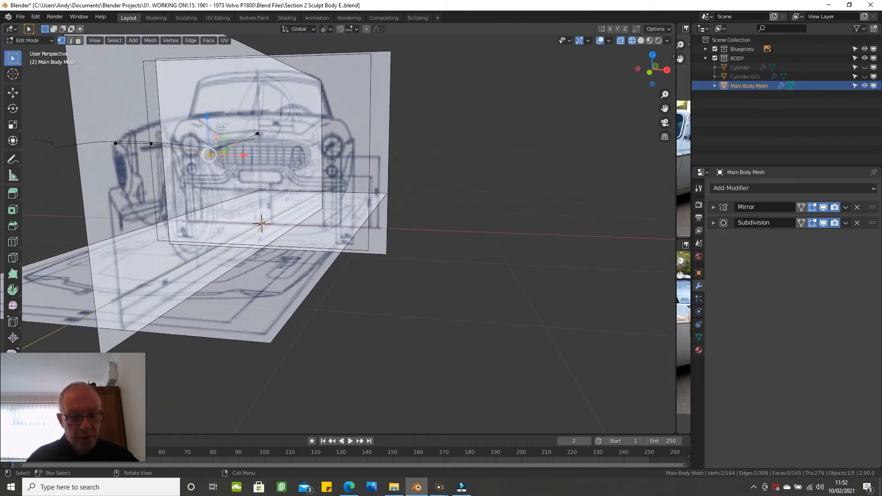
key(alt+h)
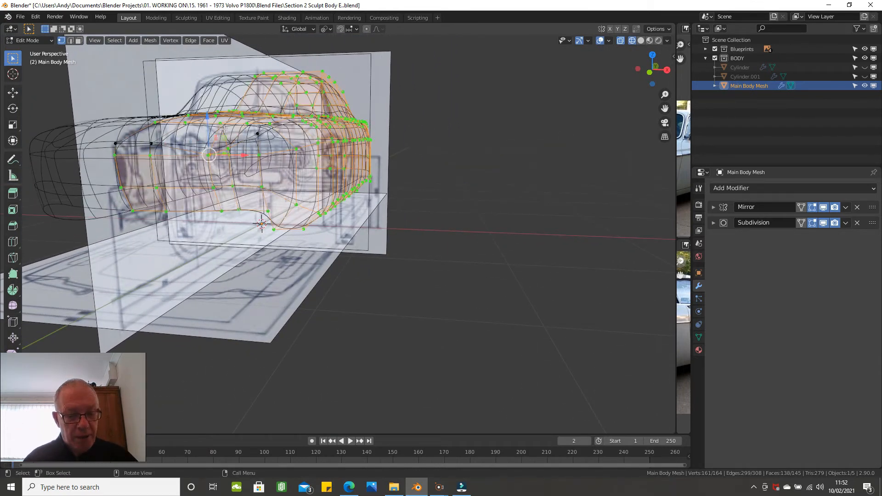
key(z)
click(292, 129)
middle_drag(291, 130, 188, 198)
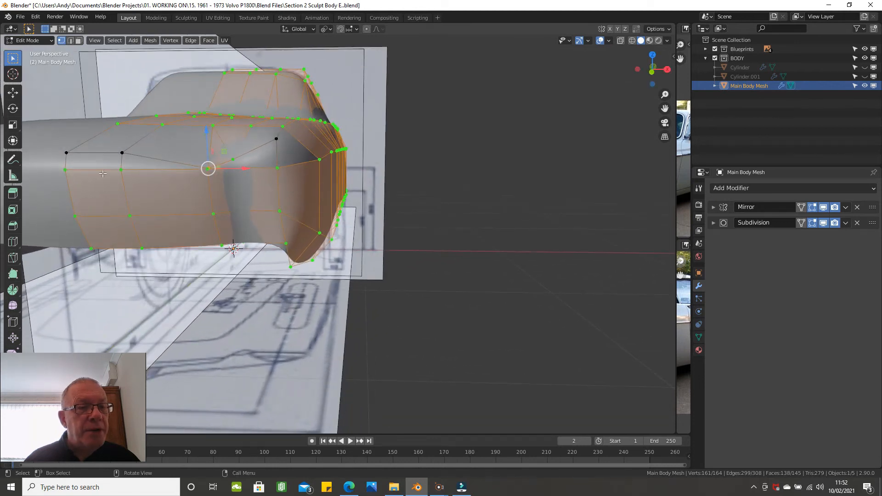
Step: Move the three-vertex row just below the upper nose edge, plus the adjoining vertex beside the headlight, downward along Z
click(61, 171)
ctrl+click(200, 179)
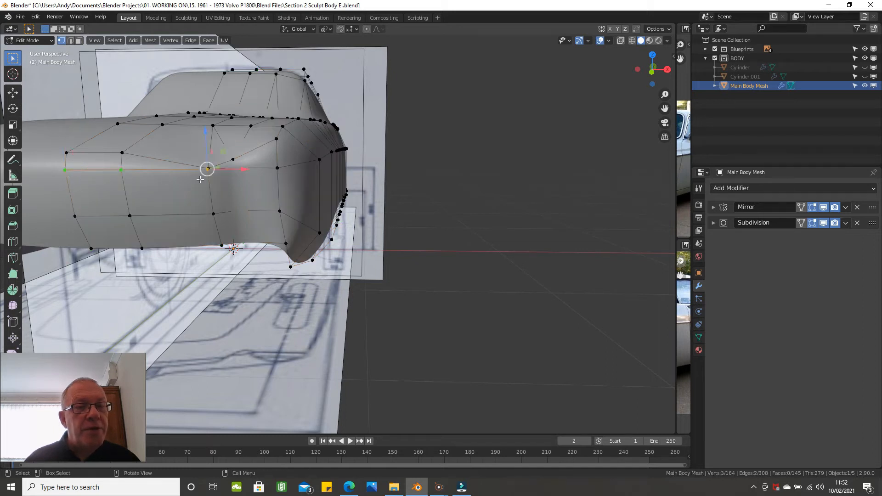
key(g)
key(z)
click(236, 174)
click(233, 160)
key(g)
key(z)
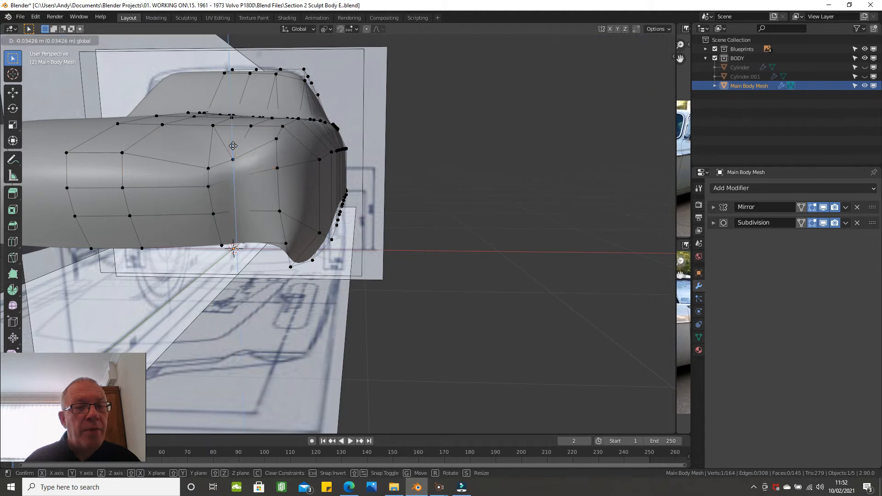
click(234, 151)
Step: Select the five-vertex edge across the car's rear, from the corner to the centreline, and isolate it by hiding everything else
middle_drag(234, 150, 156, 158)
middle_drag(240, 192, 183, 226)
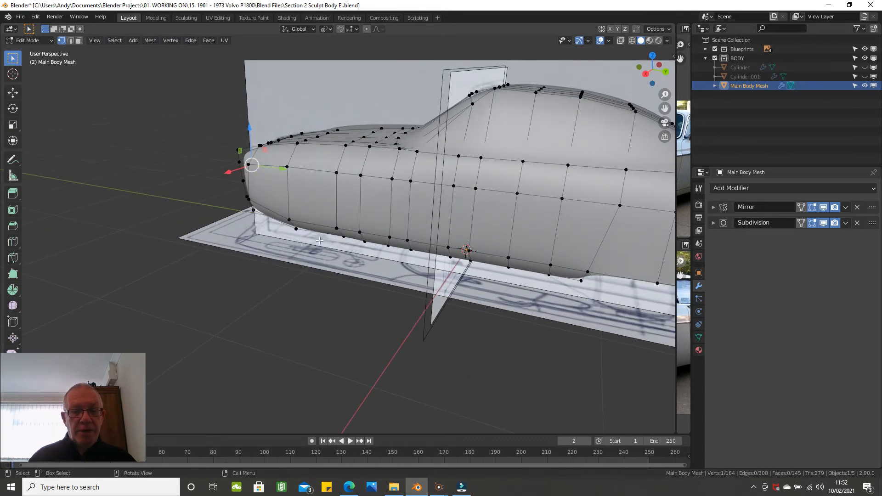
middle_drag(320, 241, 49, 212)
middle_drag(257, 198, 384, 157)
middle_drag(437, 177, 425, 179)
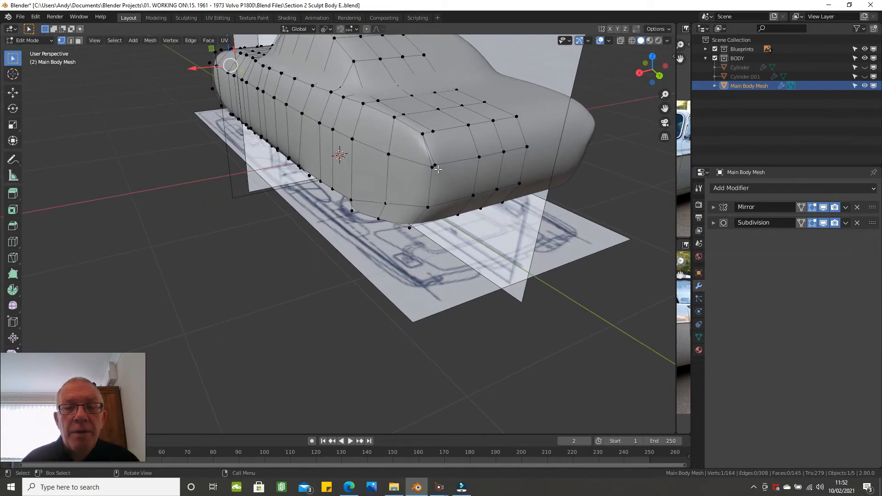
click(434, 166)
ctrl+click(528, 148)
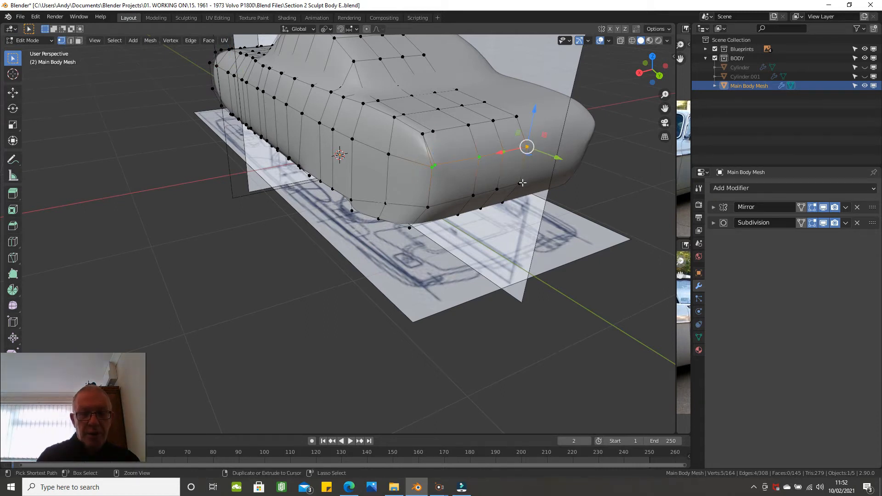
key(ctrl+i)
key(h)
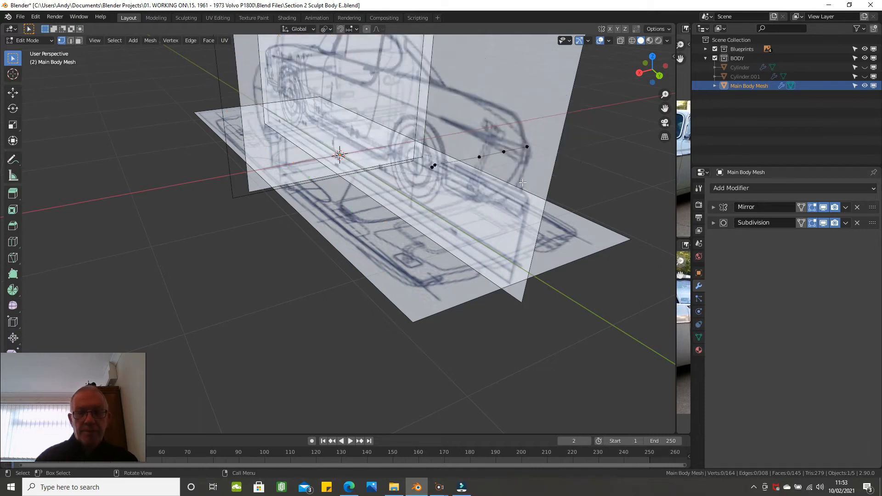
Step: Move the rear edge's centreline vertex rearward along Y to meet the tail outline on the top blueprint
key(KP_7)
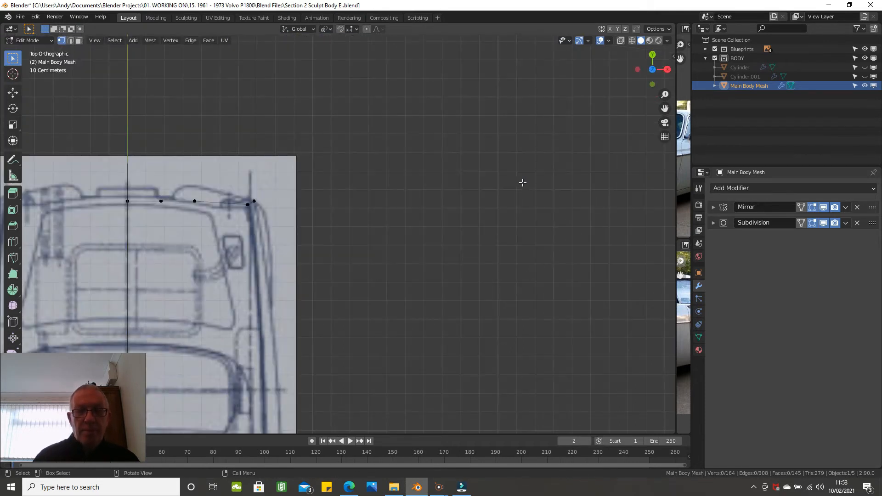
scroll(522, 183, up, 6)
scroll(154, 217, down, 3)
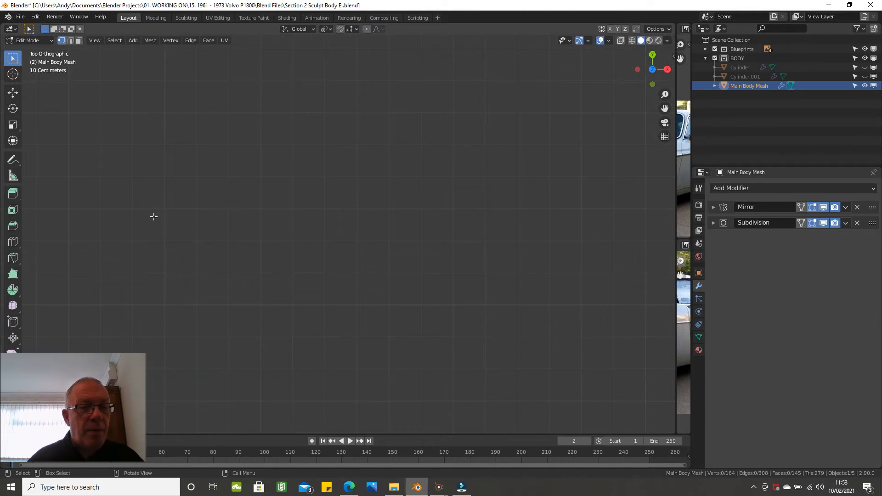
scroll(154, 217, down, 5)
shift+middle_drag(168, 215, 540, 163)
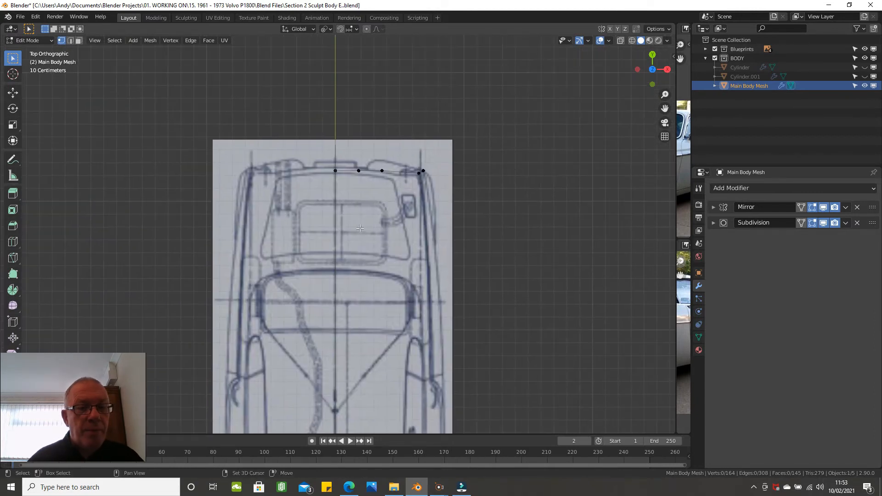
scroll(360, 228, up, 4)
click(314, 108)
click(308, 76)
click(313, 90)
drag(313, 72, 313, 63)
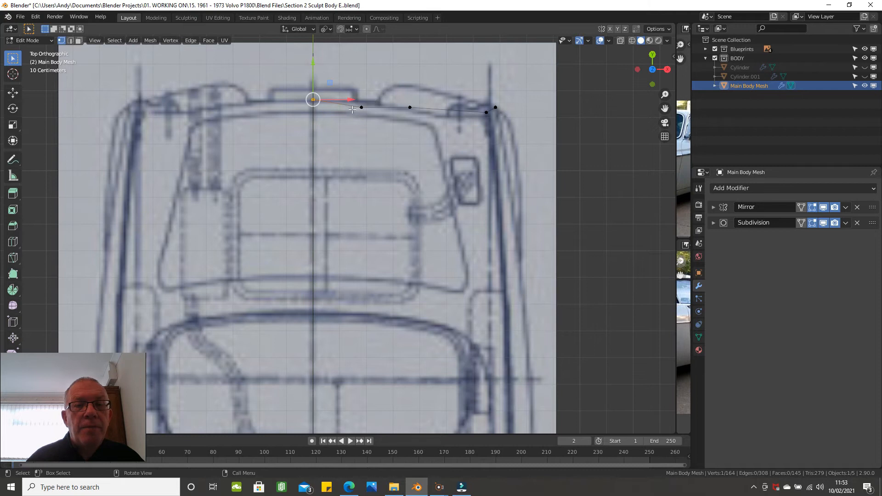
Step: Adjust the next two rear-edge vertices outward from the centreline along Y to follow the curved tail outline
click(362, 107)
drag(363, 88, 412, 76)
click(410, 107)
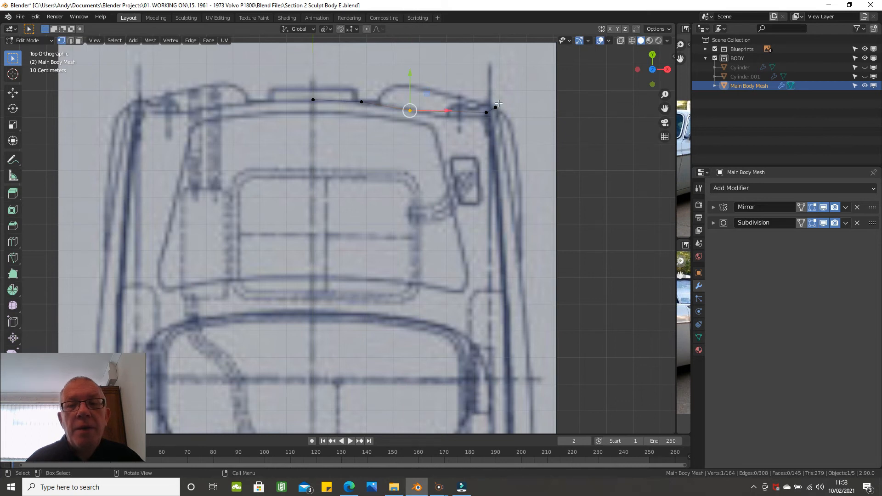
Step: Move the two outermost rear-corner vertices about 0.012 m forward along Y to fit the tail outline
scroll(500, 95, up, 1)
scroll(496, 92, up, 1)
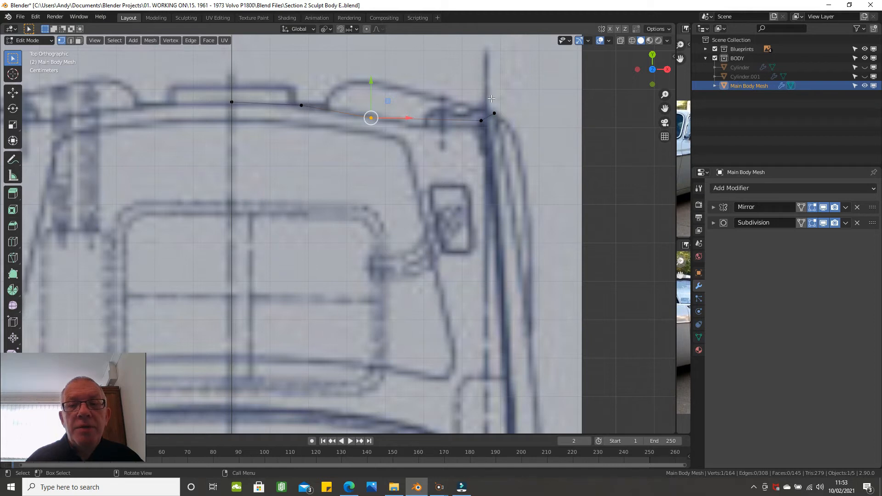
click(495, 100)
shift+click(478, 114)
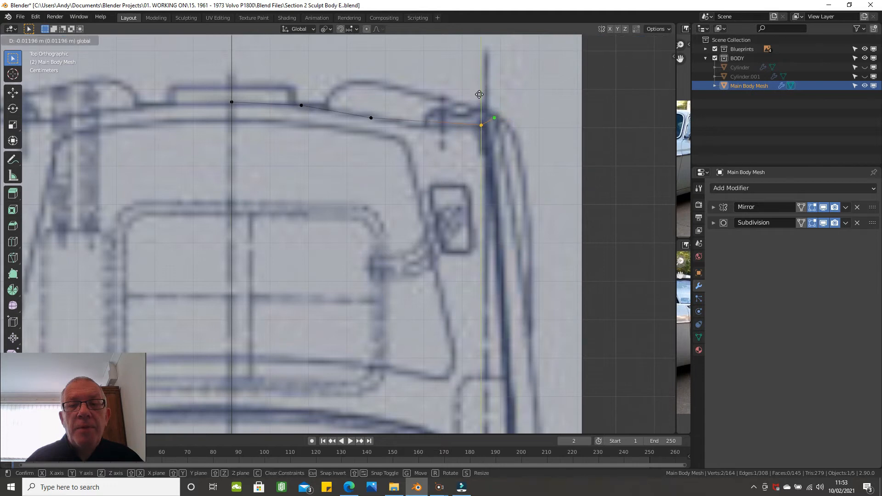
Step: Compare the isolated rear edge with the side, top, front and rear blueprints
scroll(506, 100, down, 2)
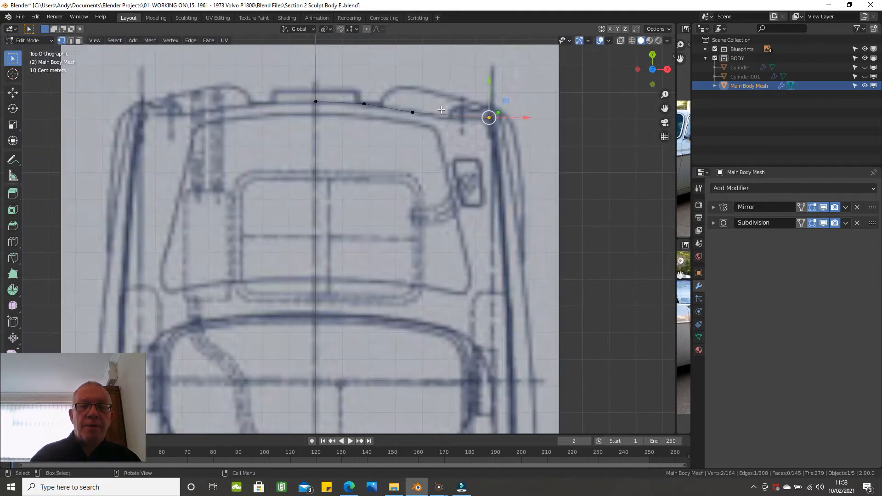
scroll(441, 110, down, 1)
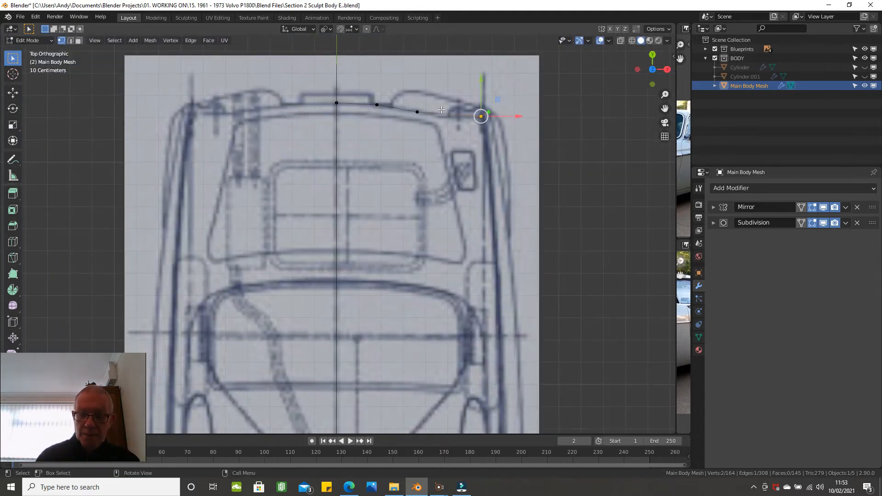
key(KP_3)
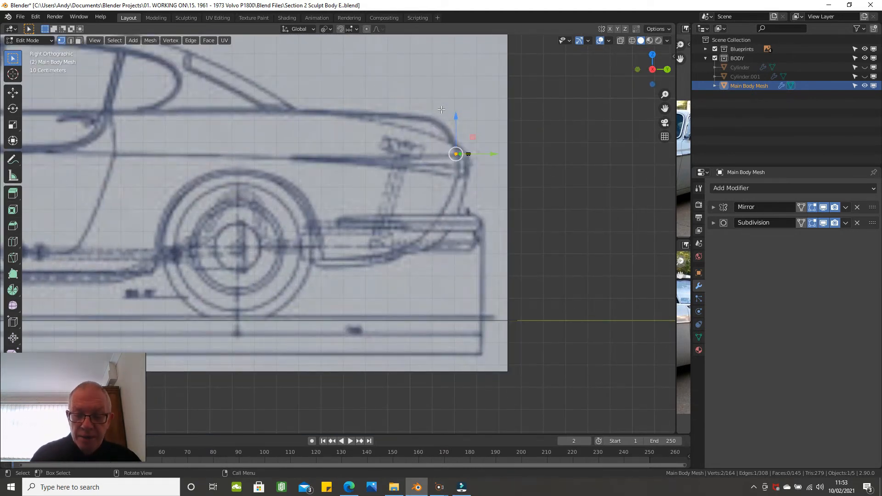
key(KP_7)
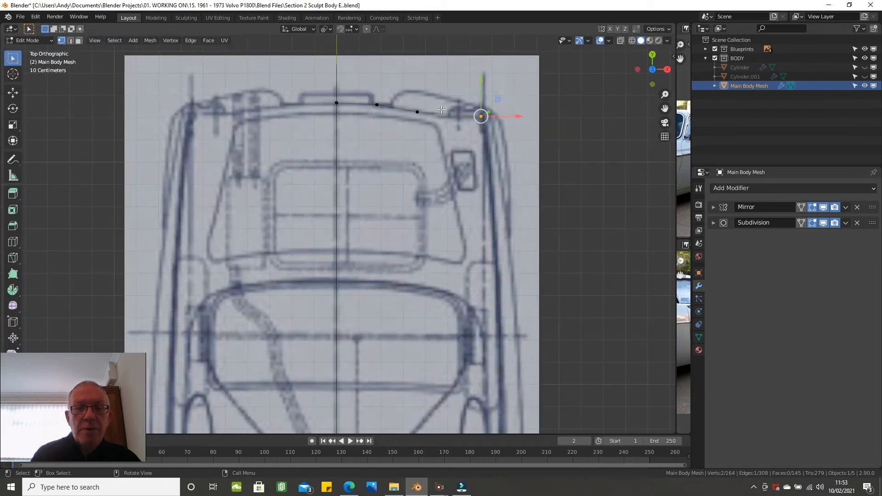
key(KP_1)
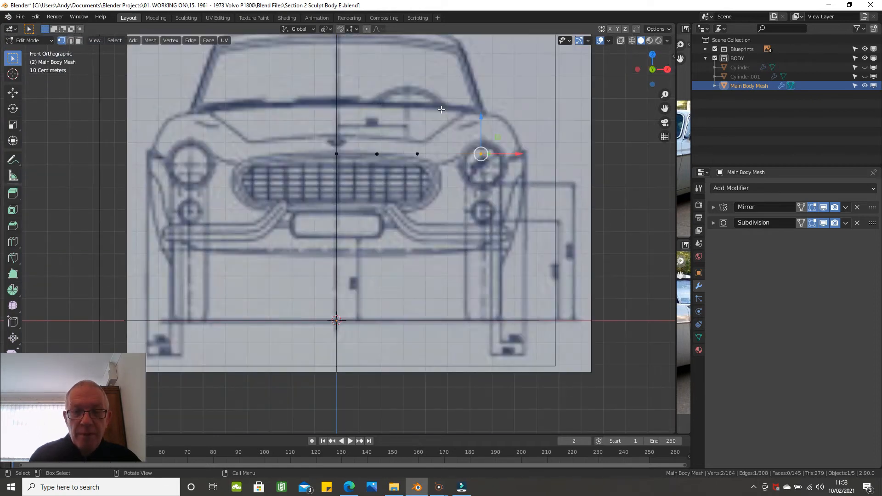
key(ctrl+KP_1)
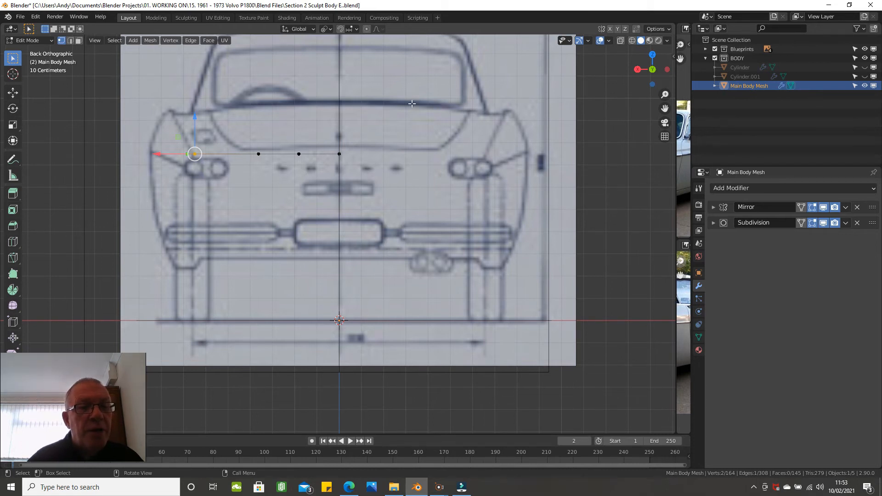
Step: Select the full rear edge and check its alignment with the rear and side blueprints
scroll(386, 102, down, 1)
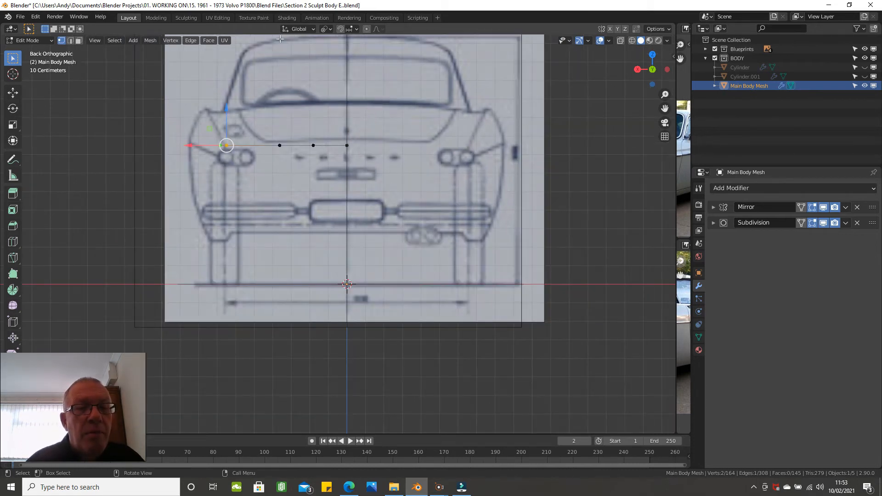
ctrl+click(342, 148)
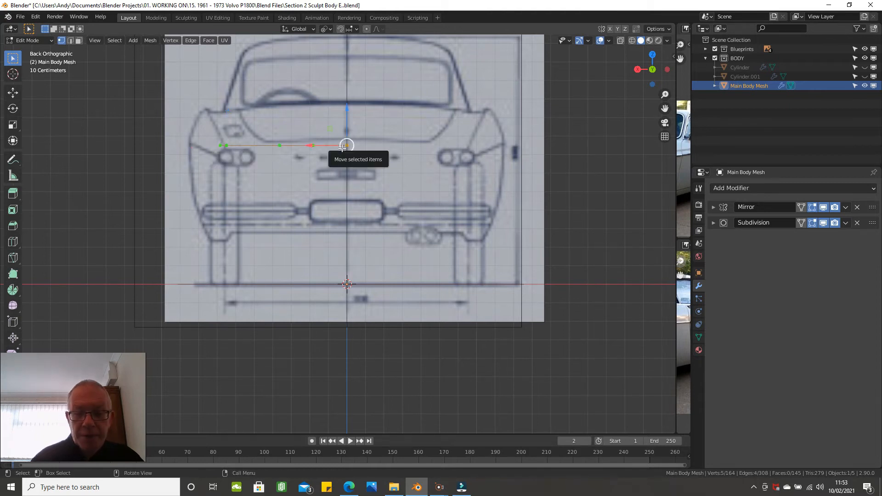
scroll(292, 355, down, 1)
key(KP_3)
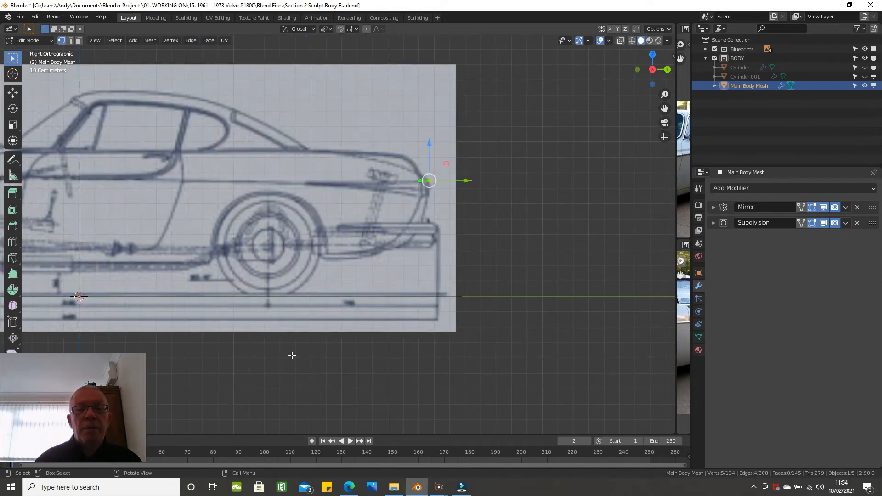
key(ctrl+KP_1)
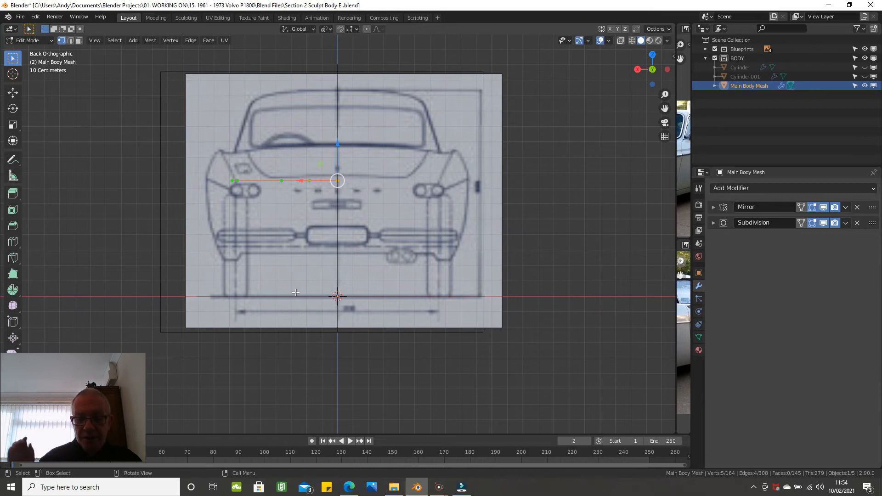
key(KP_3)
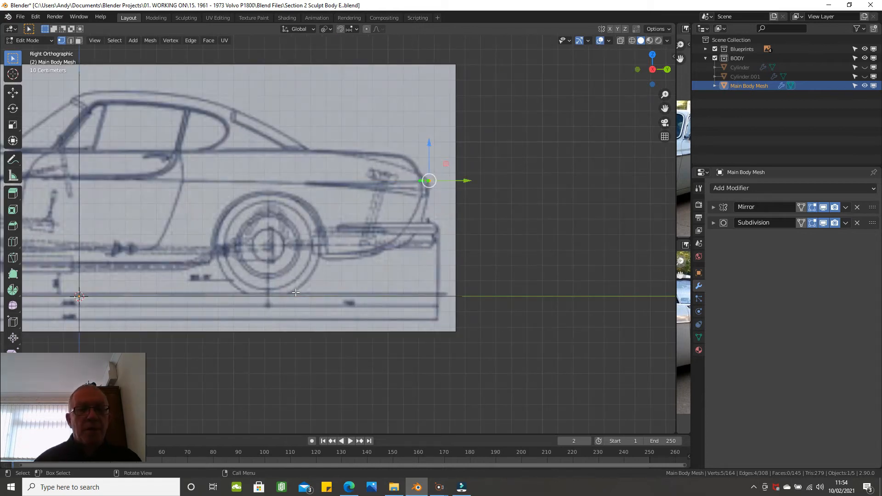
Step: Reveal the whole body mesh with nothing selected and turn off the Subdivision modifier's viewport display
shift+middle_drag(237, 191, 405, 215)
key(alt+h)
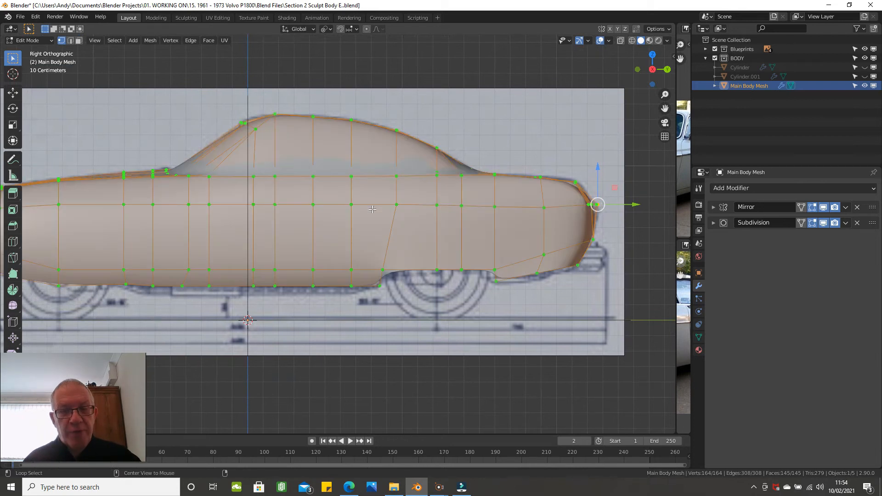
key(alt+a)
middle_drag(427, 118, 442, 177)
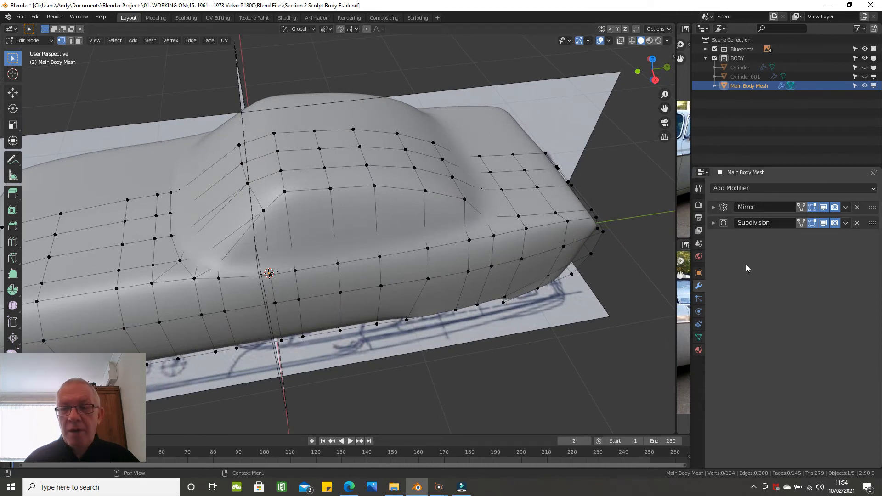
click(823, 222)
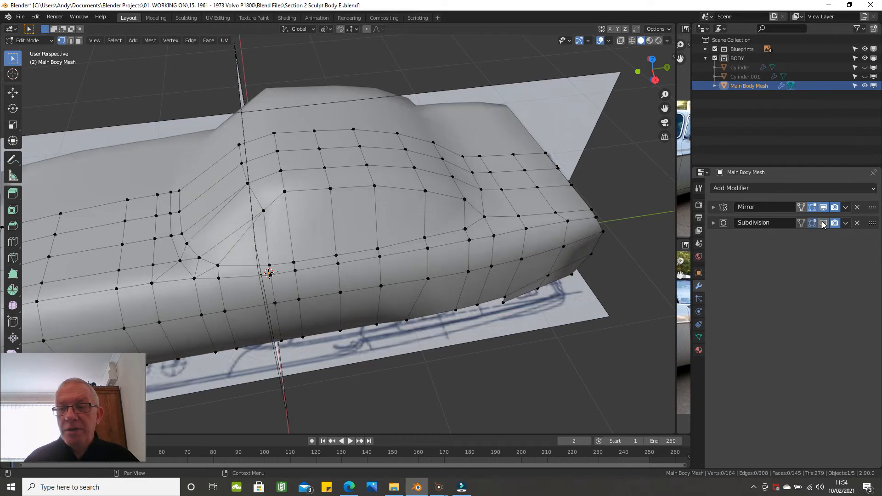
Step: Select the edge loop around the base of the cabin, from windscreen to rear window, and hide all other geometry
middle_drag(381, 180, 287, 281)
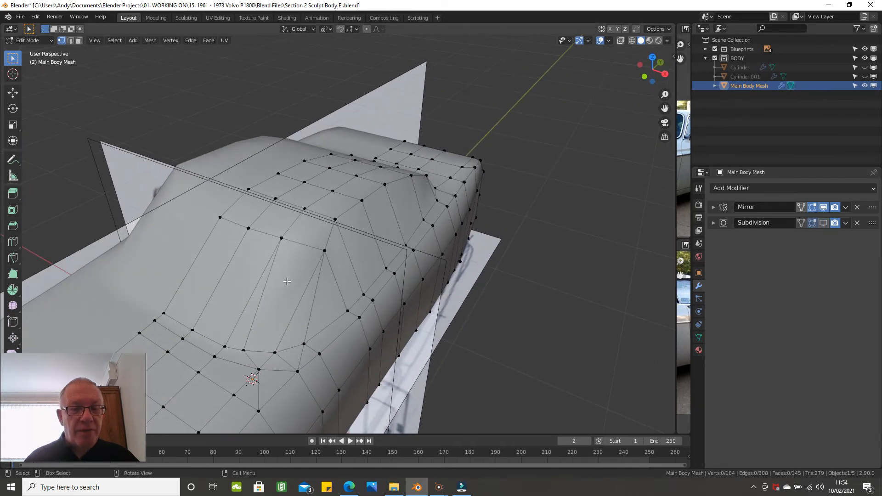
alt+click(188, 320)
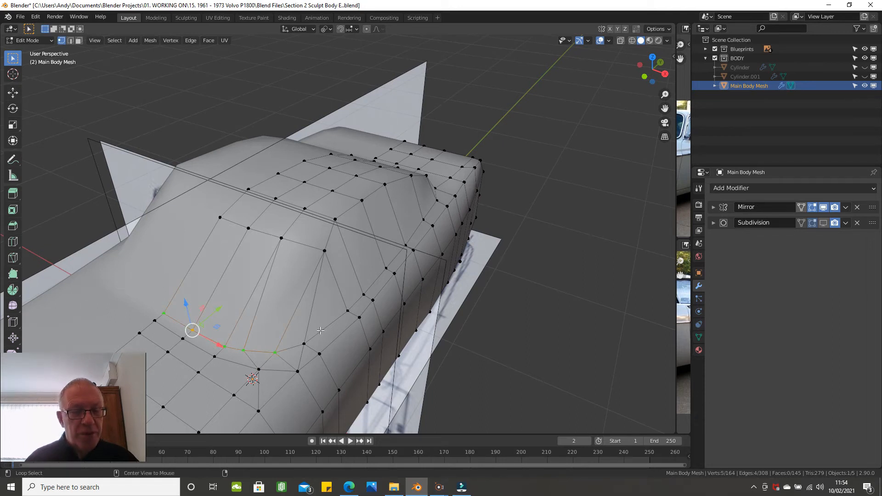
alt+click(320, 330)
middle_drag(320, 330, 288, 300)
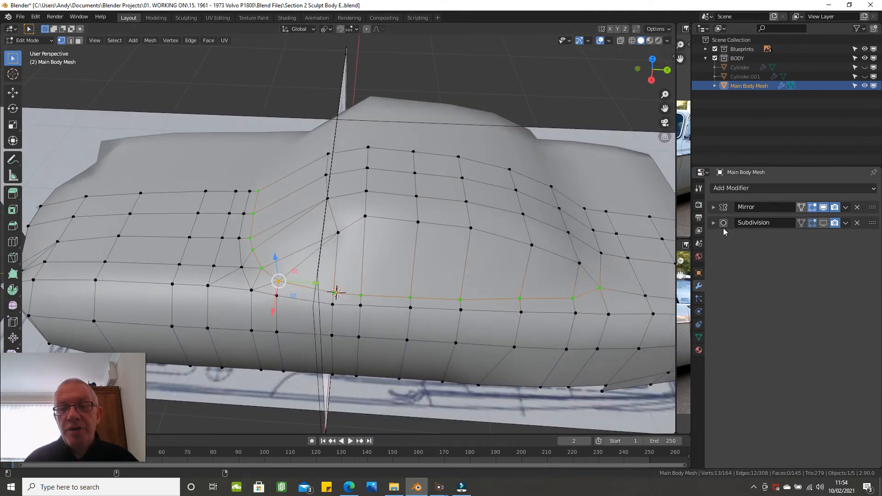
middle_drag(395, 78, 393, 116)
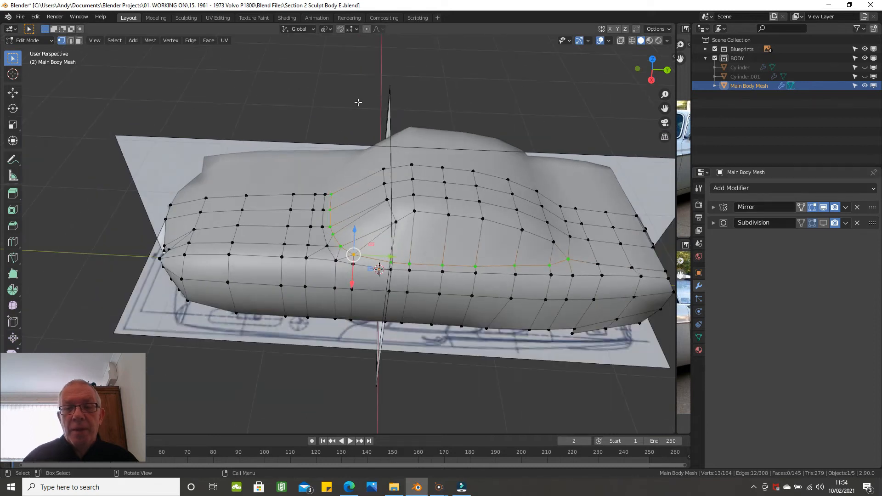
ctrl+click(565, 222)
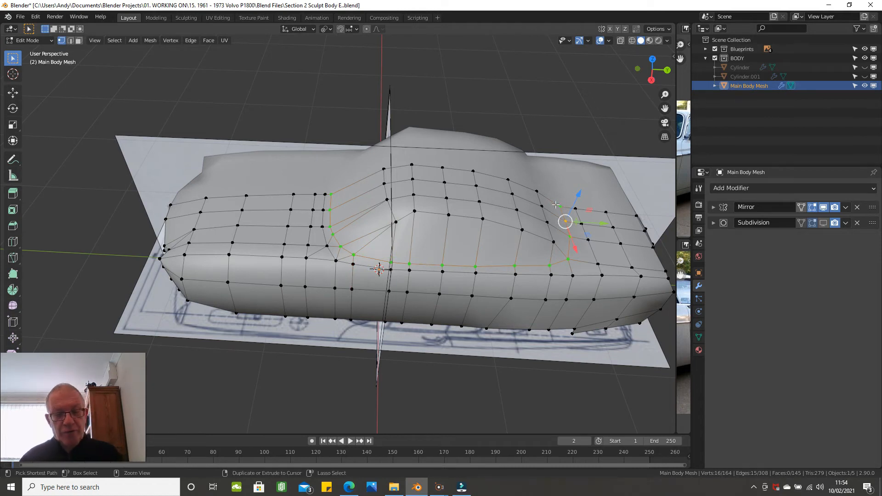
key(ctrl+i)
key(h)
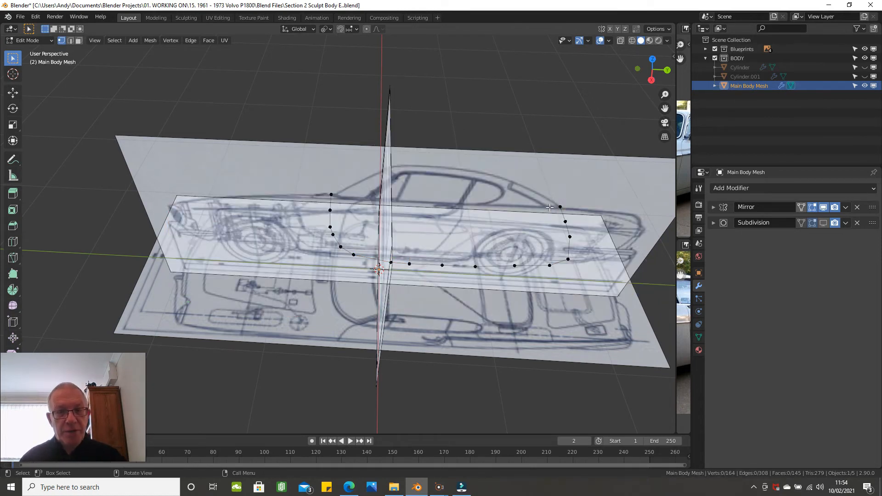
Step: Move the cabin loop's side vertices slightly inward along X to follow the side-window line on the top blueprint
key(KP_7)
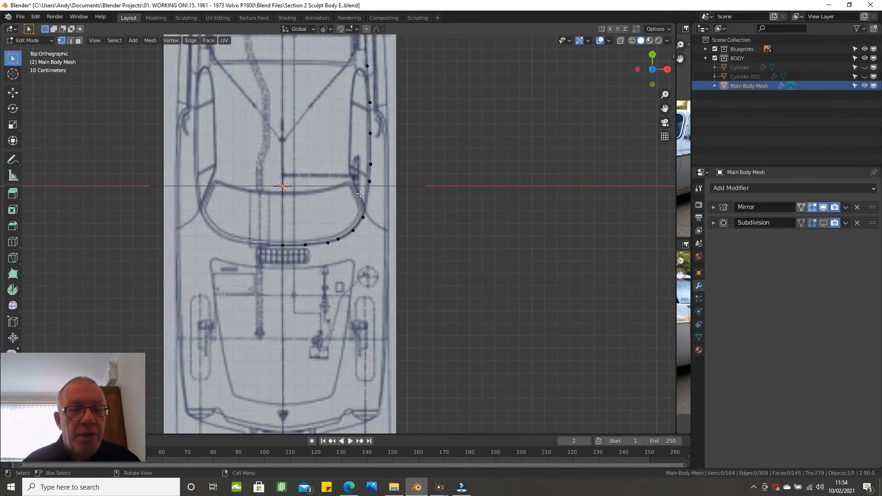
scroll(362, 183, up, 3)
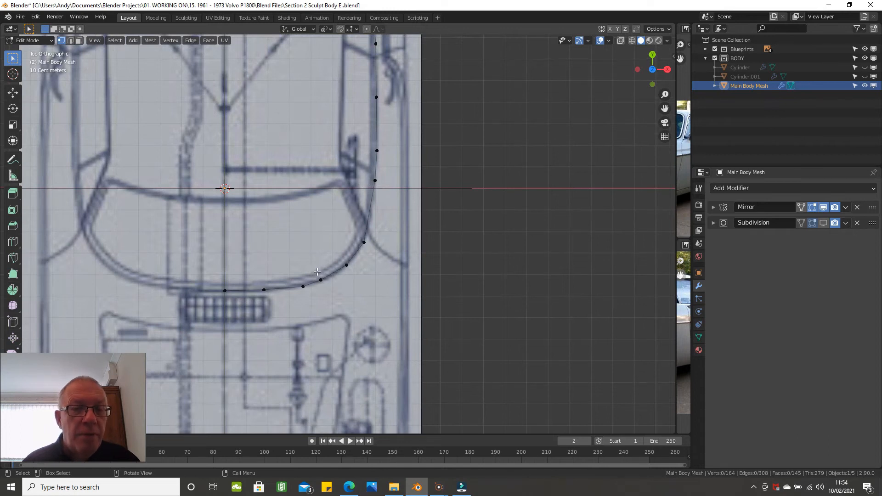
click(320, 279)
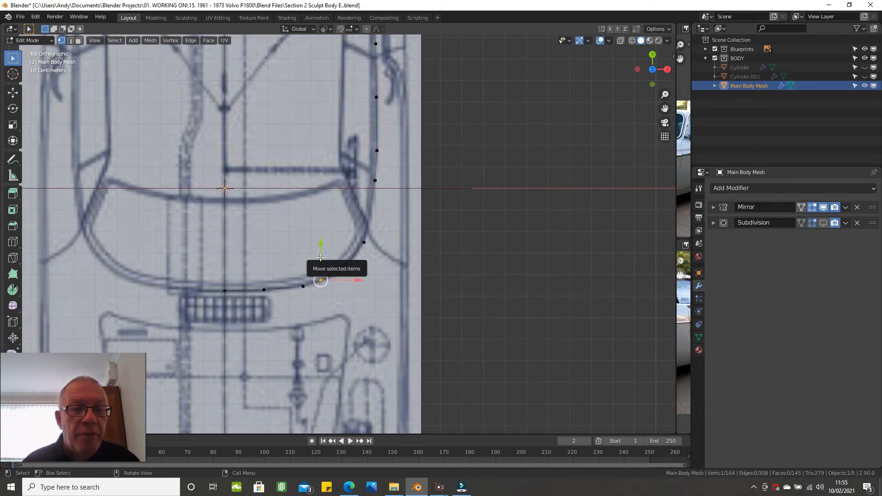
shift+middle_drag(402, 235, 349, 274)
click(321, 218)
drag(354, 219, 349, 187)
click(323, 189)
click(322, 136)
drag(355, 136, 352, 136)
shift+scroll(330, 140, up, 5)
click(329, 143)
drag(357, 148, 355, 148)
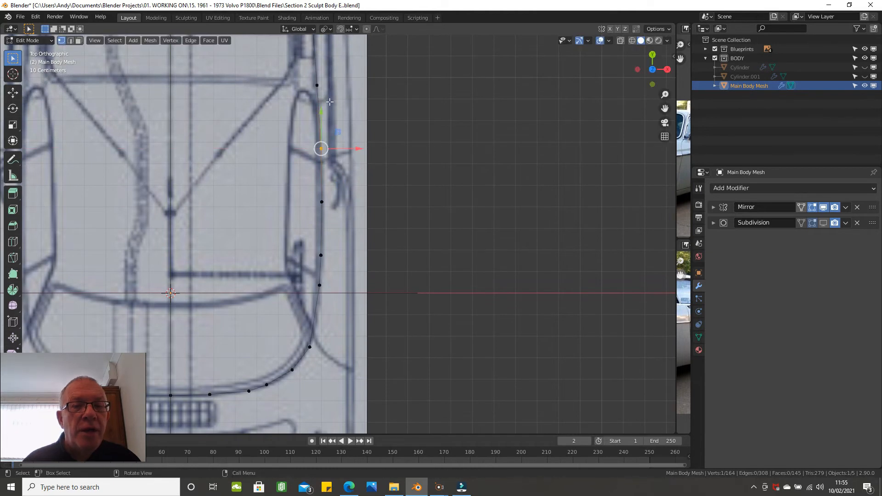
Step: Move the cabin loop's rear-window corner vertex about 0.01 m inward along X to fit the top blueprint
scroll(329, 102, down, 2)
shift+scroll(331, 104, up, 5)
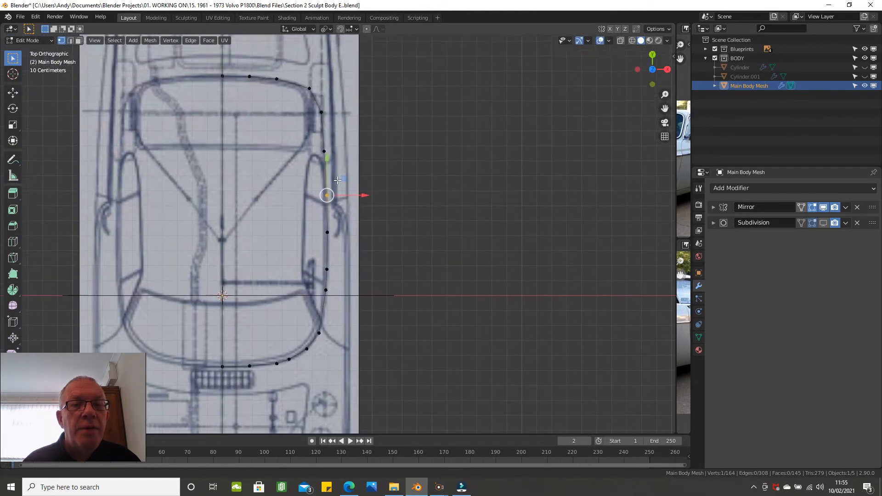
shift+scroll(338, 174, up, 5)
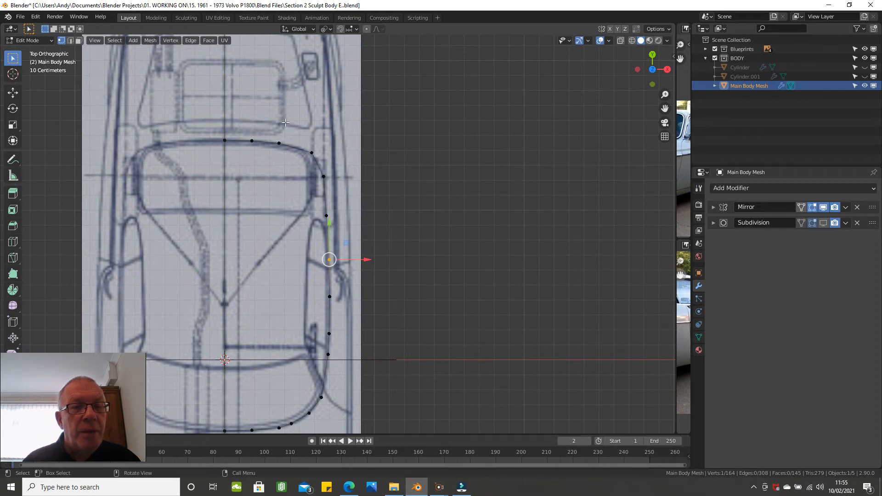
scroll(285, 122, up, 3)
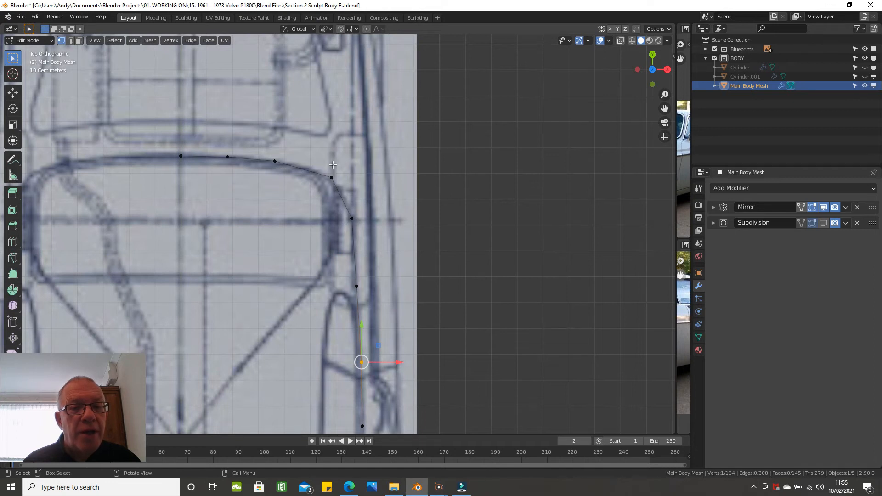
click(331, 177)
key(g)
key(x)
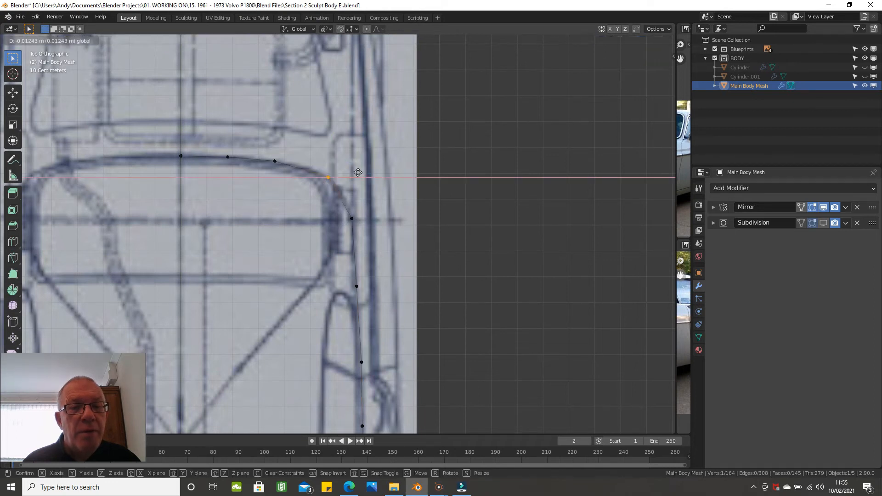
click(359, 173)
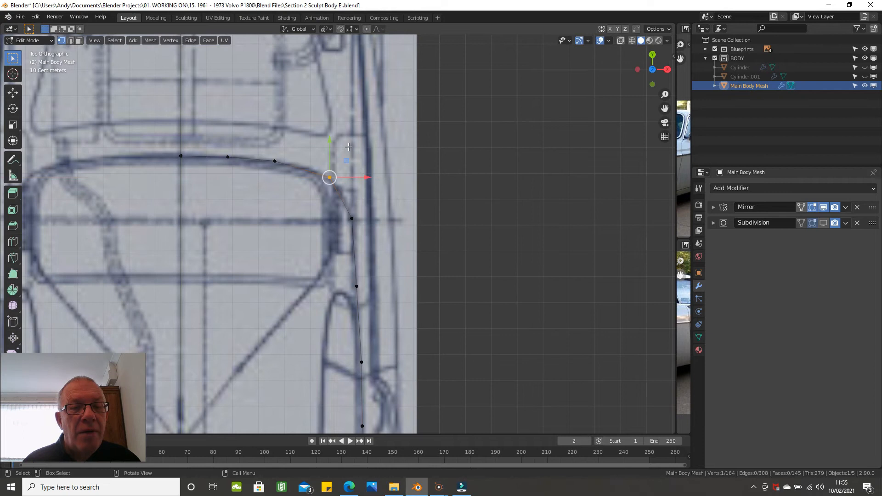
Step: Lower the two cabin-loop vertices behind the door along Z onto the beltline of the side blueprint
scroll(355, 146, down, 1)
scroll(355, 146, down, 2)
click(460, 158)
middle_drag(437, 157, 346, 86)
key(KP_3)
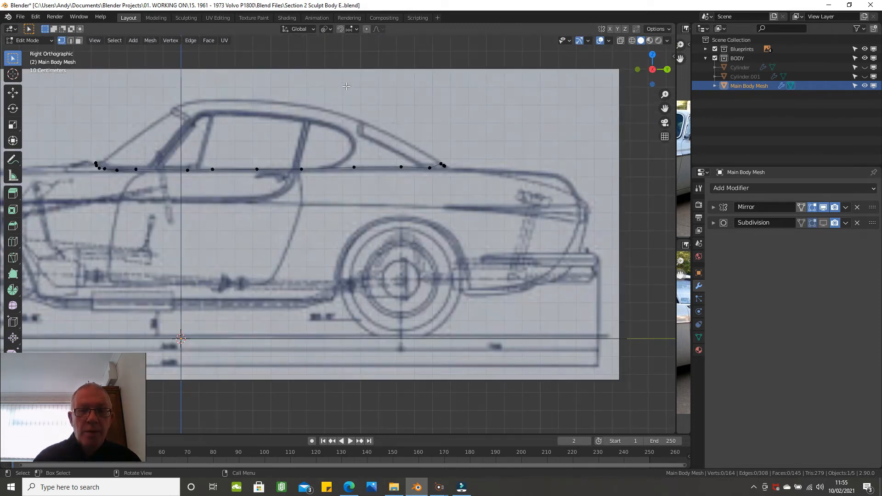
scroll(345, 86, up, 5)
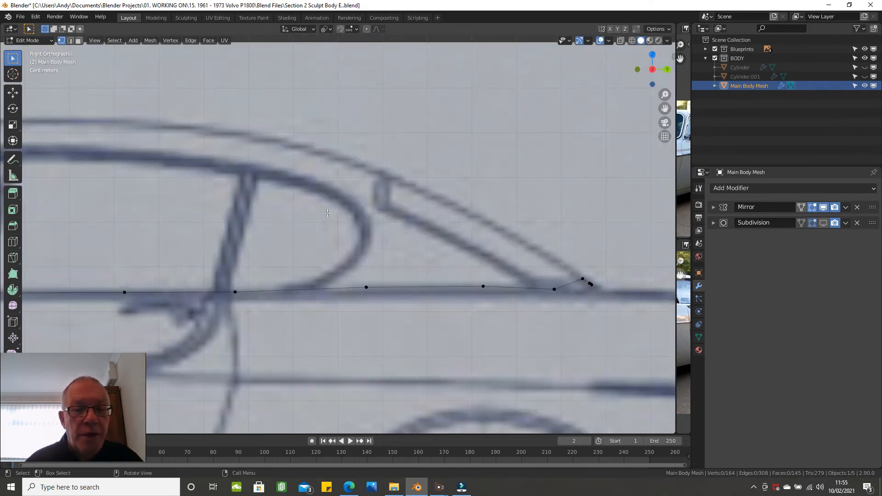
click(352, 277)
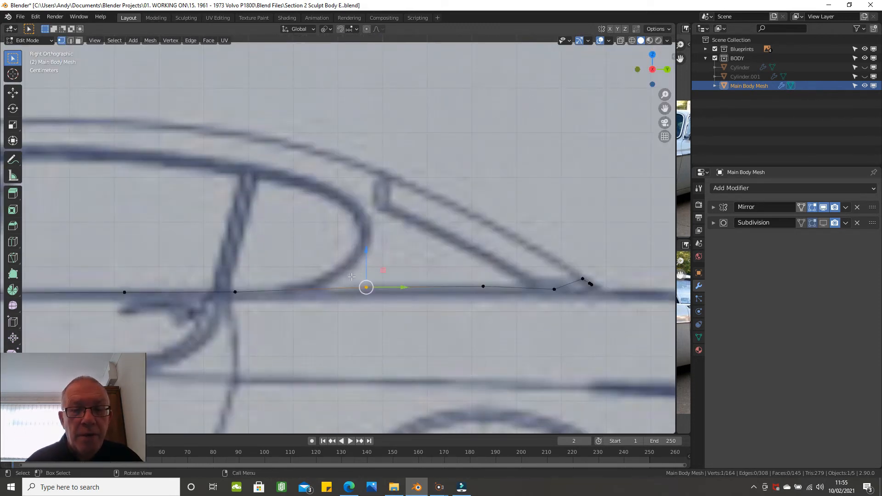
shift+click(482, 287)
drag(480, 257, 480, 260)
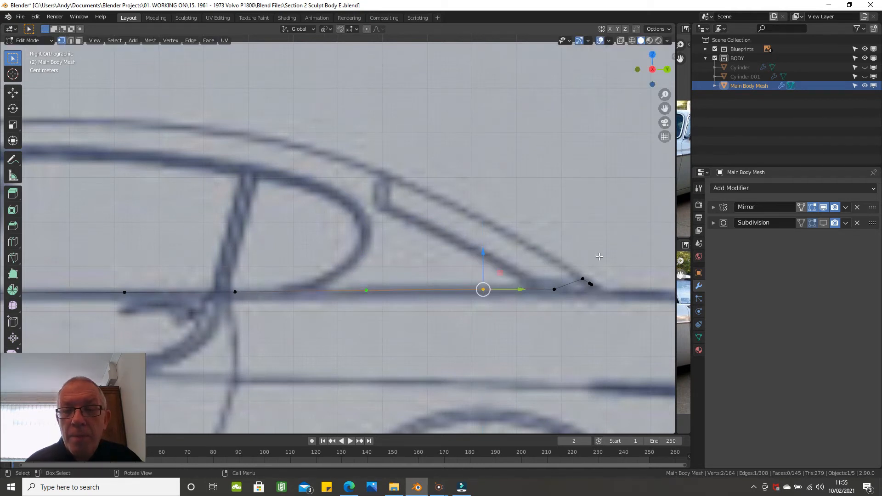
Step: Adjust the heights of the rear-window corner vertex and its neighbour along Z to meet the beltline on the side blueprint
scroll(592, 257, up, 1)
middle_drag(565, 266, 560, 266)
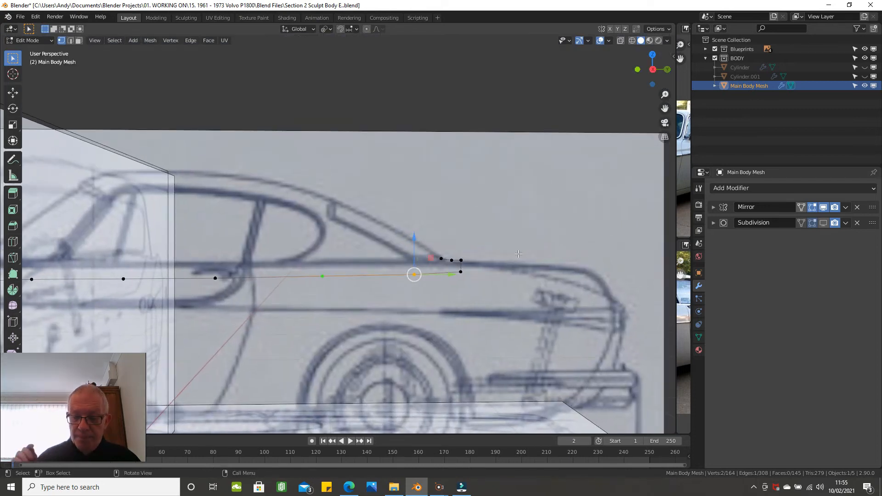
key(KP_3)
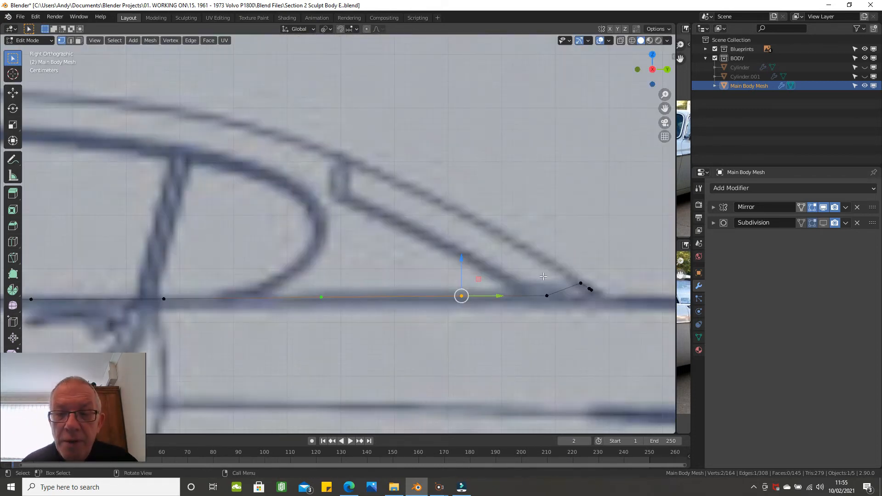
click(580, 284)
drag(580, 252, 580, 266)
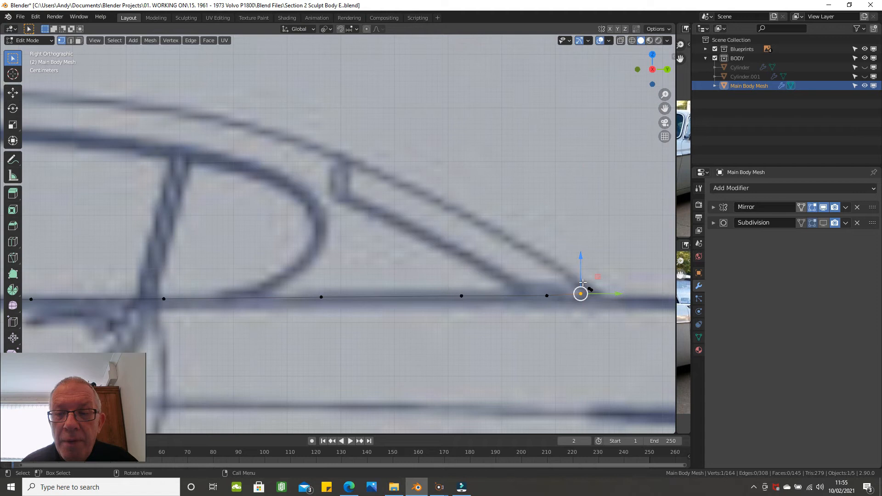
click(590, 289)
drag(591, 267, 590, 262)
scroll(591, 263, down, 5)
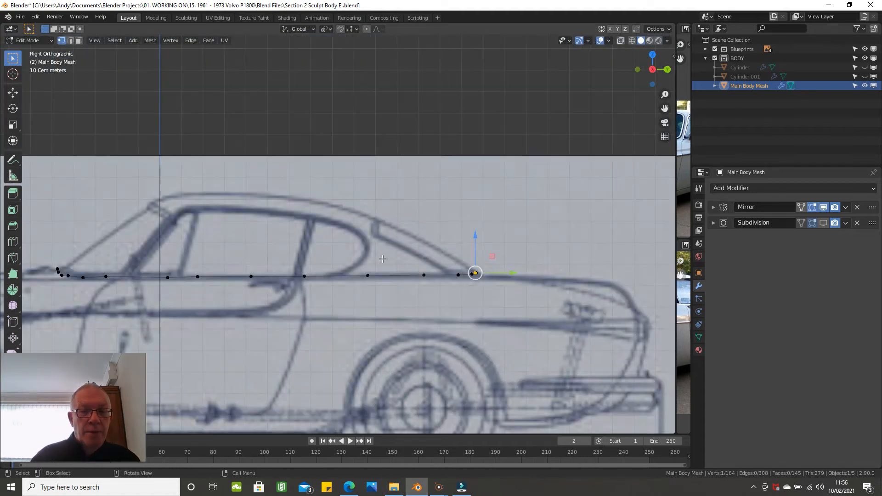
Step: Lower the cabin-loop vertex just ahead of the windscreen pillar slightly along Z onto the side blueprint's beltline
middle_drag(135, 254, 146, 259)
key(KP_3)
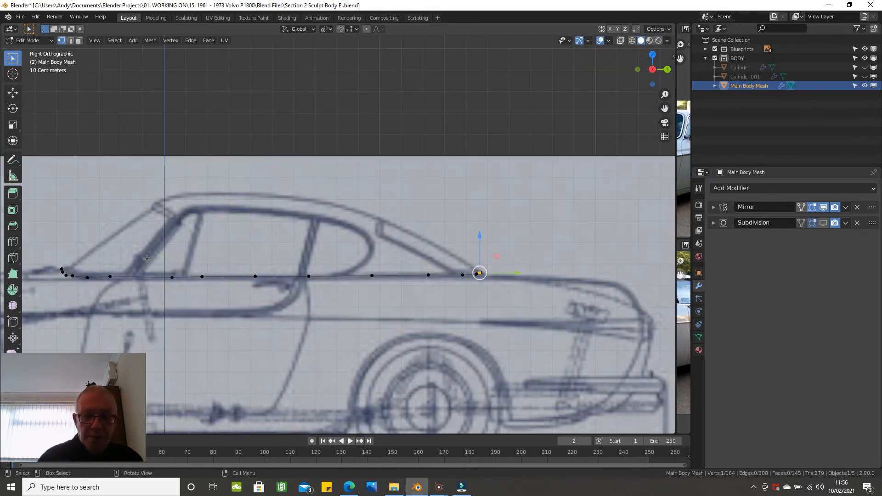
shift+middle_drag(158, 209, 315, 208)
click(266, 257)
drag(265, 253, 266, 257)
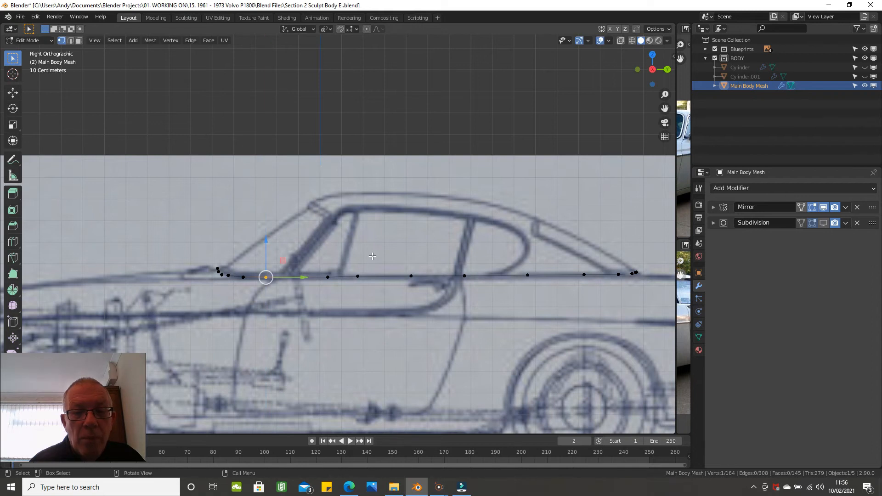
Step: Flatten the four cabin-loop vertices along the door by scaling them to 0 along Z about the active vertex
scroll(372, 256, up, 5)
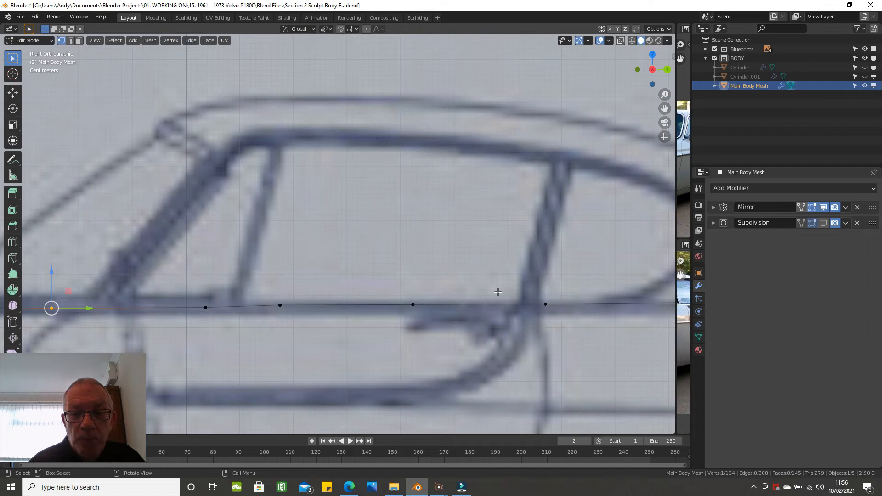
click(546, 303)
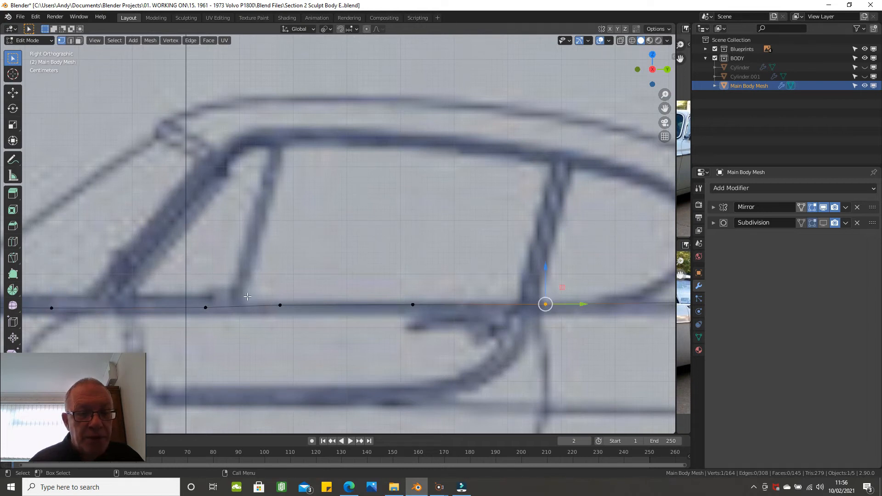
ctrl+click(205, 308)
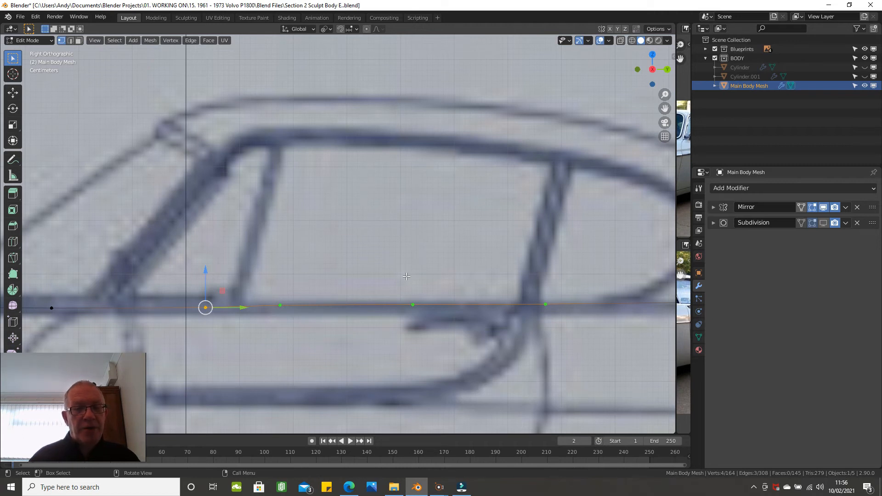
click(326, 28)
click(333, 81)
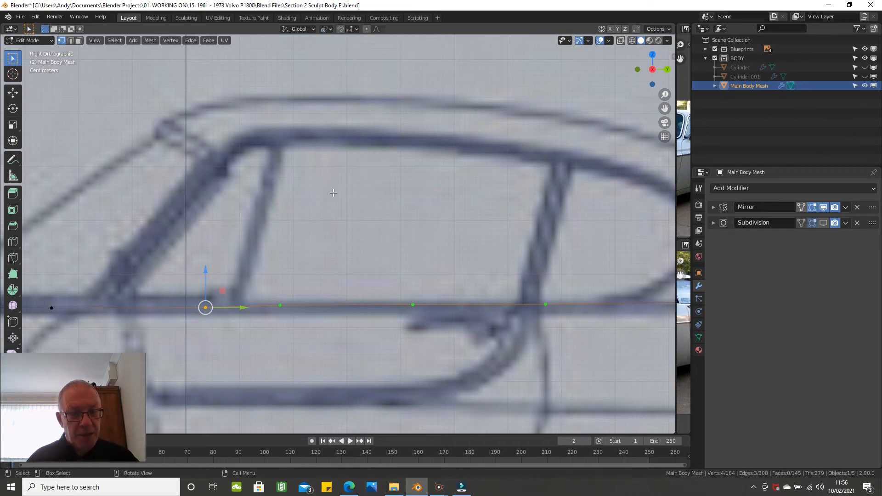
key(s)
key(z)
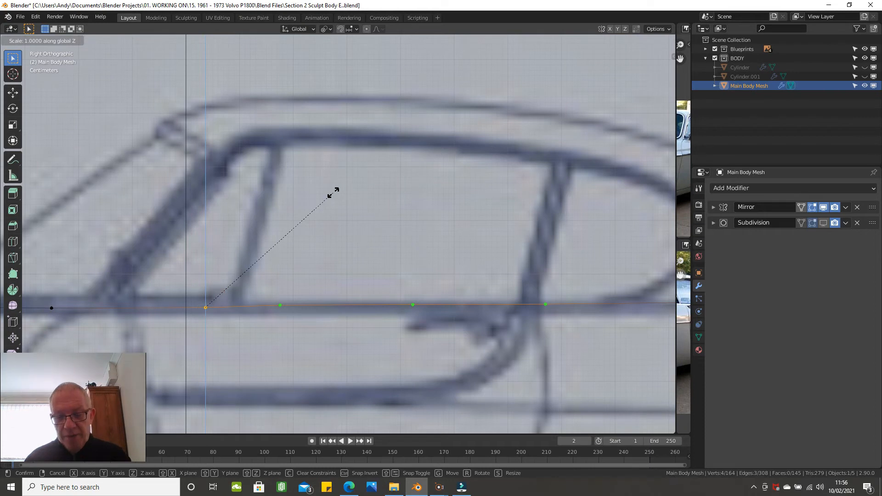
text(0)
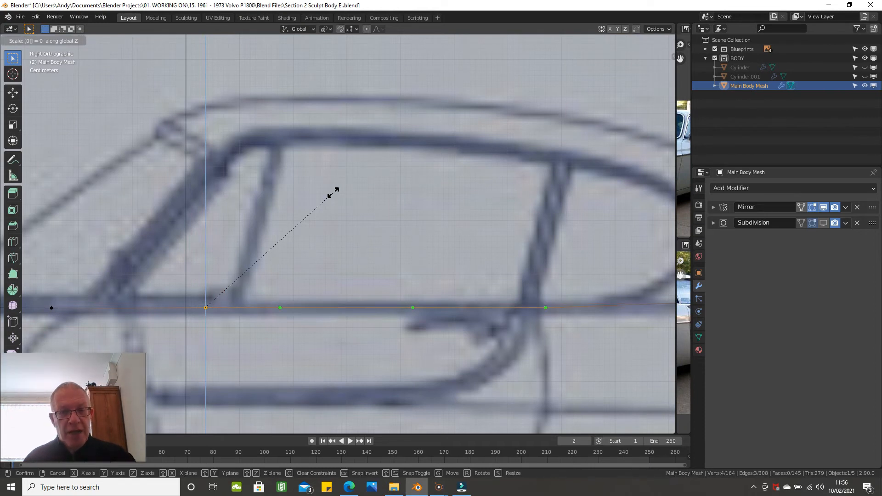
key(Return)
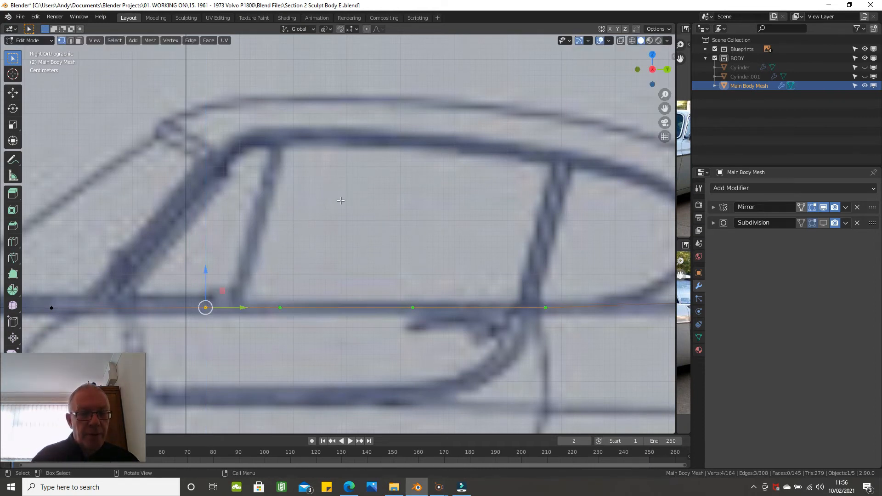
Step: Lower the cabin-loop vertex behind the door slightly along Z onto the beltline of the side blueprint
scroll(340, 201, down, 3)
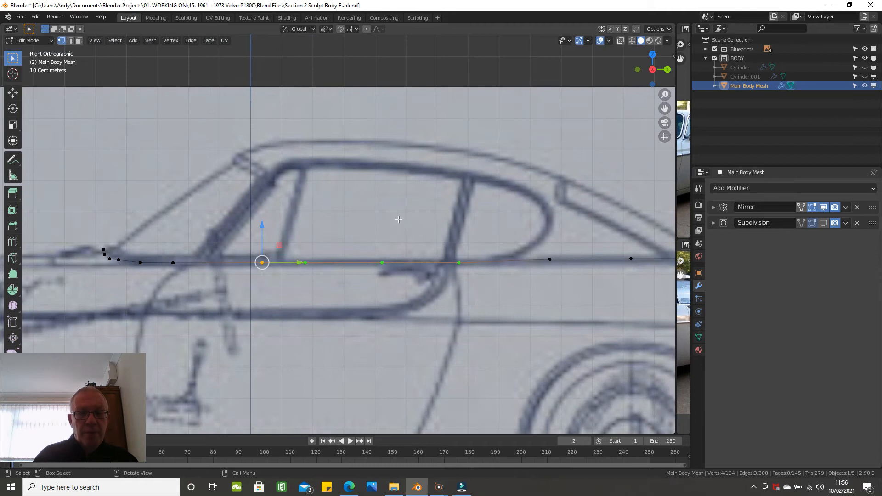
click(551, 257)
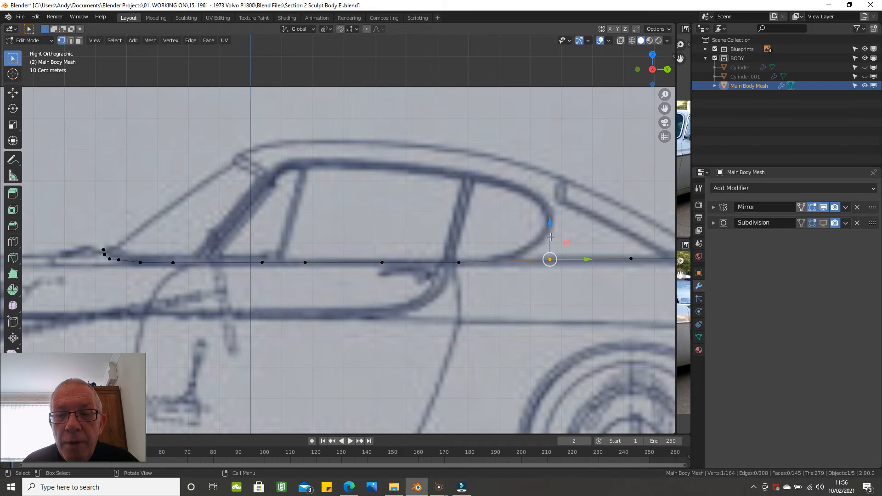
drag(550, 236, 550, 238)
scroll(477, 228, down, 5)
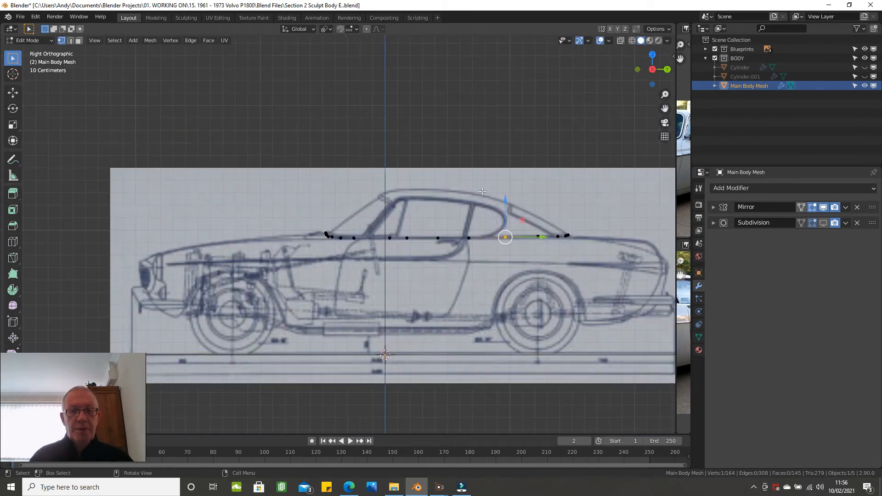
Step: Reveal the hidden parts of the body mesh and clear the selection
key(alt+a)
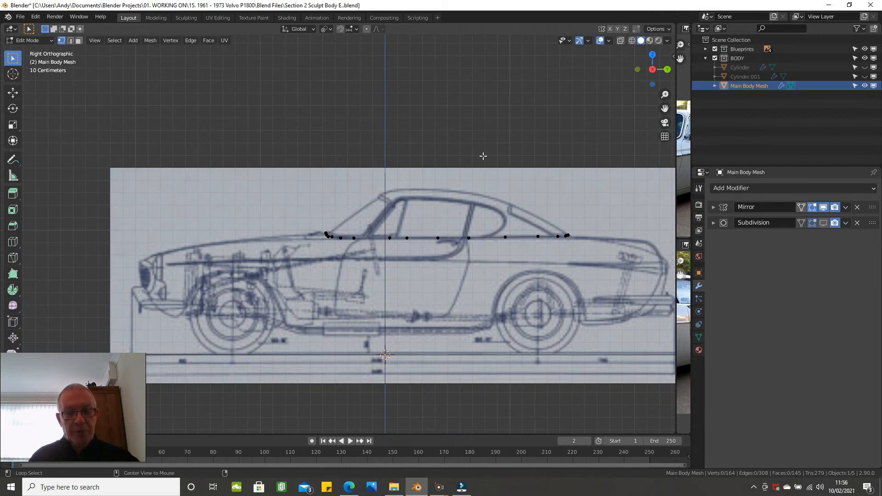
key(alt+h)
middle_drag(482, 155, 523, 193)
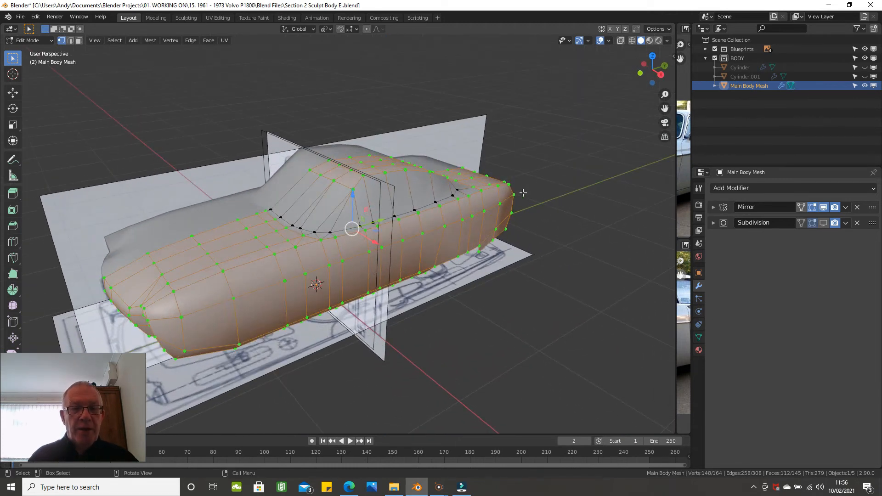
middle_drag(414, 193, 425, 206)
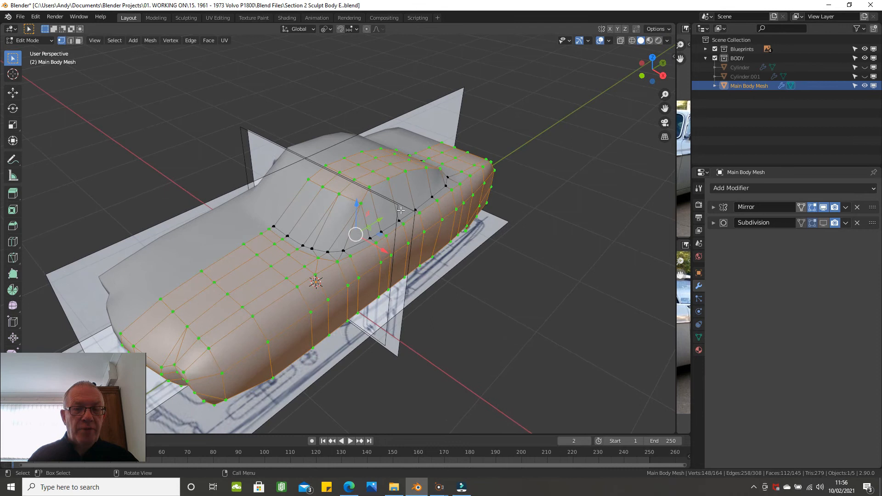
scroll(401, 210, up, 2)
click(509, 303)
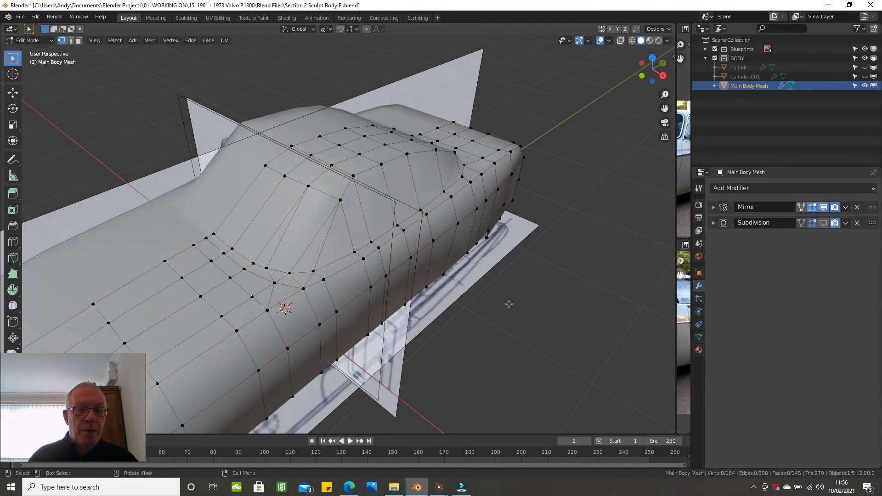
Step: Dissolve the edge between the two bonnet vertices just ahead of the windscreen's lower corner
middle_drag(302, 262, 269, 284)
click(264, 288)
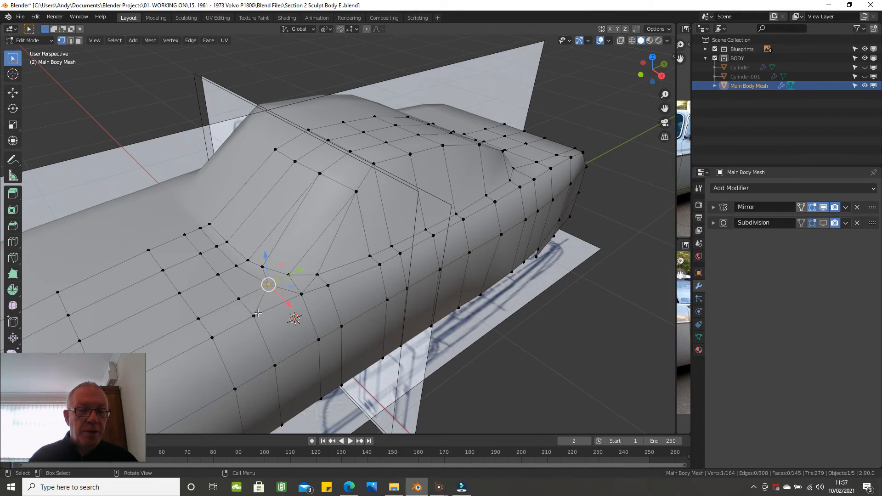
shift+click(257, 314)
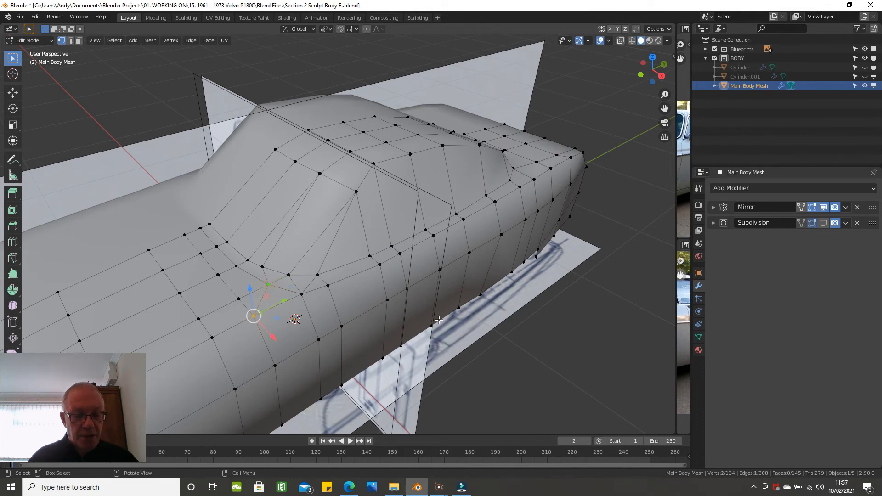
key(x)
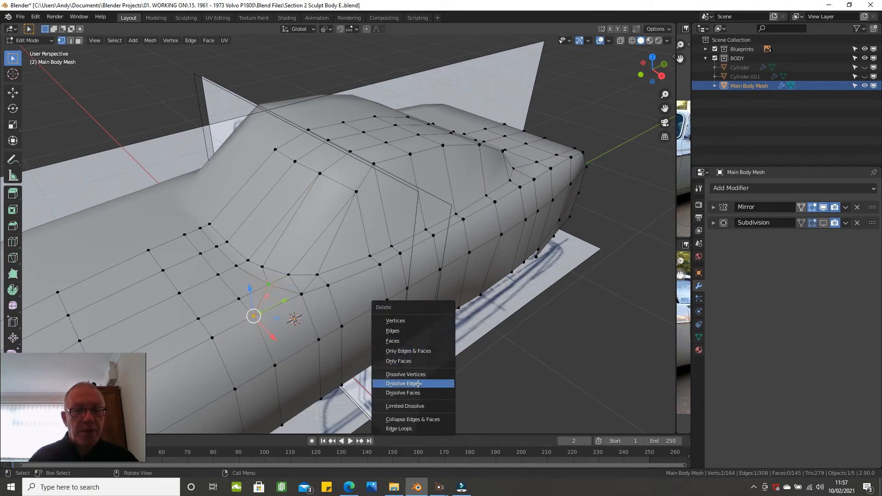
click(418, 383)
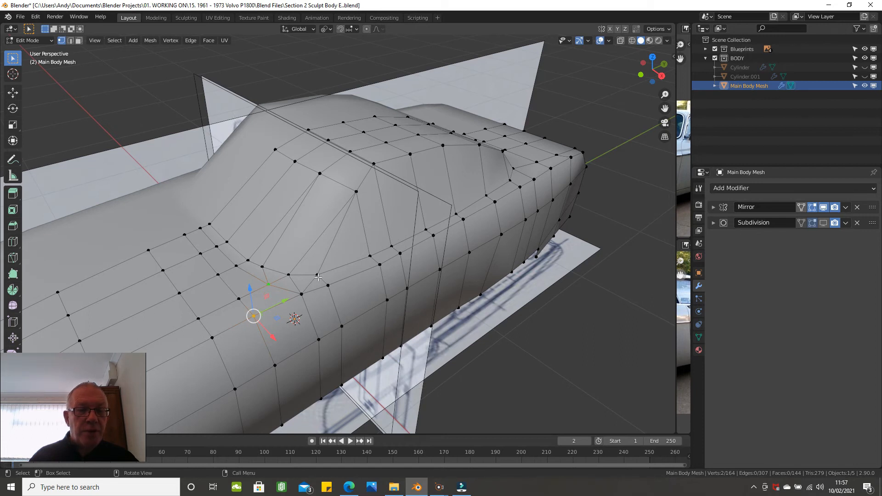
Step: Dissolve the edge joining the cabin-loop vertex at the windscreen corner to the vertex ahead of it on the surrounding loop
click(318, 276)
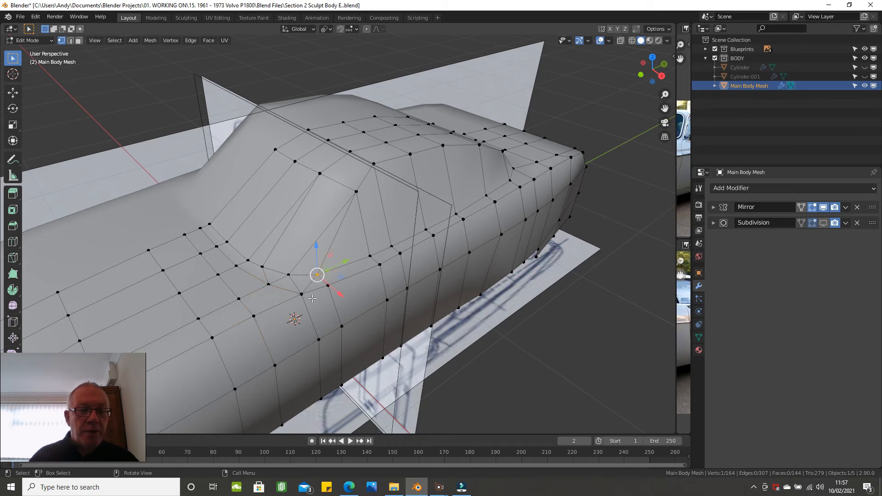
mouse_move(312, 299)
middle_down()
mouse_move(270, 297)
mouse_move(305, 293)
middle_up()
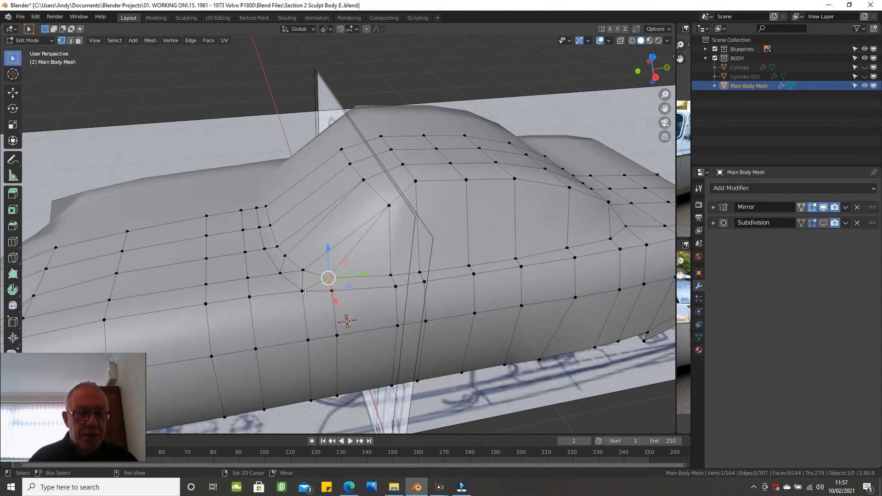
key(ctrl+z)
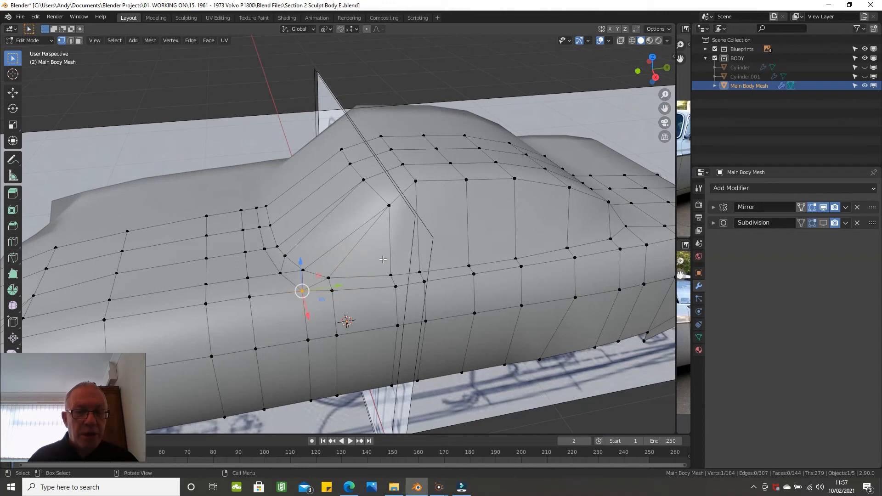
key(ctrl+shift+z)
key(x)
click(394, 261)
mouse_move(393, 260)
middle_down()
mouse_move(383, 246)
mouse_move(420, 260)
mouse_move(396, 274)
middle_up()
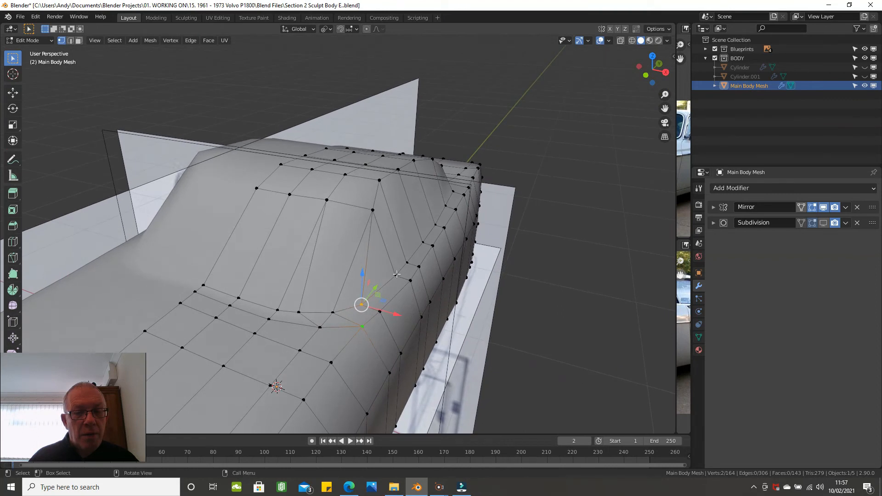
click(329, 324)
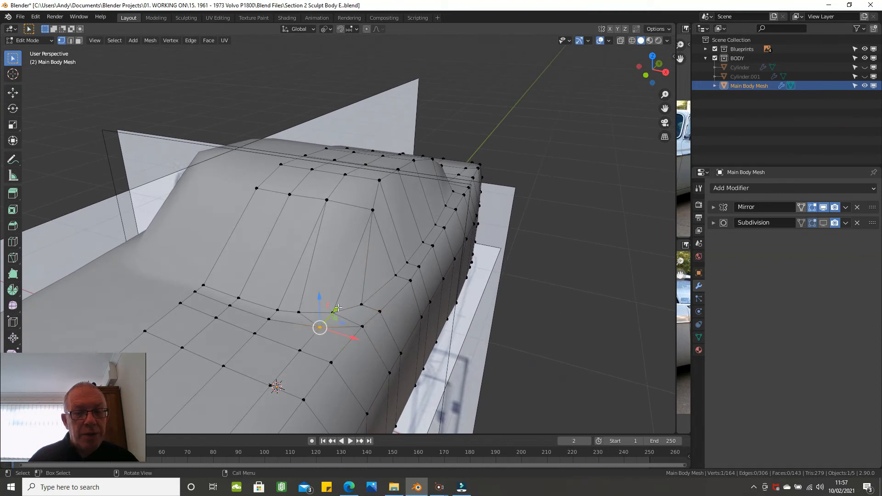
middle_drag(344, 303, 315, 309)
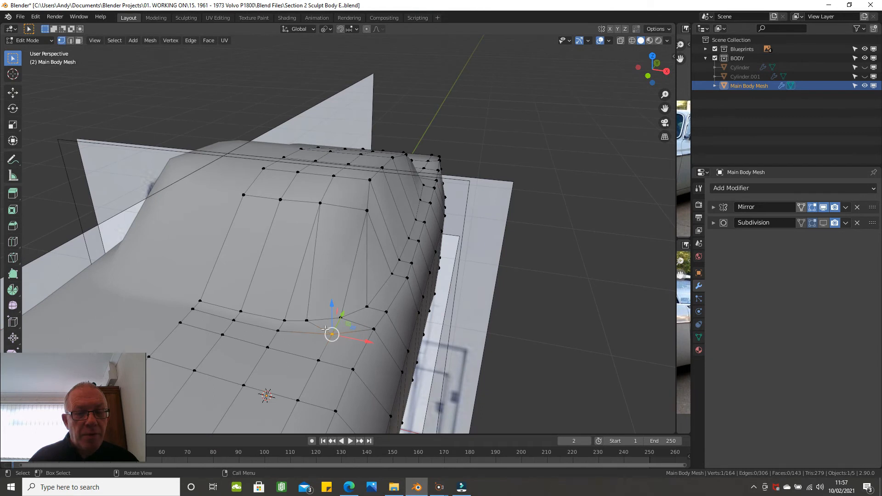
scroll(328, 317, down, 2)
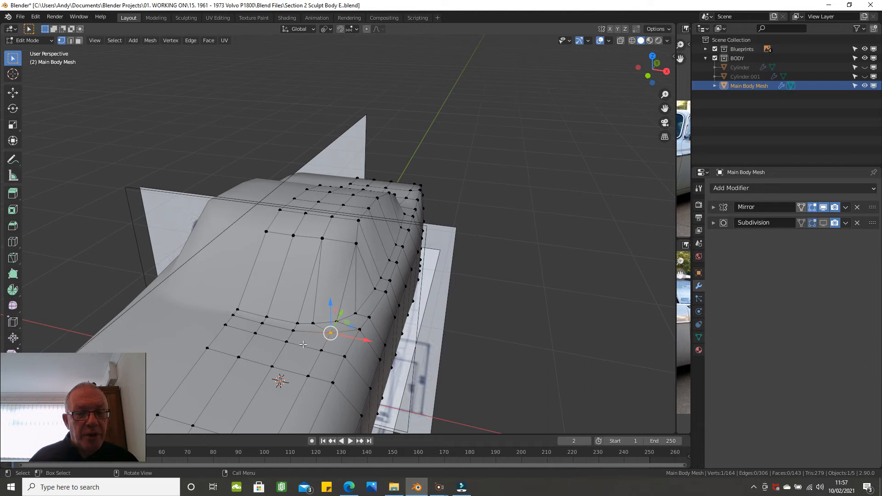
middle_drag(294, 351, 281, 282)
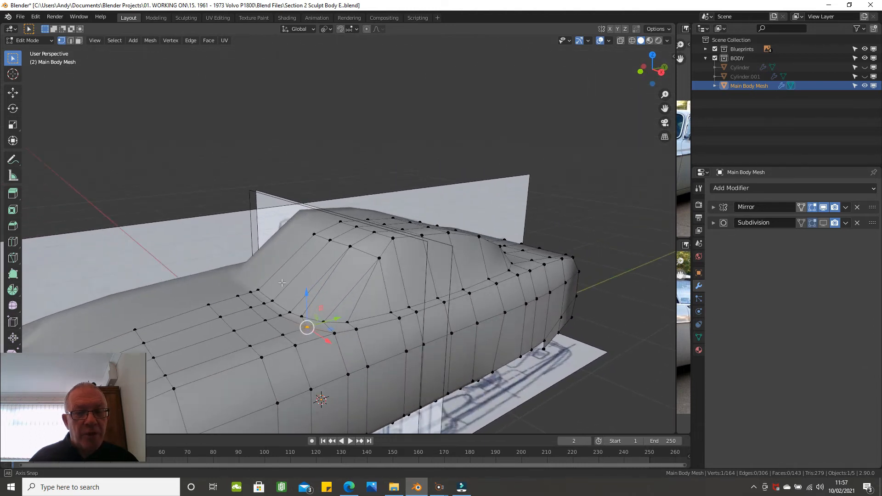
middle_drag(351, 266, 563, 267)
Step: Clear the selection and display the front of the body mesh as wireframe over the side blueprint in the right orthographic view
key(alt+a)
key(KP_3)
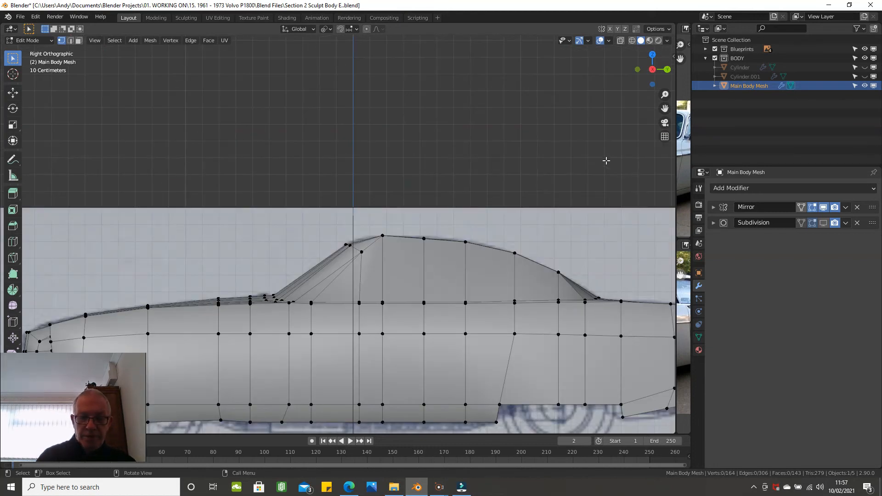
shift+middle_drag(328, 224, 392, 112)
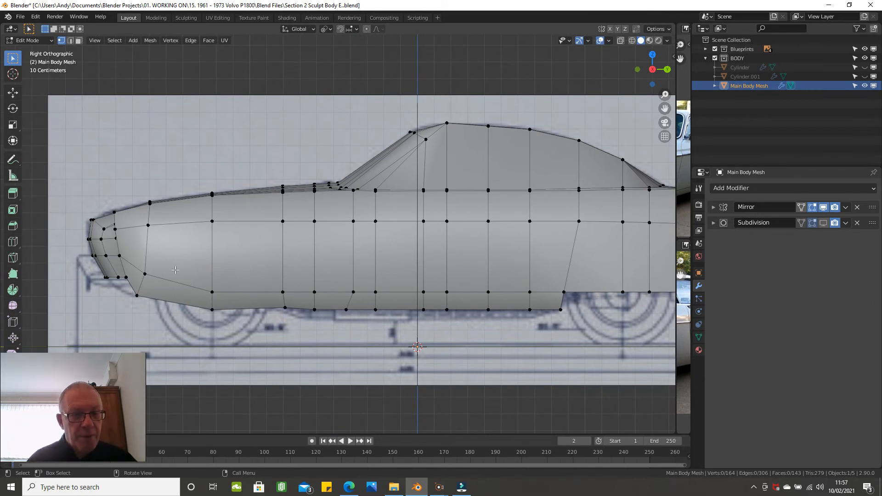
key(z)
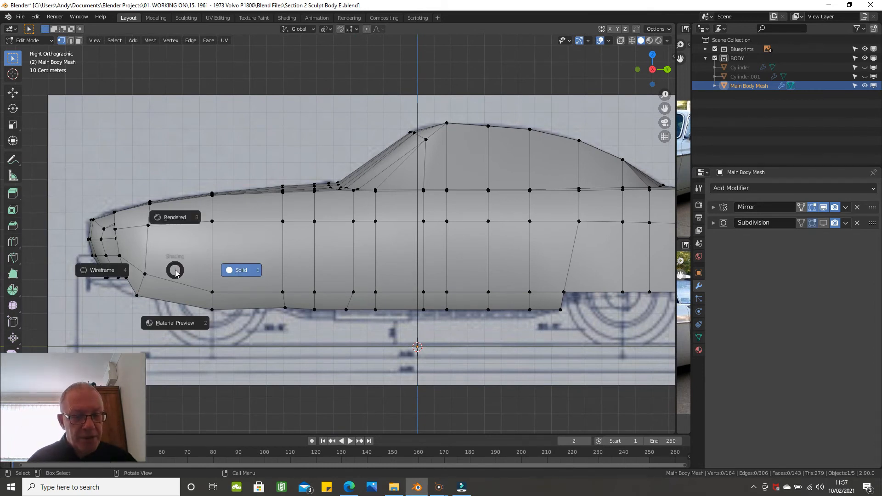
click(111, 271)
scroll(173, 260, up, 1)
shift+middle_drag(145, 288, 188, 272)
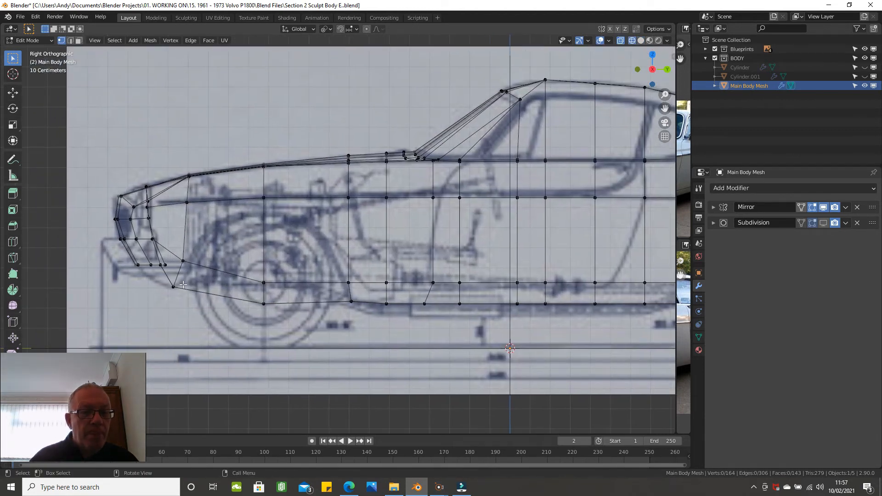
Step: Knife-cut the front wheel arch outline from the lower front body vertex over the wheel to the lower vertex just behind it
key(k)
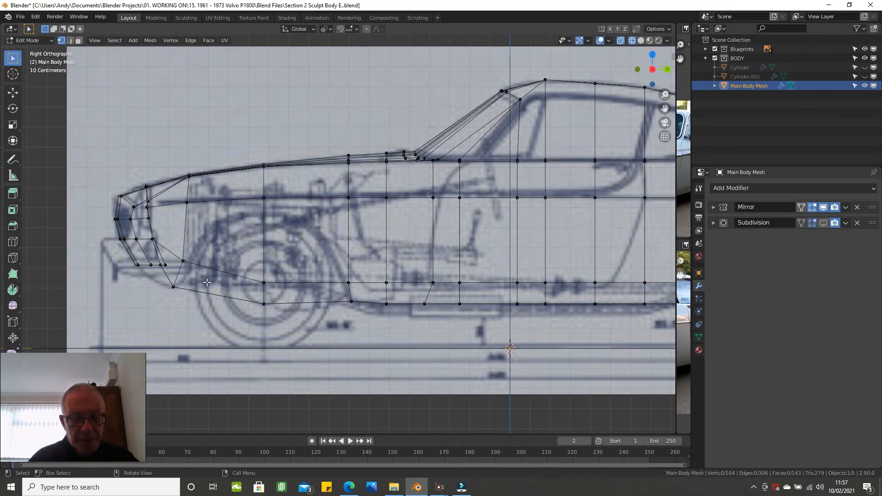
click(173, 286)
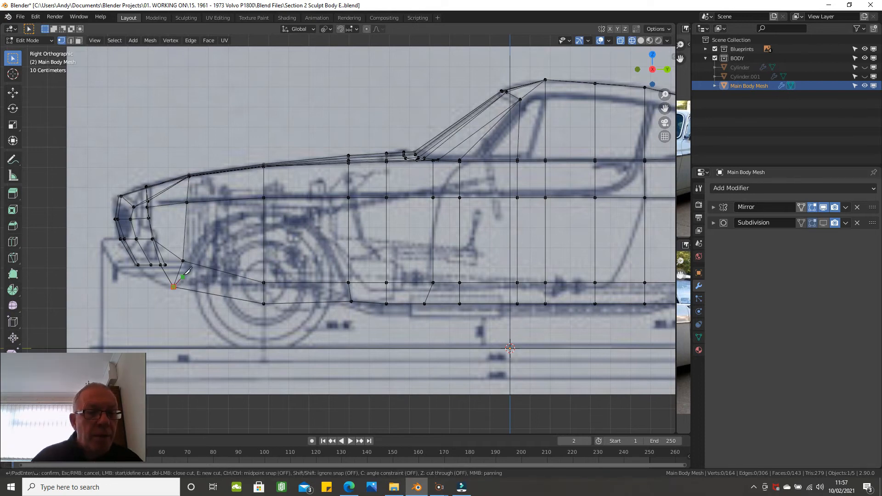
click(190, 262)
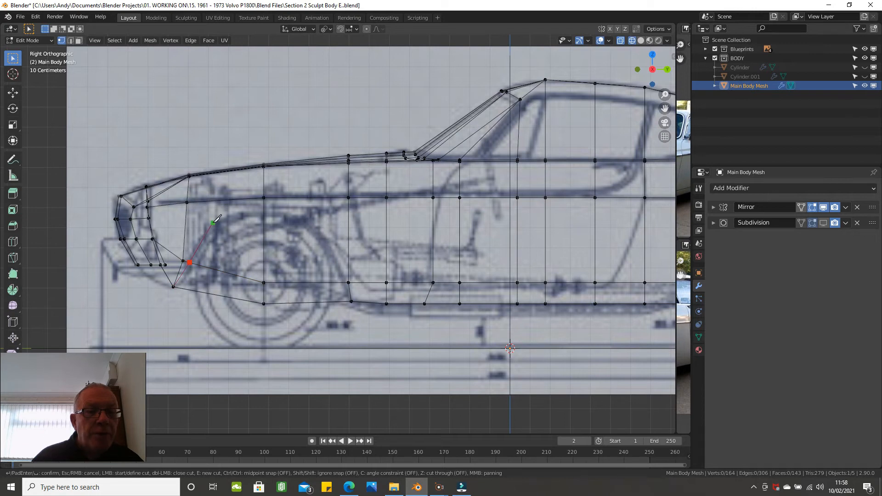
click(213, 225)
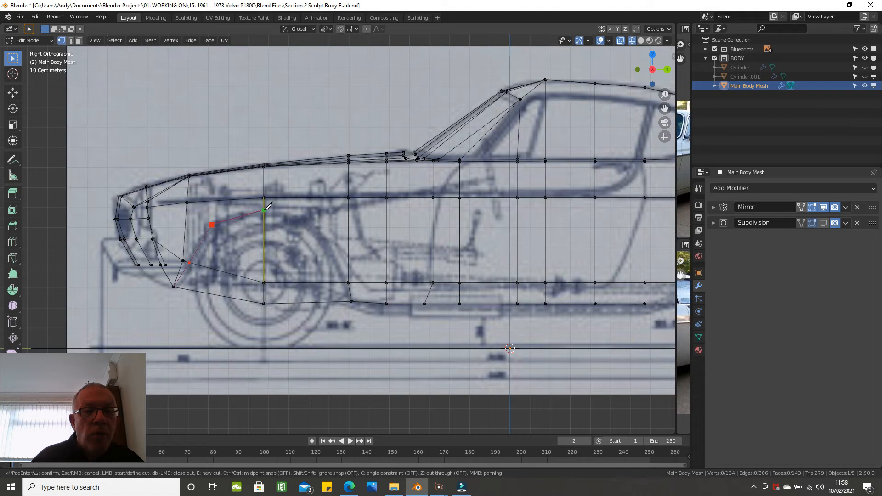
click(264, 210)
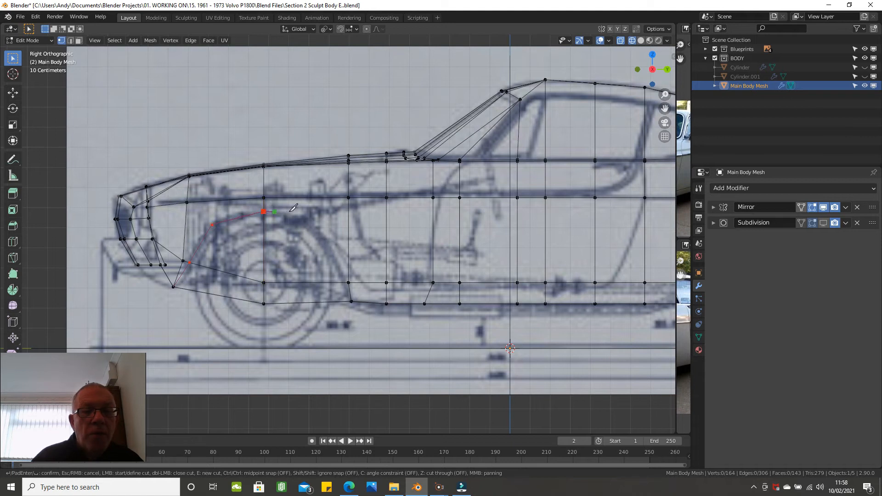
click(313, 225)
click(349, 282)
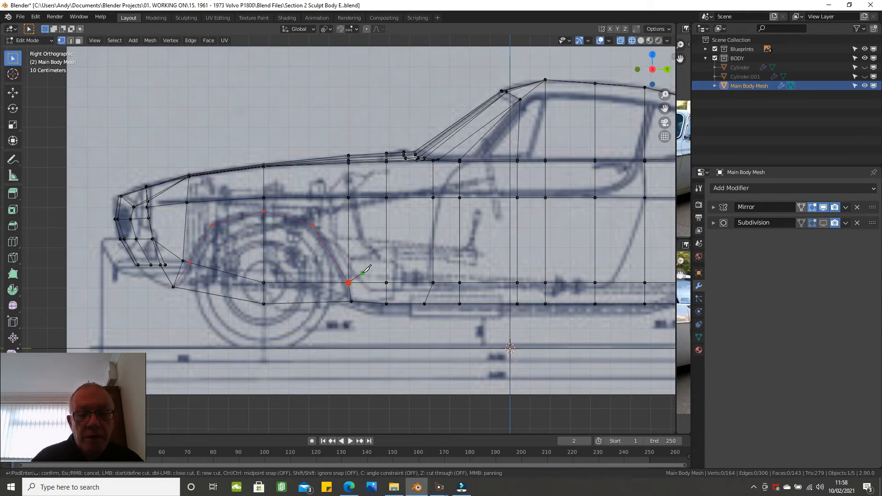
key(Return)
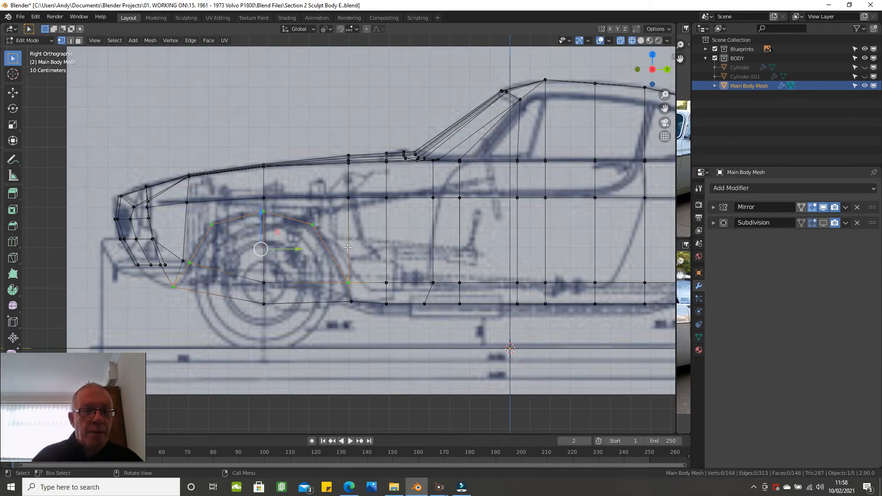
Step: Dissolve the two intermediate arch vertices on either side of the arch's top vertex
scroll(312, 247, up, 1)
scroll(274, 243, up, 1)
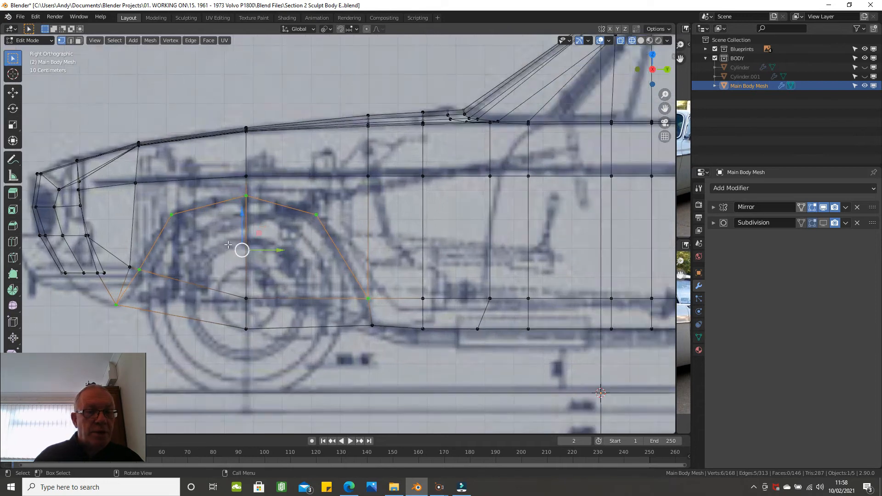
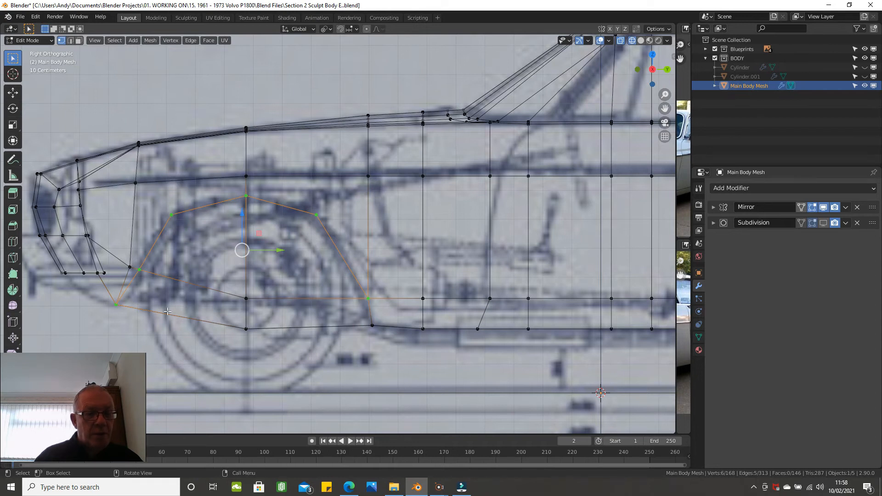
key(ctrl+r)
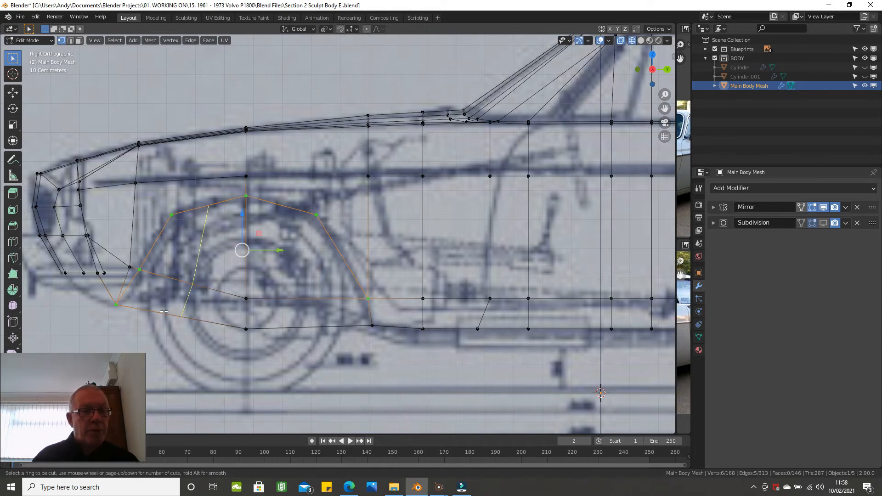
key(Escape)
click(169, 215)
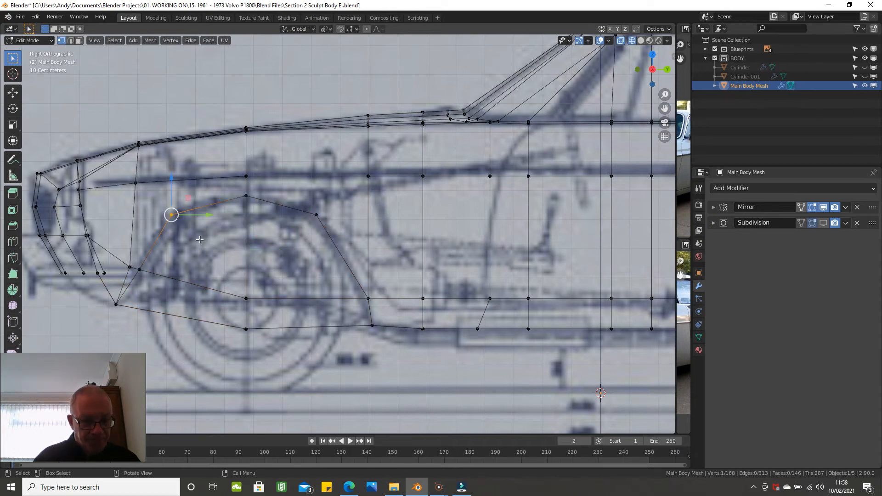
key(x)
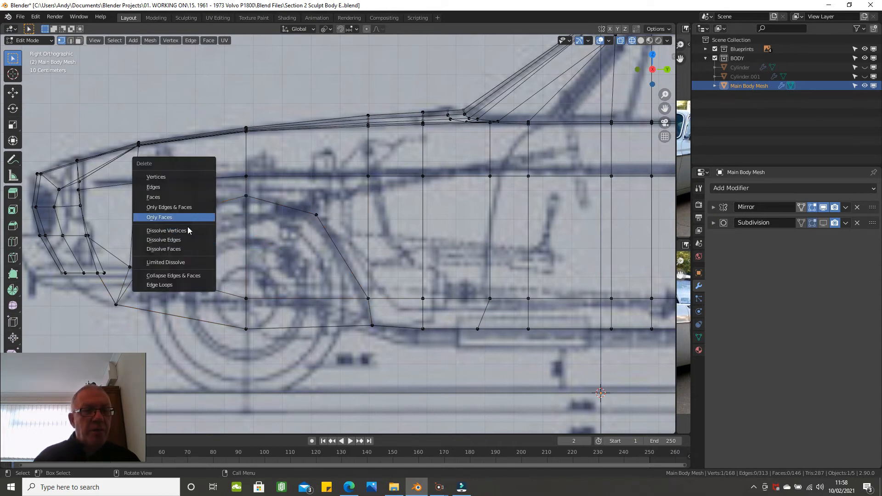
click(187, 229)
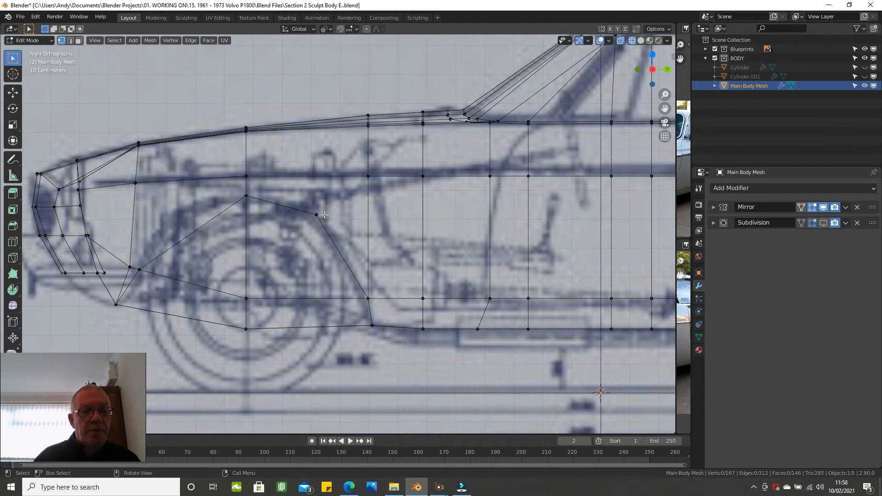
click(324, 215)
key(x)
click(324, 214)
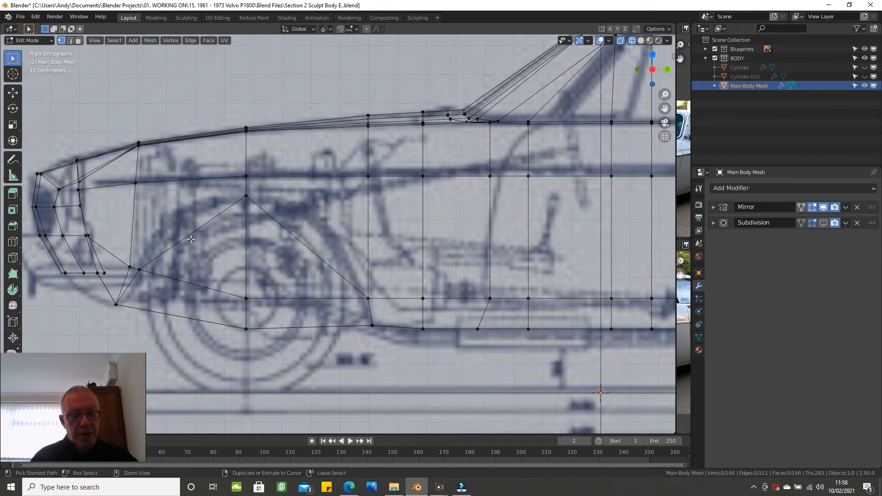
Step: Add a vertical edge loop on the front wing midway between nose and wheel centre, and raise the waistline vertex ahead of it slightly
key(ctrl+r)
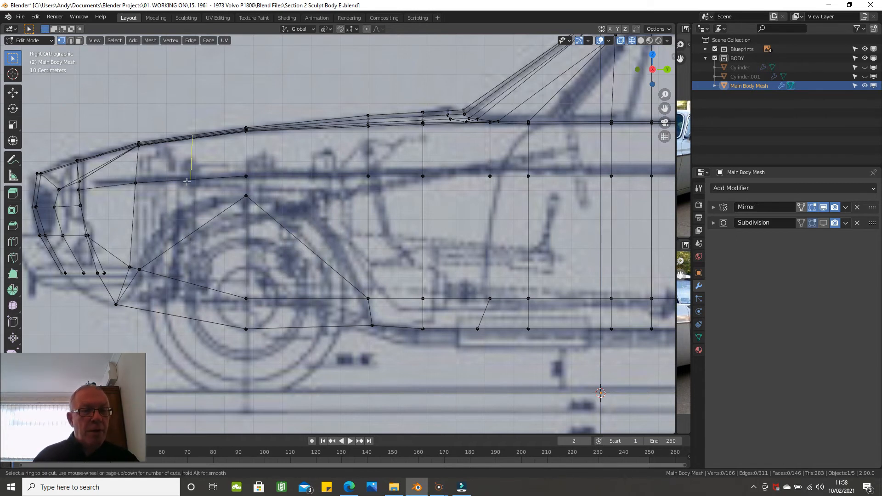
click(187, 181)
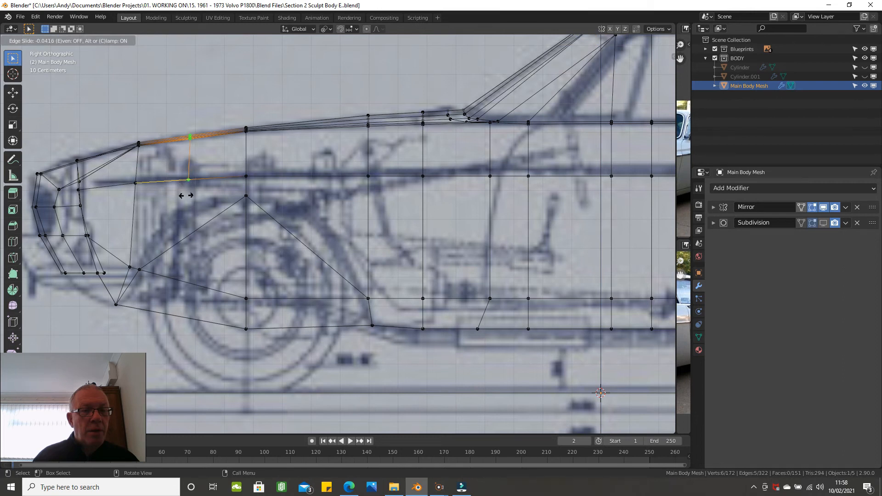
click(188, 182)
scroll(183, 157, up, 2)
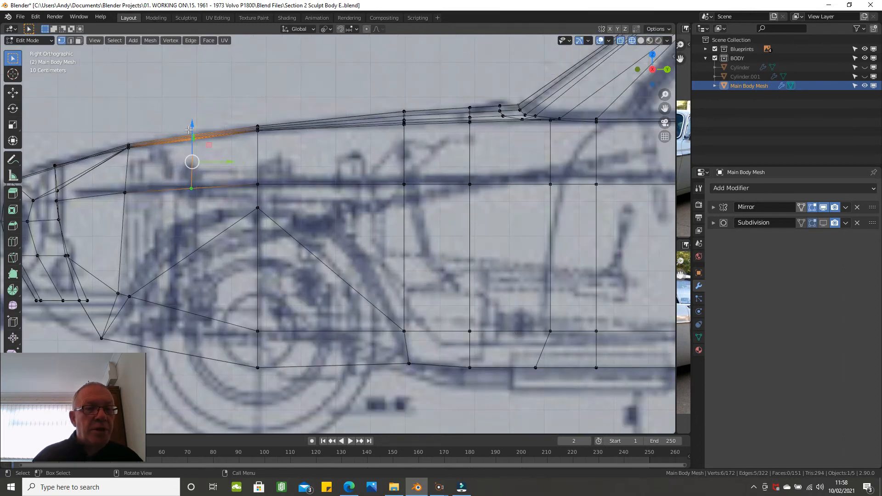
scroll(178, 180, down, 2)
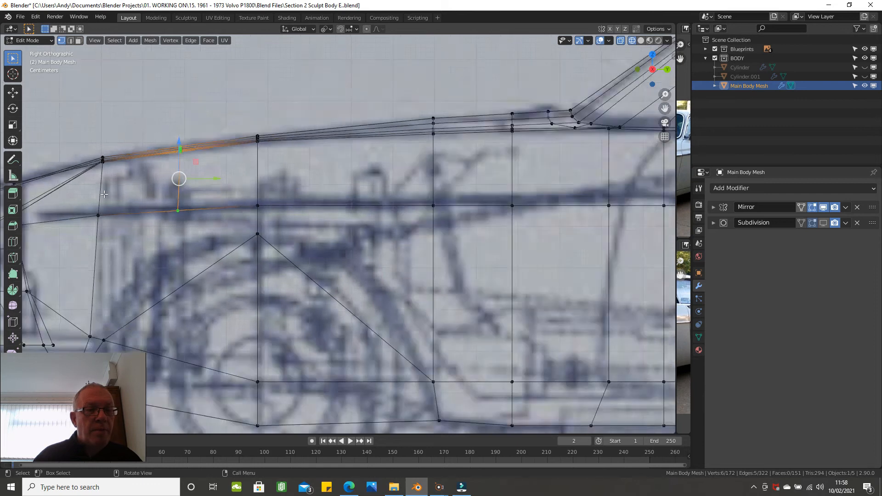
click(98, 211)
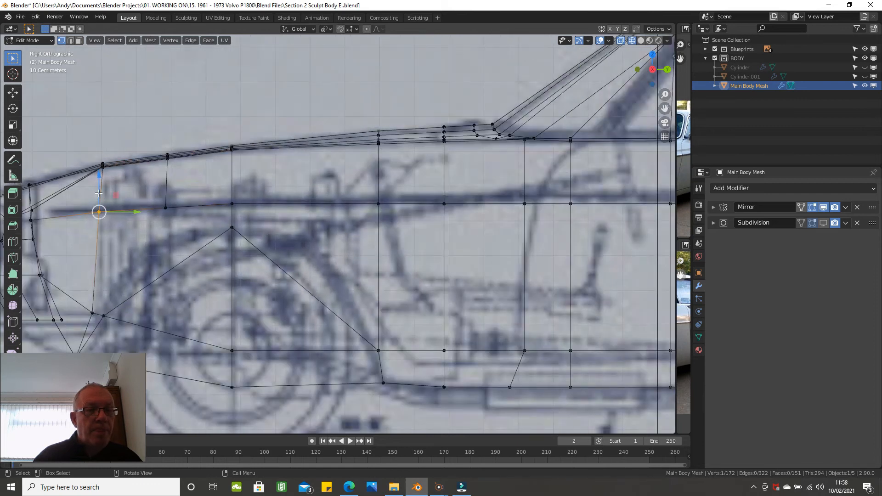
Step: Scale the new front loop slightly upward along Z about its waistline vertex to match the blueprint's bonnet line
click(164, 205)
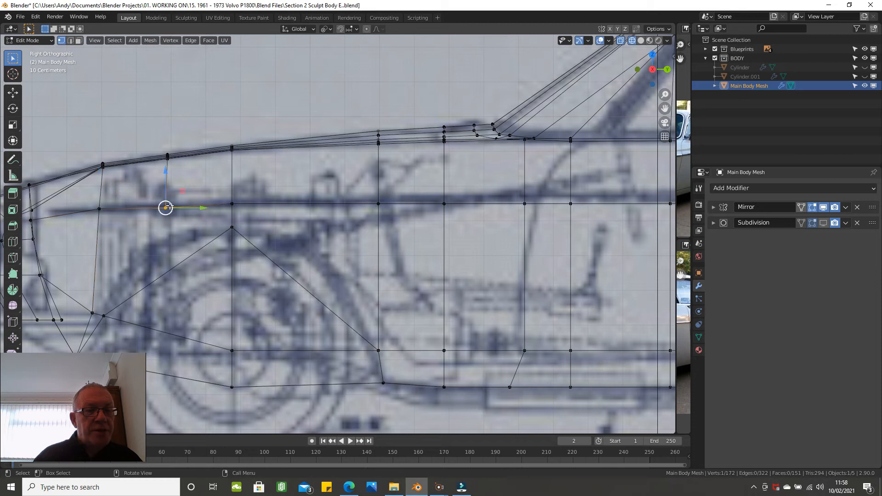
click(166, 133)
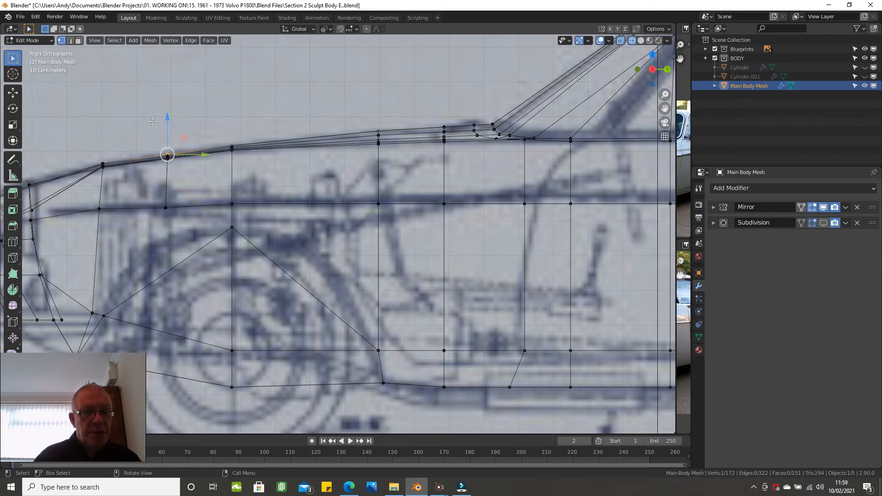
drag(150, 118, 175, 206)
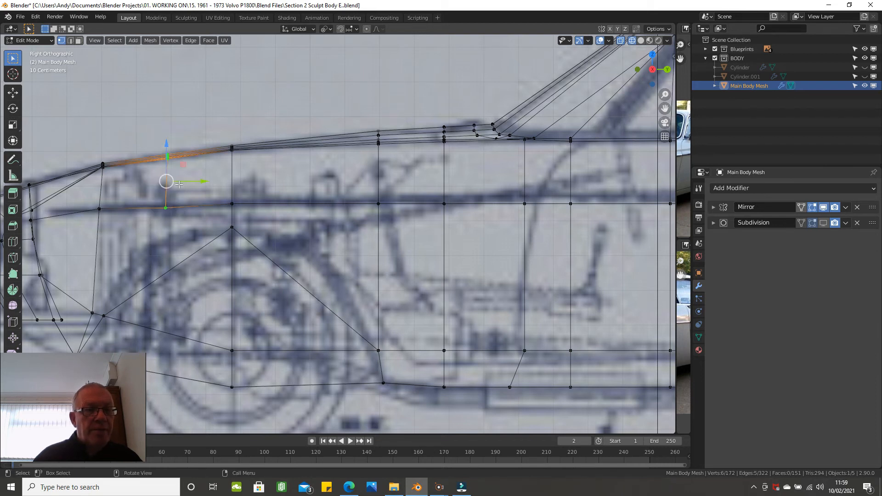
shift+click(166, 207)
shift+click(166, 207)
scroll(181, 138, up, 1)
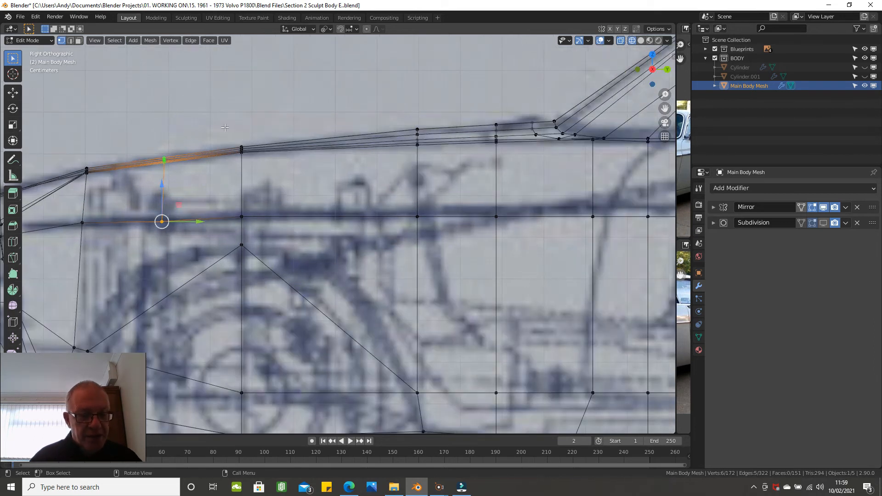
key(s)
key(z)
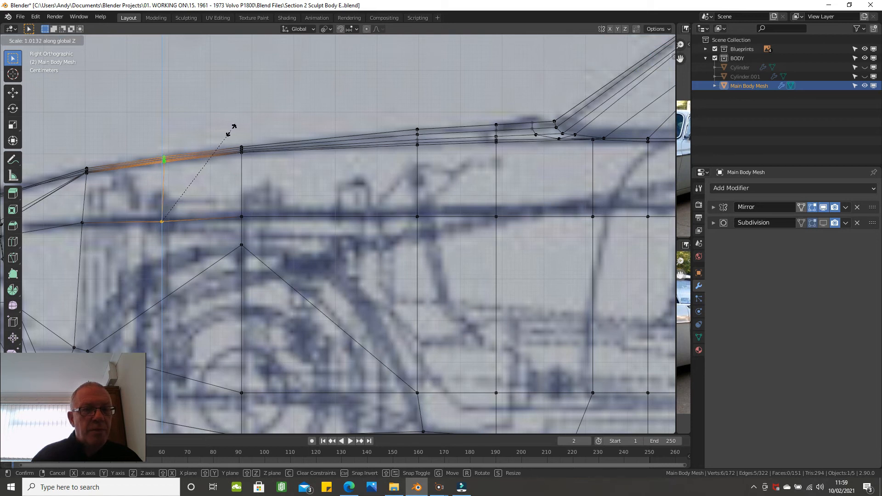
click(257, 158)
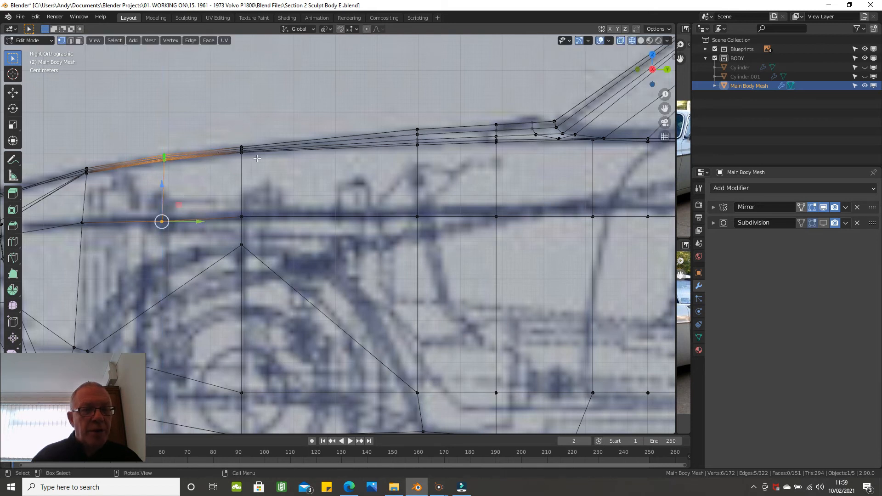
Step: Clear the selection and add a centred vertical edge loop between the wheel-centre edge and the next edge behind it
scroll(313, 203, down, 1)
key(alt+a)
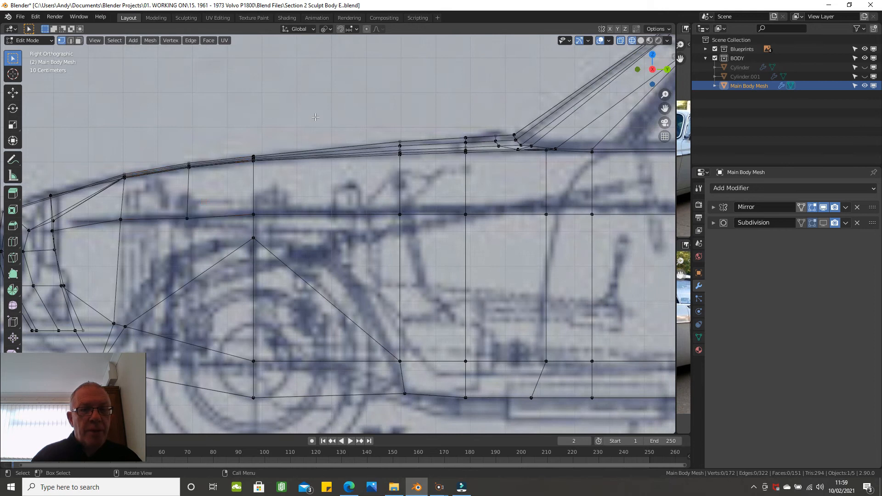
key(ctrl+r)
click(321, 213)
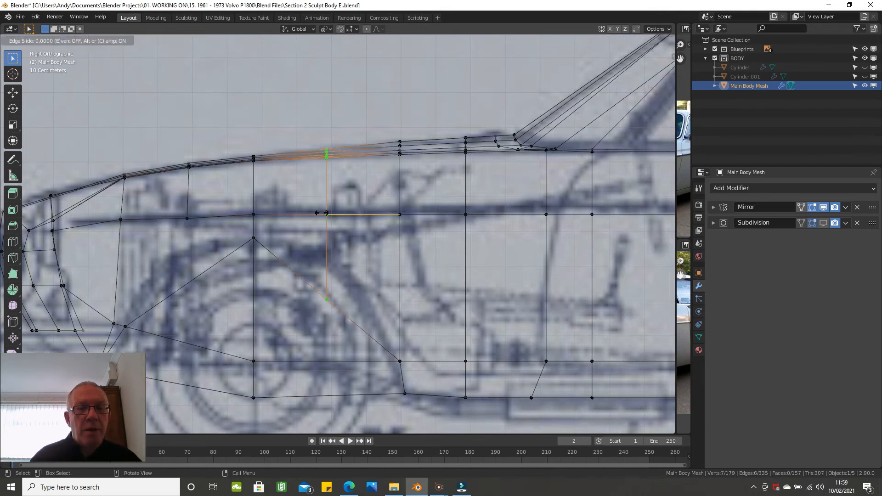
right_click(324, 213)
Step: Scale the loop behind the wheel centre by about 1.024 along Z about its waistline vertex to meet the blueprint's bonnet line
scroll(323, 169, up, 2)
scroll(324, 169, up, 1)
scroll(331, 188, down, 2)
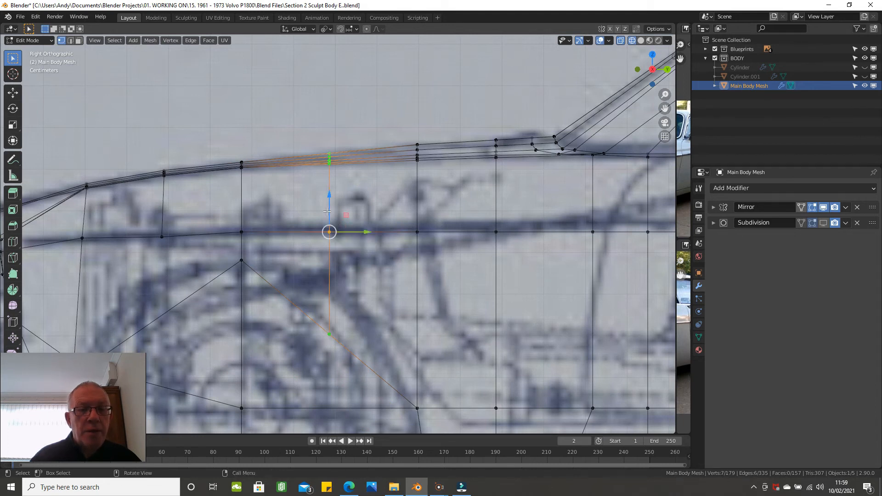
scroll(368, 119, up, 1)
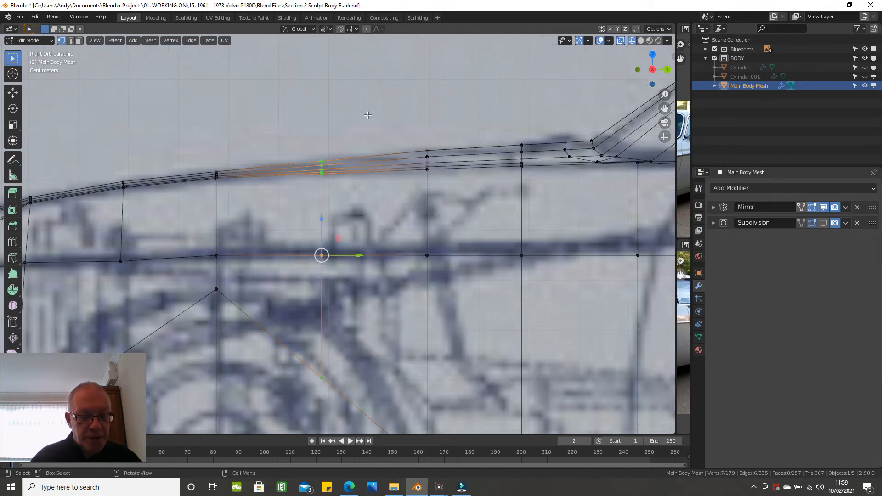
key(s)
key(z)
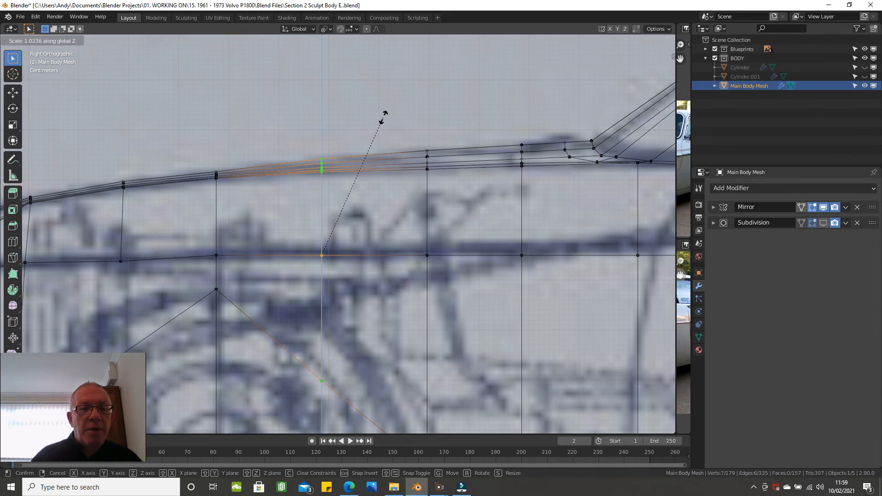
click(381, 117)
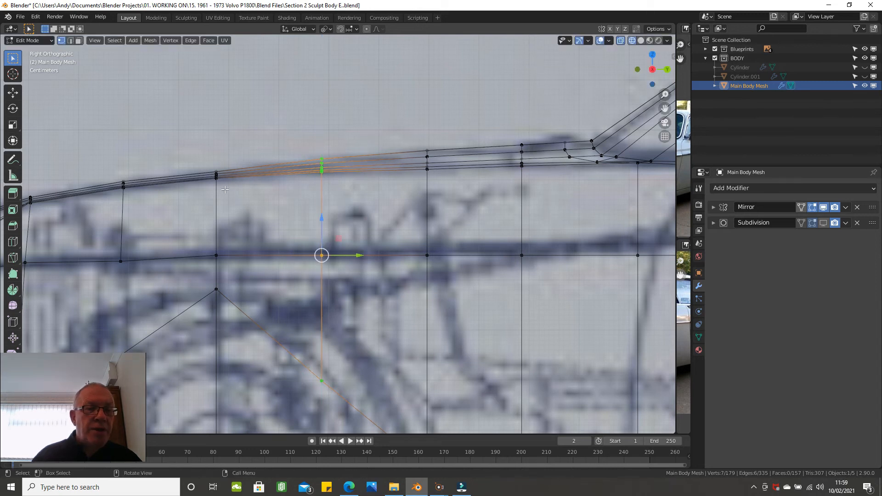
Step: Scale the wheel-centre edge's bonnet vertices by about 1.033 along Z about its waistline vertex to match the blueprint, and clear the selection
click(214, 253)
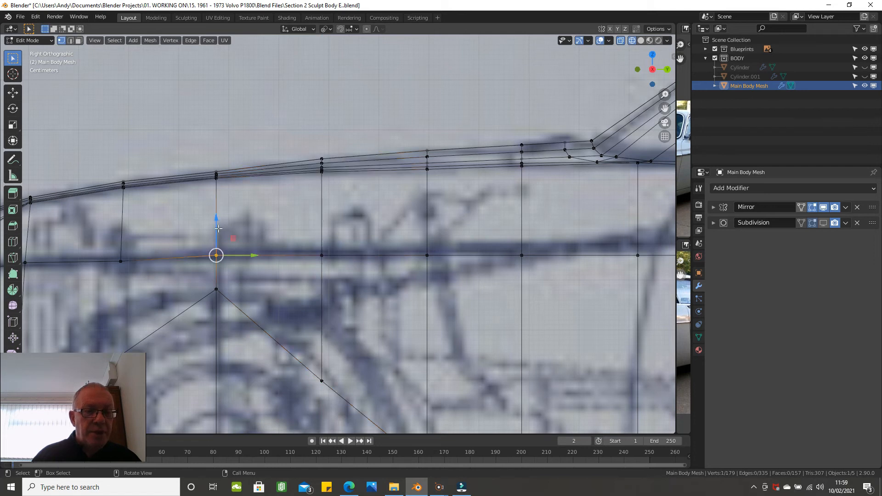
key(alt+a)
key(b)
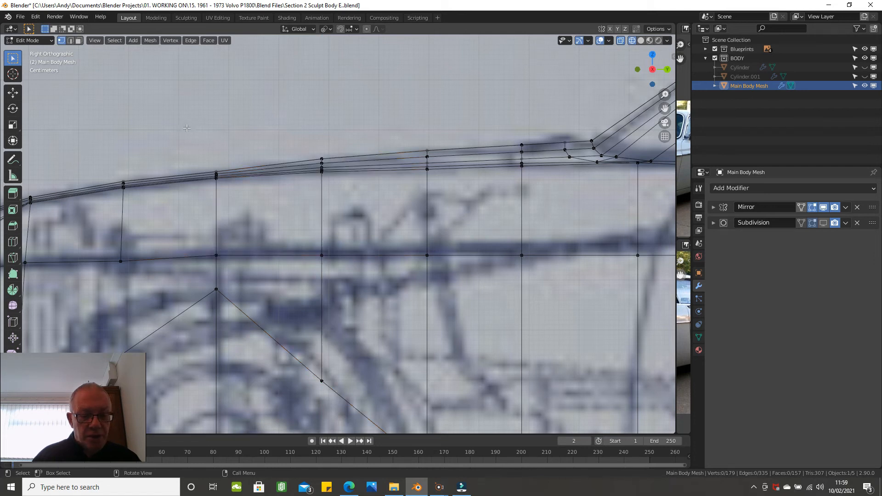
drag(192, 133, 236, 261)
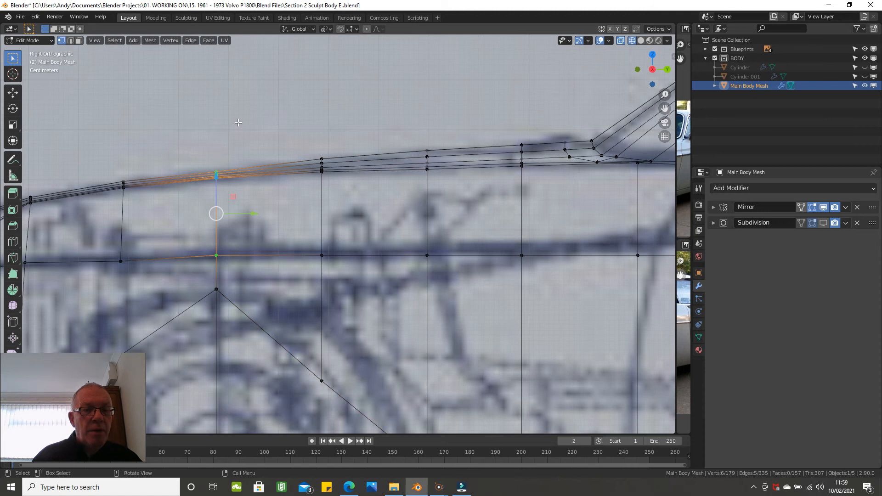
shift+click(216, 258)
shift+click(216, 257)
key(s)
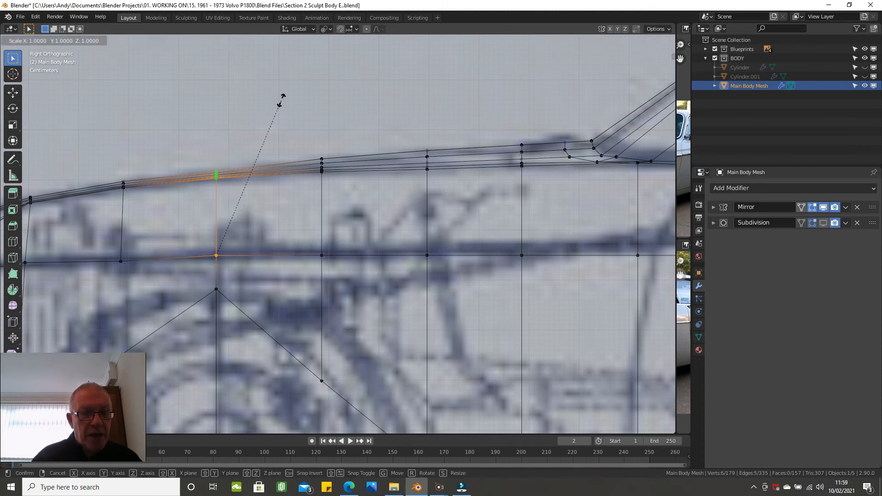
key(z)
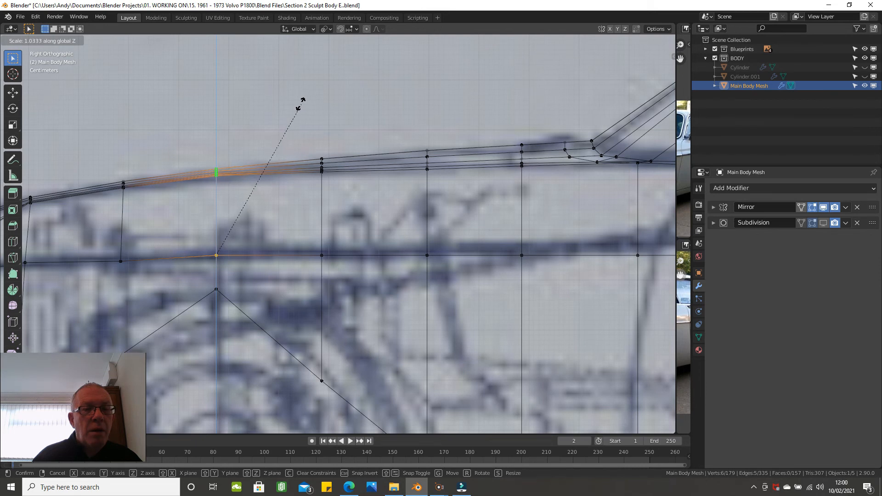
click(301, 102)
scroll(299, 102, down, 2)
click(298, 102)
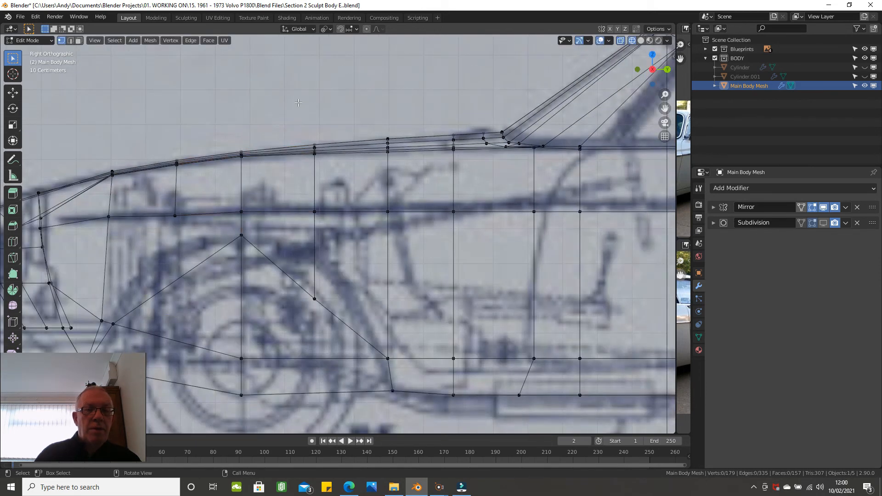
Step: Knife a vertical cut from the waistline vertex ahead of the wheel centre straight down to the body's lower edge
scroll(298, 102, down, 2)
scroll(262, 137, up, 3)
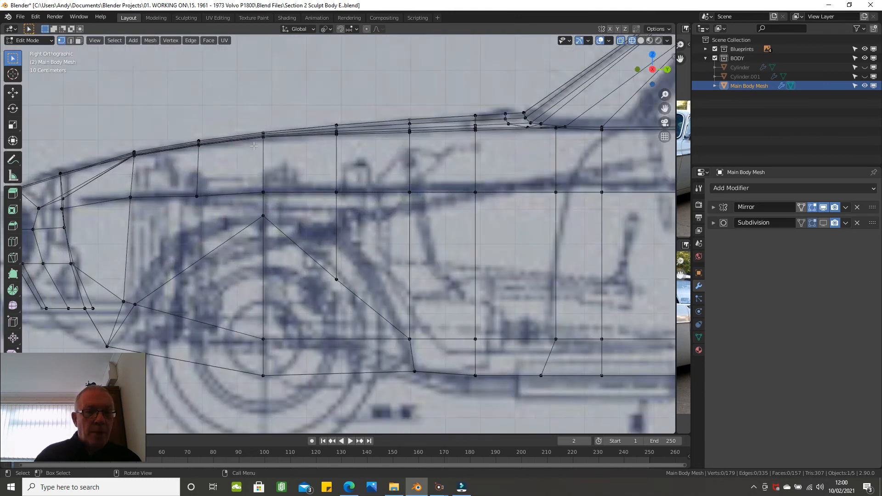
scroll(260, 139, down, 2)
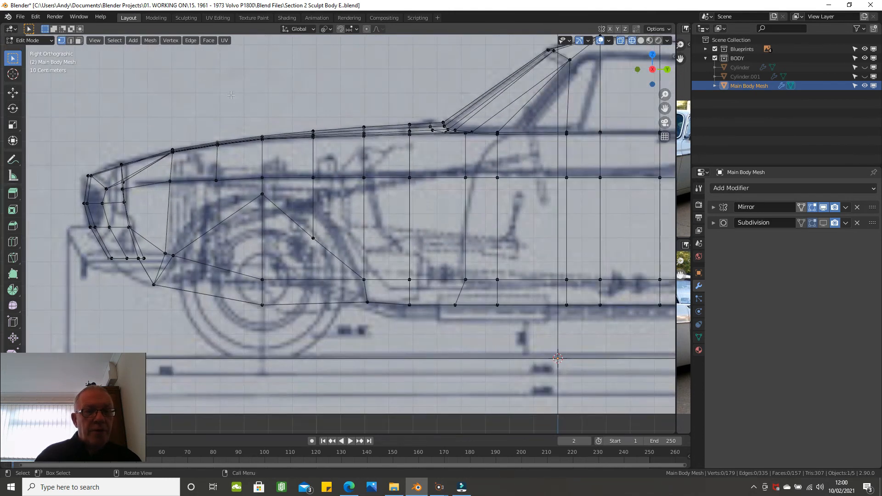
key(k)
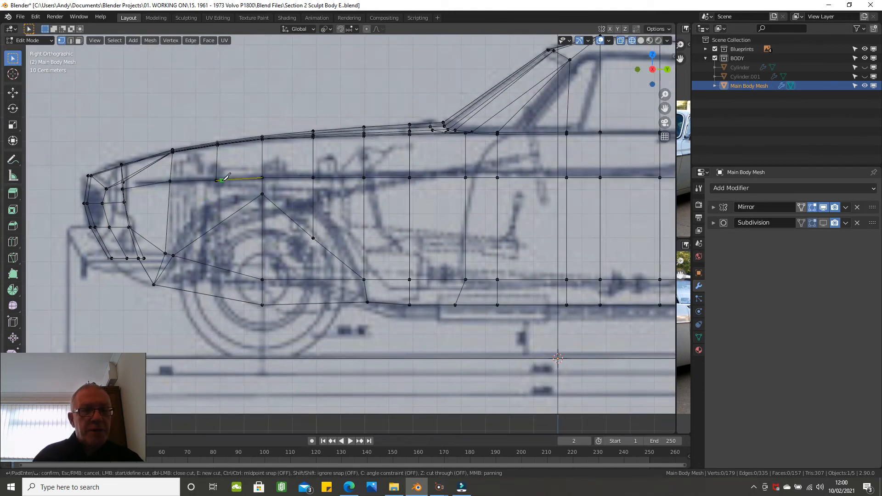
click(217, 180)
key(c)
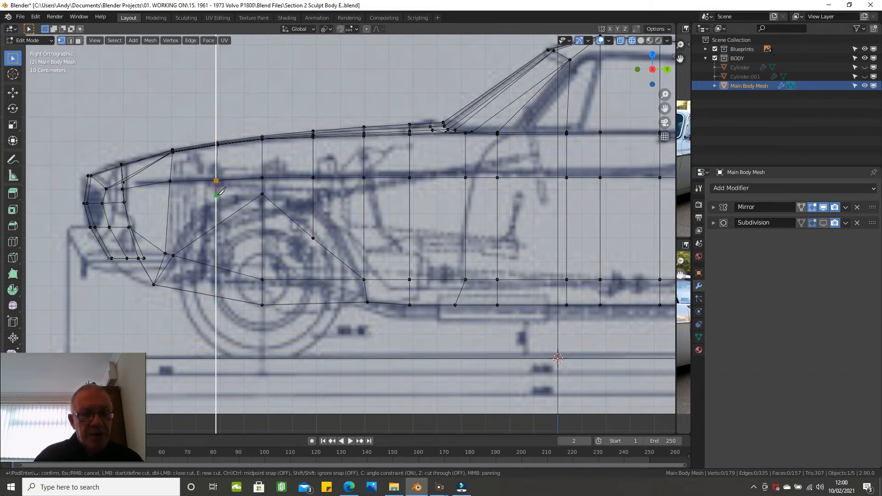
click(216, 295)
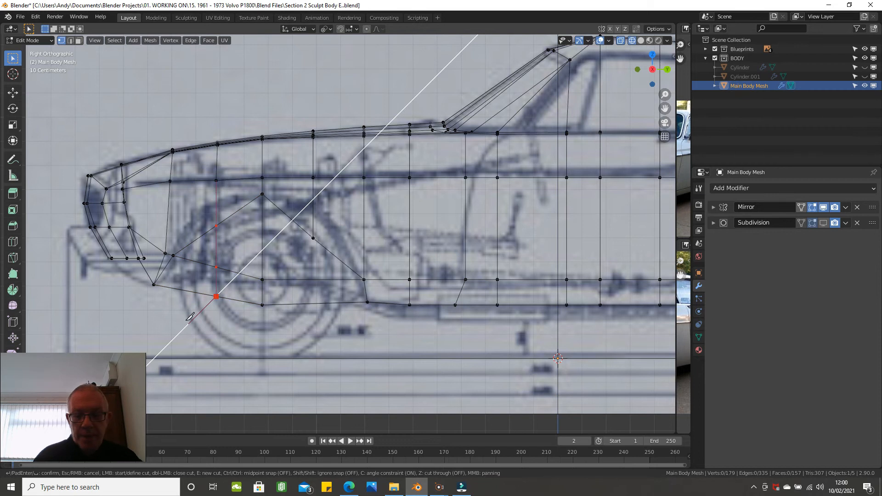
key(Return)
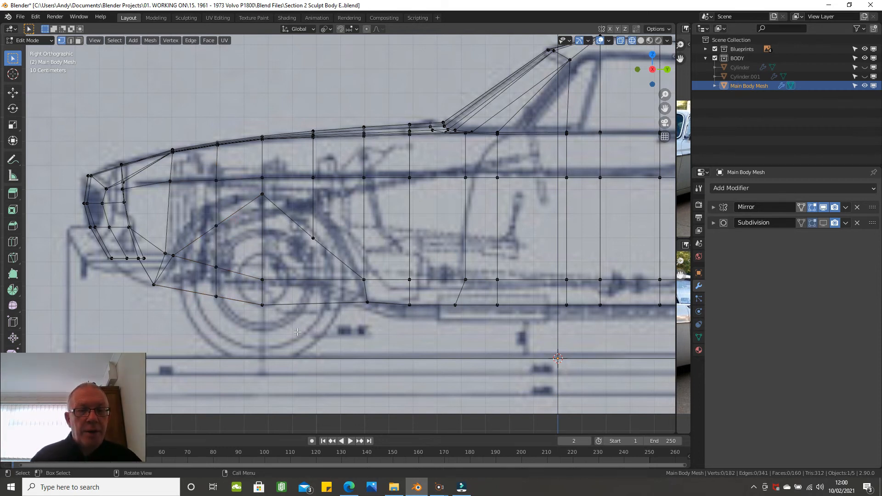
Step: Knife a vertical cut from the arch vertex behind the front wheel centre straight down to the body's lower edge
key(k)
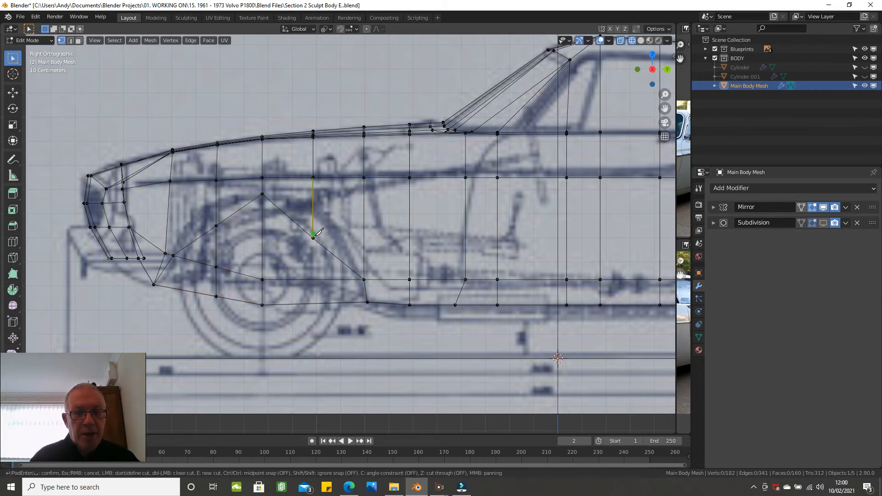
click(312, 237)
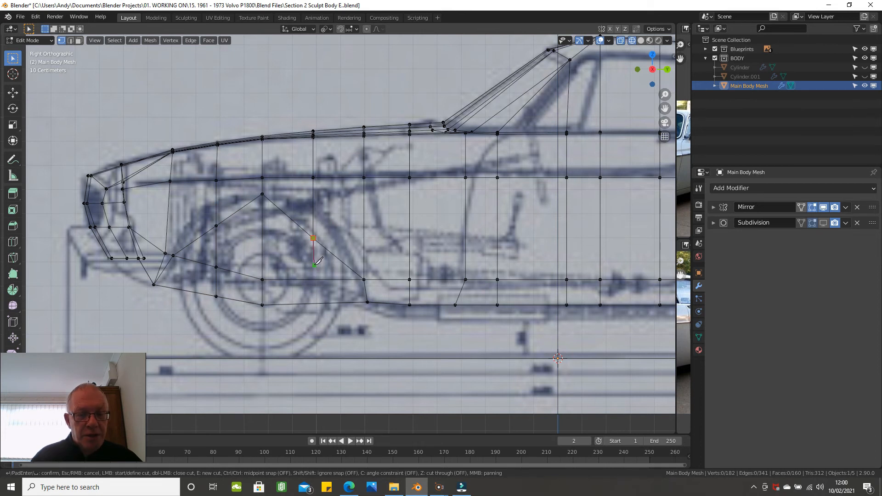
key(c)
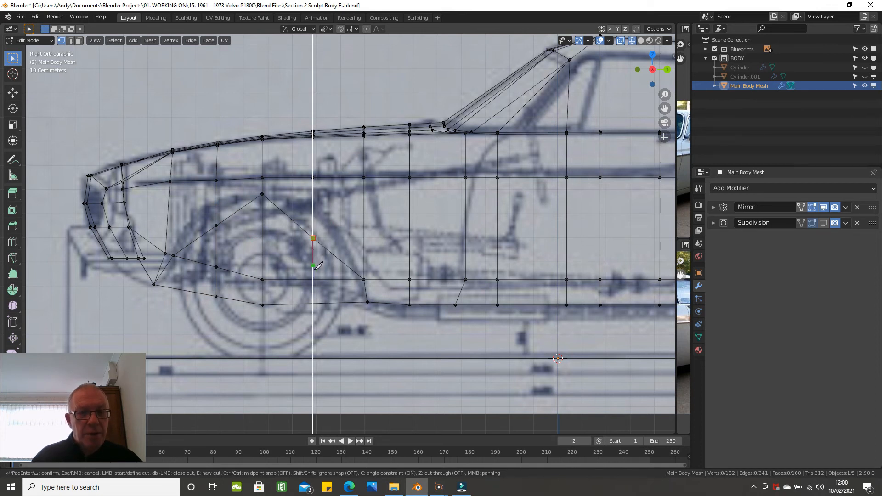
click(313, 304)
key(Return)
scroll(309, 262, up, 1)
scroll(301, 239, down, 1)
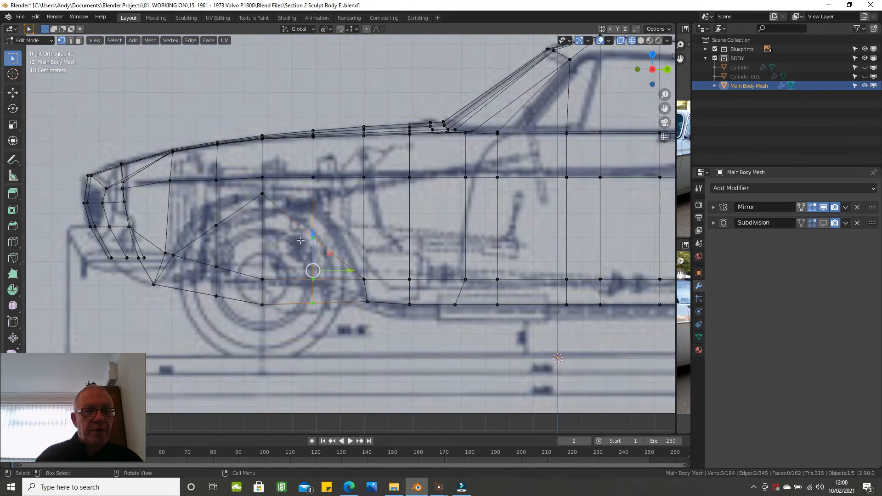
Step: Slide the arch vertices ahead of and behind the front wheel centre upward along their edges to follow the blueprint's wheel arch
click(216, 224)
key(shift+v)
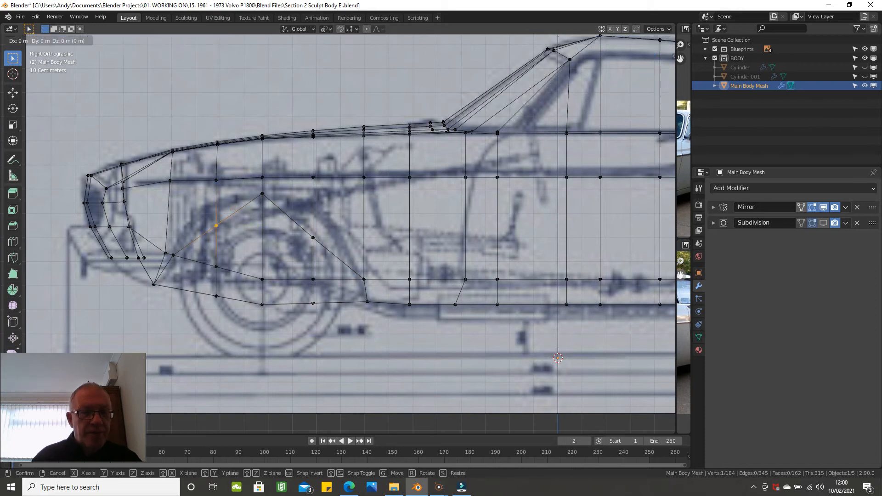
click(235, 150)
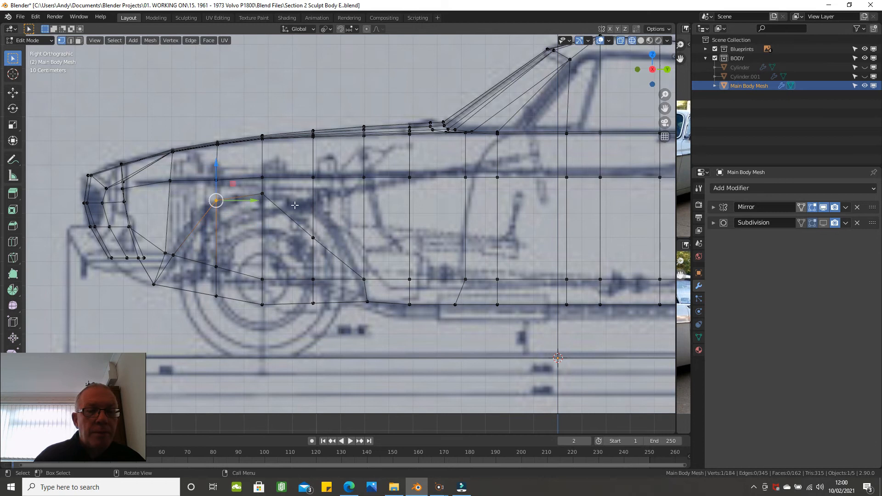
click(313, 238)
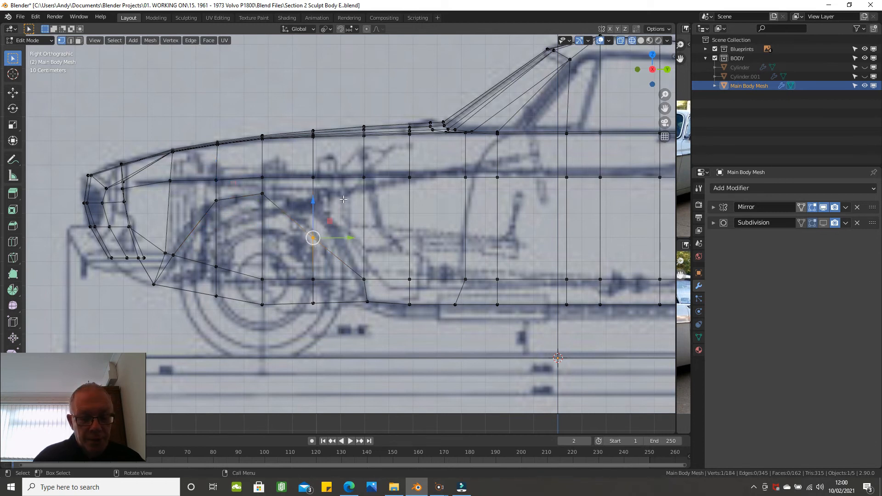
key(g)
key(g)
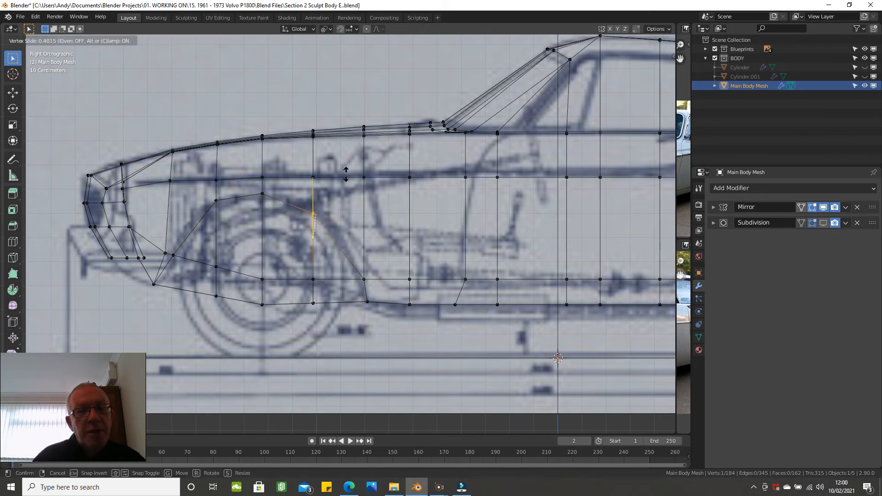
click(346, 166)
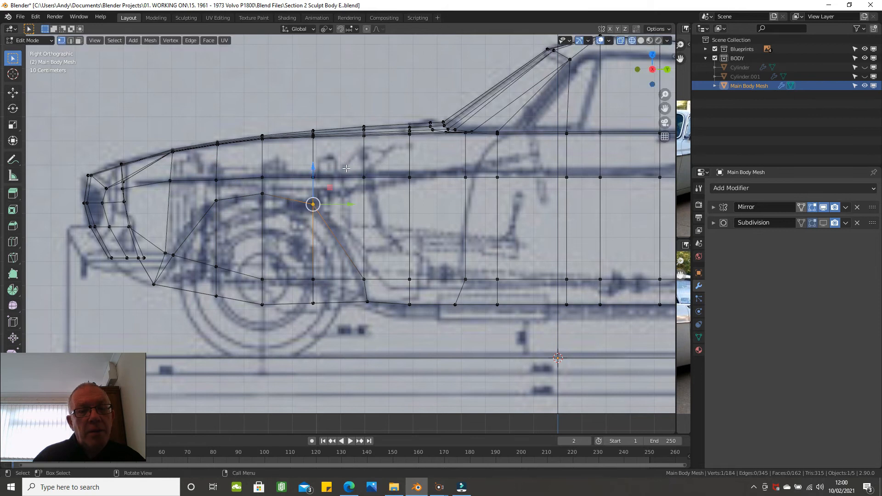
Step: Select the eight faces inside the front wheel arch in face mode and delete them as faces
click(79, 41)
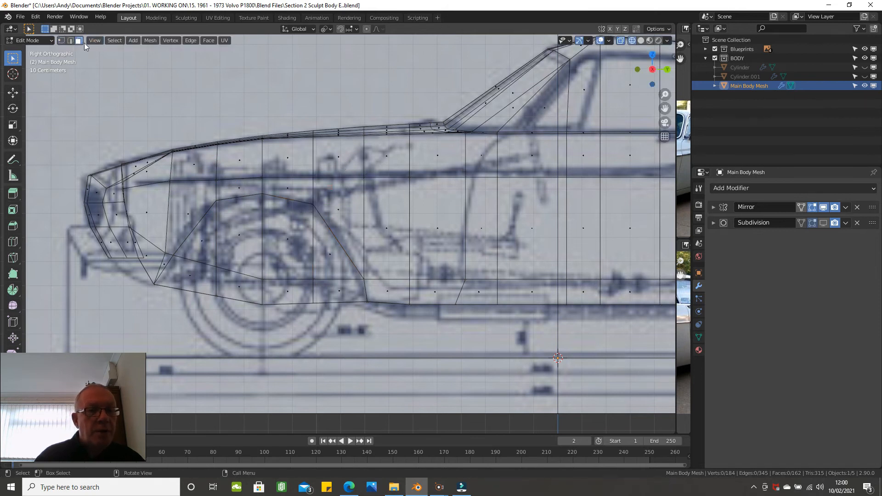
click(175, 276)
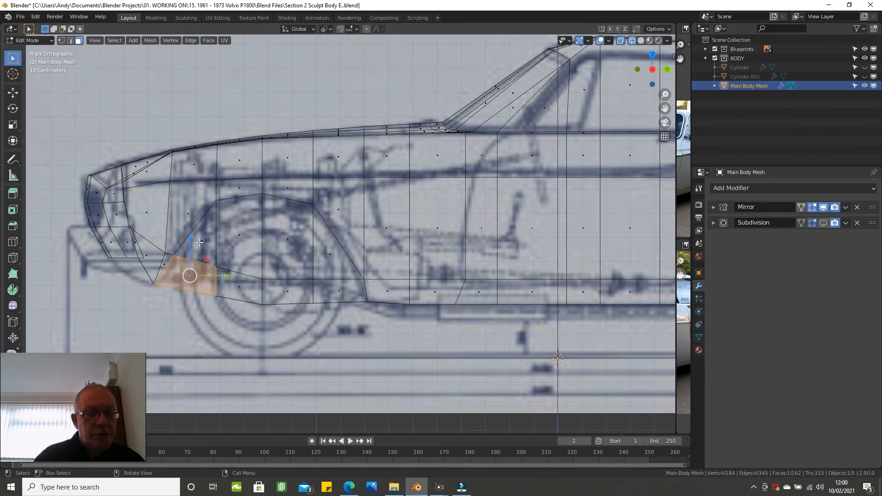
shift+click(199, 242)
shift+click(237, 233)
shift+click(240, 284)
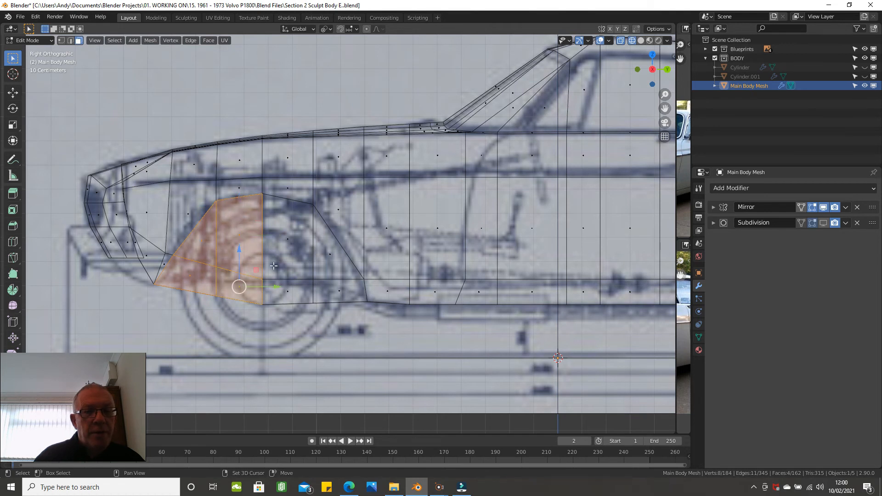
shift+click(290, 236)
shift+click(302, 289)
shift+click(333, 278)
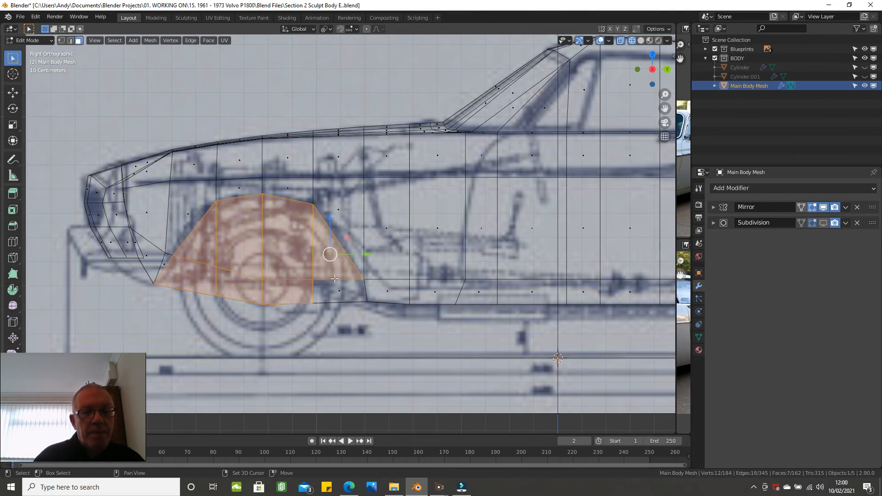
shift+click(334, 296)
key(x)
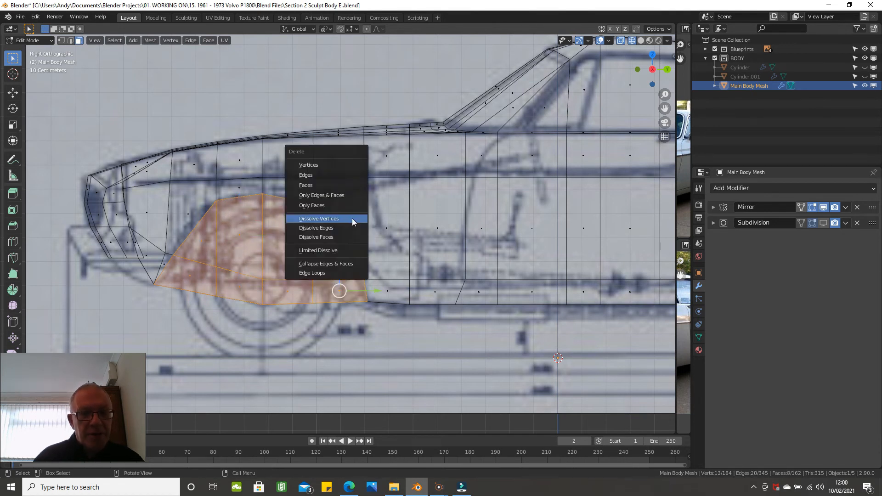
click(345, 186)
scroll(345, 190, down, 3)
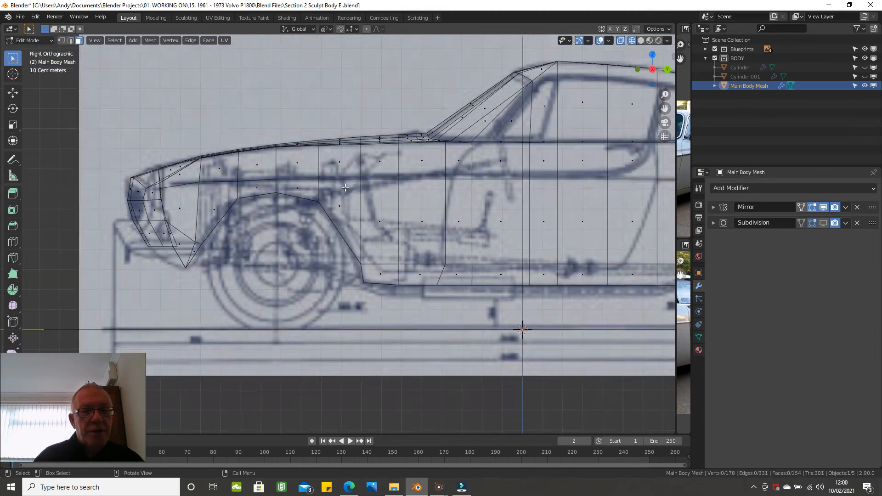
Step: Display the body in solid shading and briefly preview the Subdivision modifier's smoothing in the viewport before hiding it again
scroll(300, 192, up, 2)
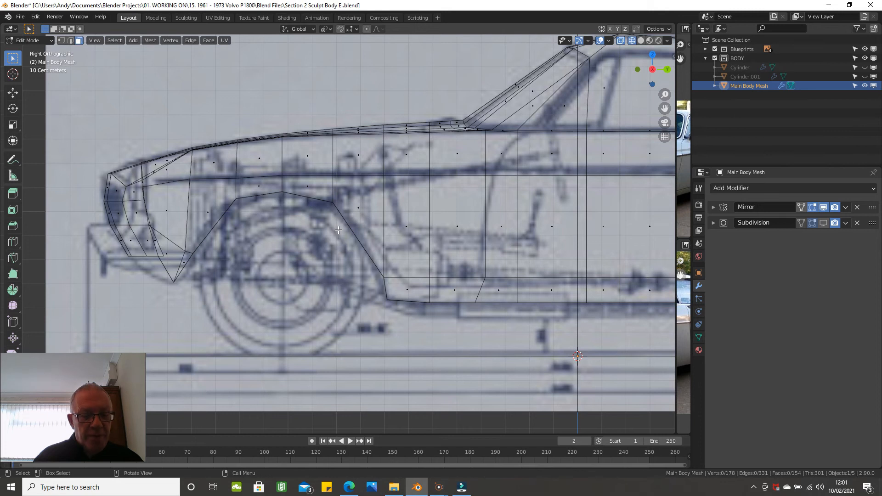
key(z)
click(408, 219)
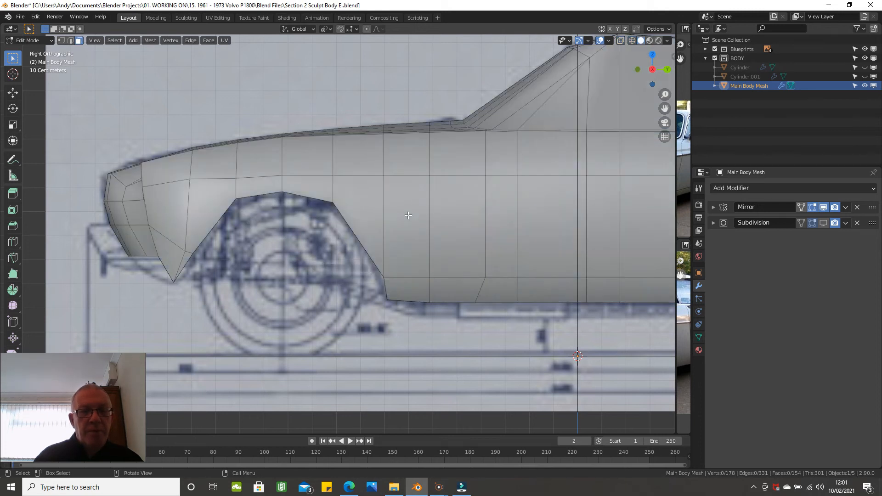
scroll(408, 218, down, 2)
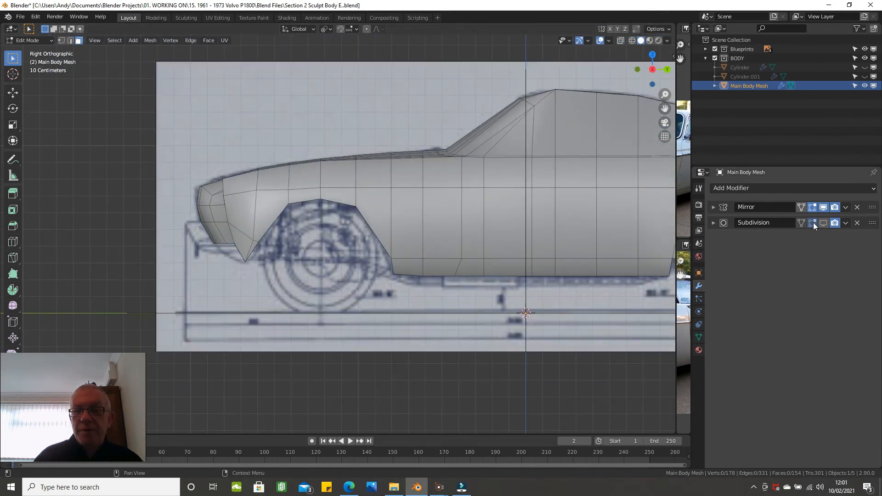
click(823, 223)
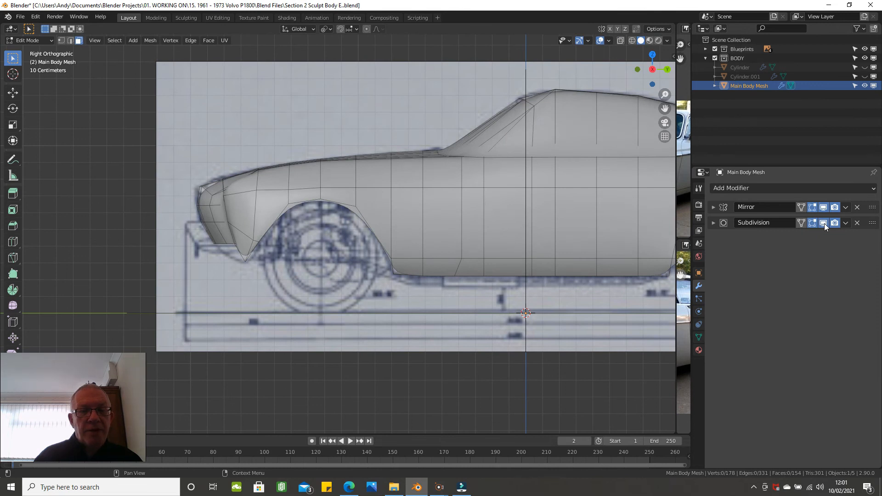
click(823, 223)
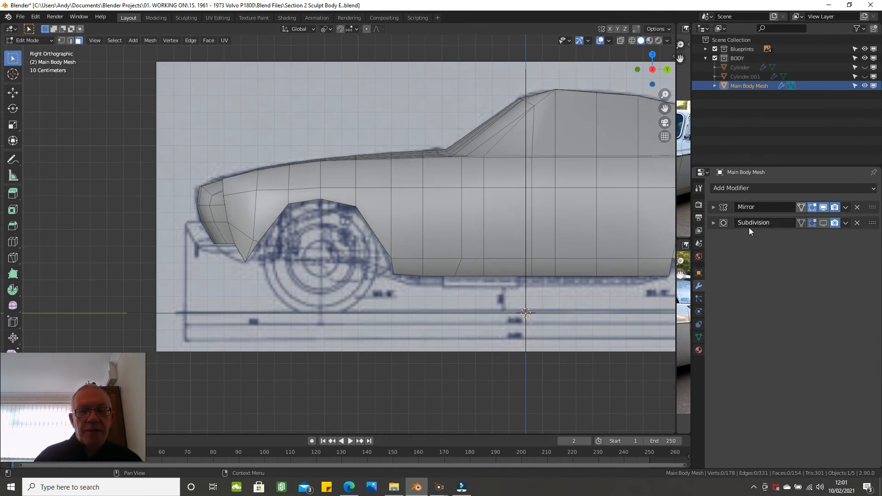
Step: Display the rear of the body in wireframe and switch to vertex selection
shift+middle_drag(492, 231, 229, 224)
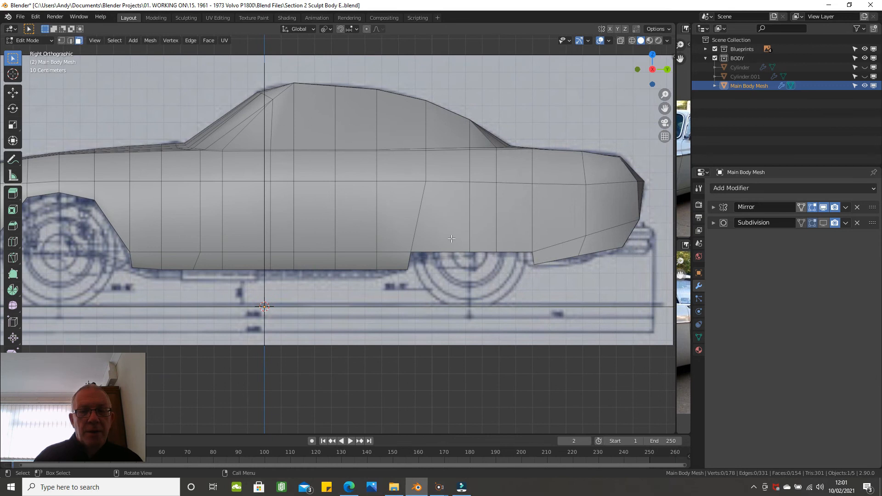
shift+middle_drag(476, 240, 426, 242)
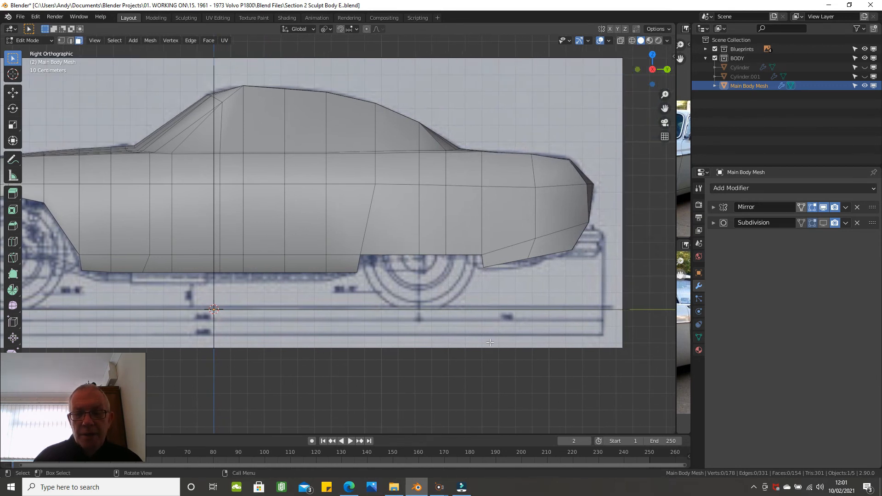
key(Tab)
key(Tab)
key(z)
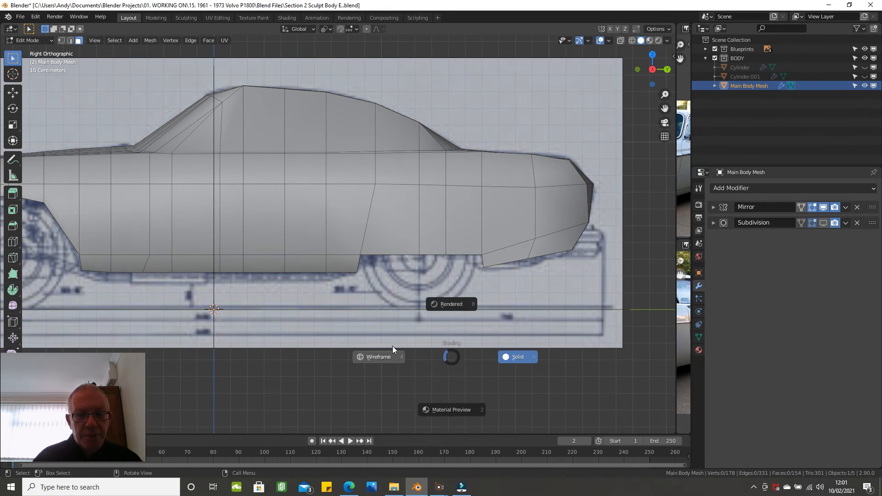
click(372, 360)
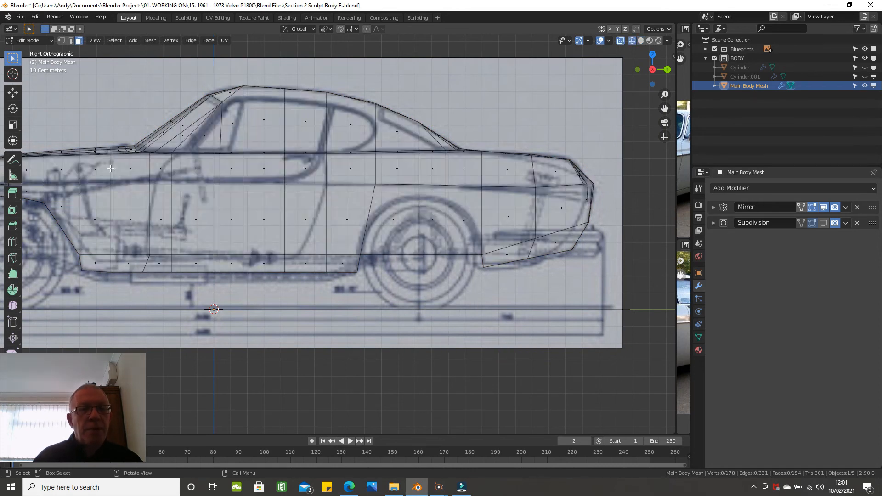
click(61, 41)
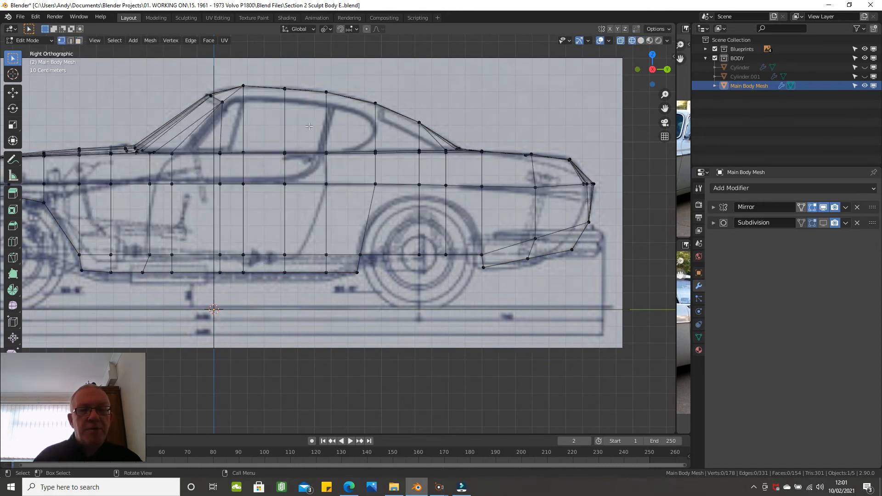
Step: Move the lower vertex ahead of the rear wheel slightly forward along the Y axis to the front edge of the wheel arch
scroll(443, 198, up, 3)
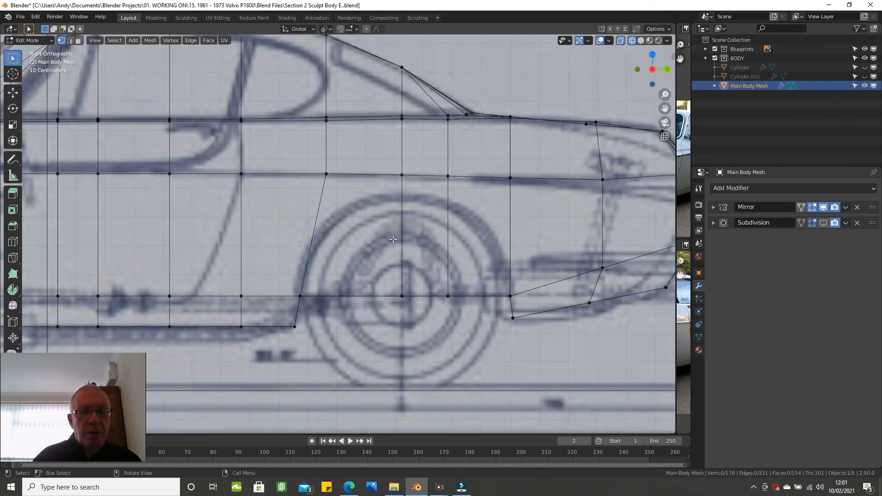
click(304, 292)
key(g)
key(y)
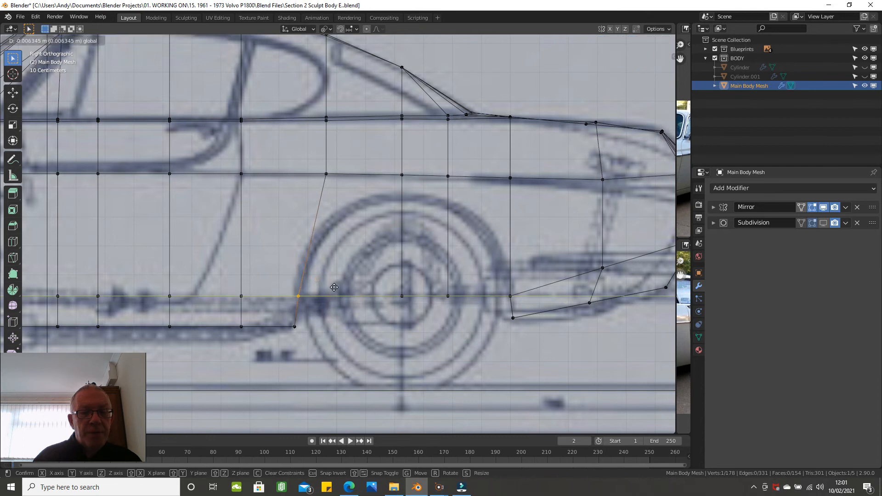
click(330, 287)
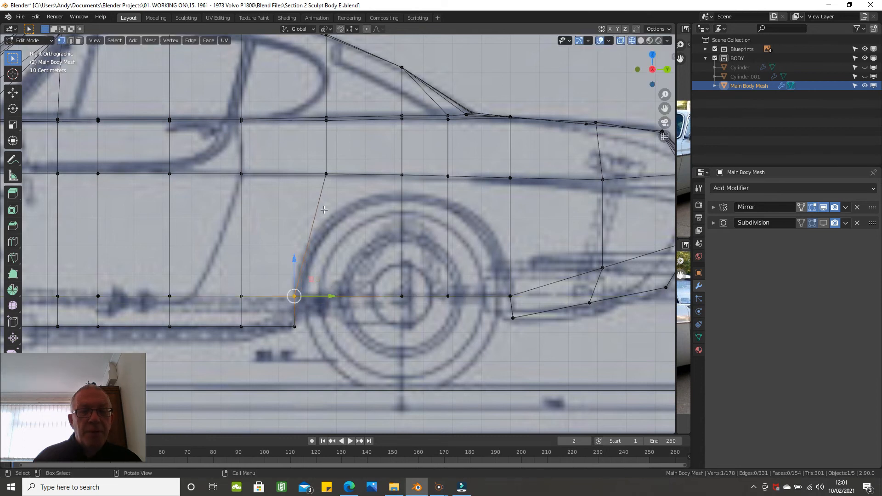
Step: Connect the wheel-centre vertex diagonally to the side line ahead of it, and the vertex behind it to the side line above the arch's rear end
click(326, 173)
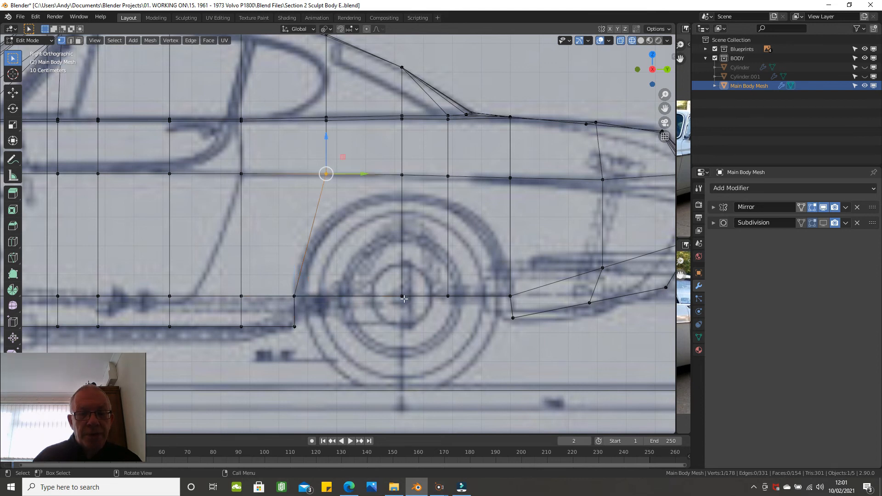
shift+click(403, 297)
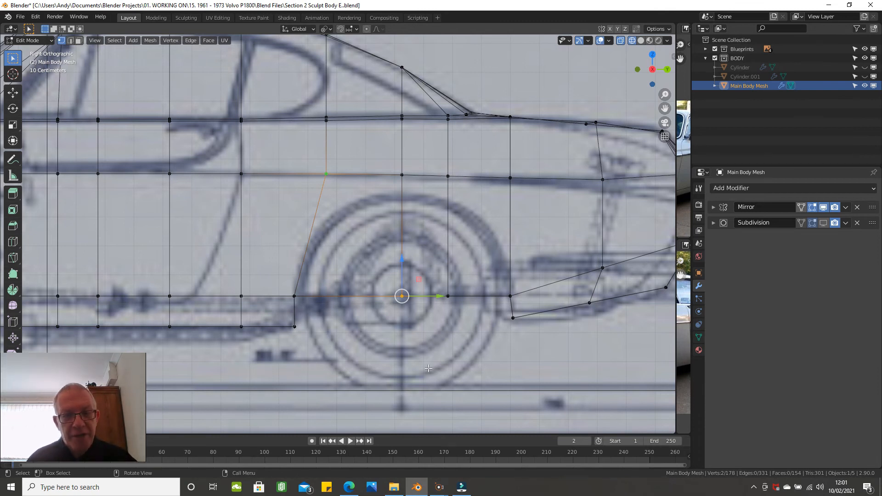
key(alt+a)
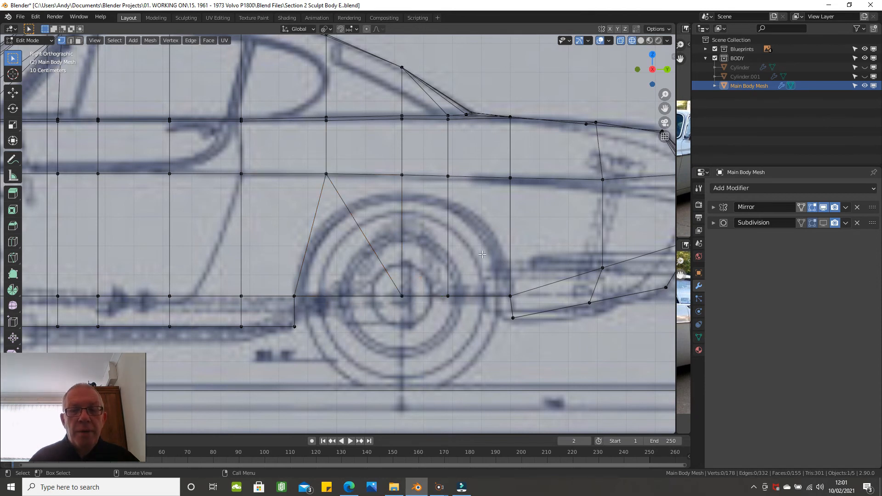
scroll(482, 254, up, 1)
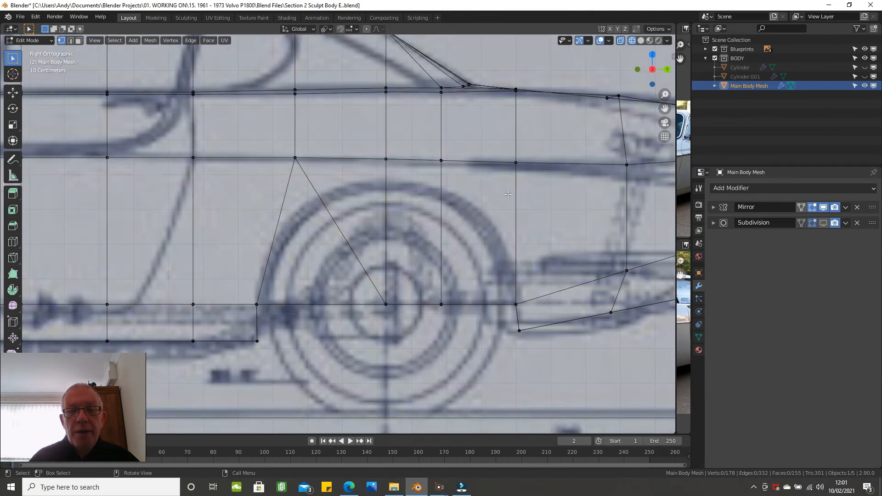
click(458, 284)
shift+click(510, 169)
key(alt+a)
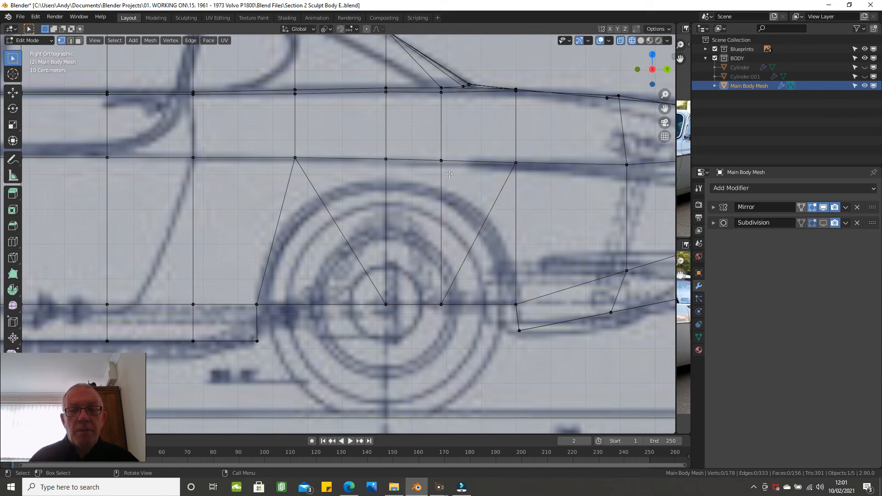
Step: Connect crossing diagonals from the side line to the rear arch's lower corners, both behind and ahead of the wheel centre
click(442, 161)
shift+click(515, 304)
key(j)
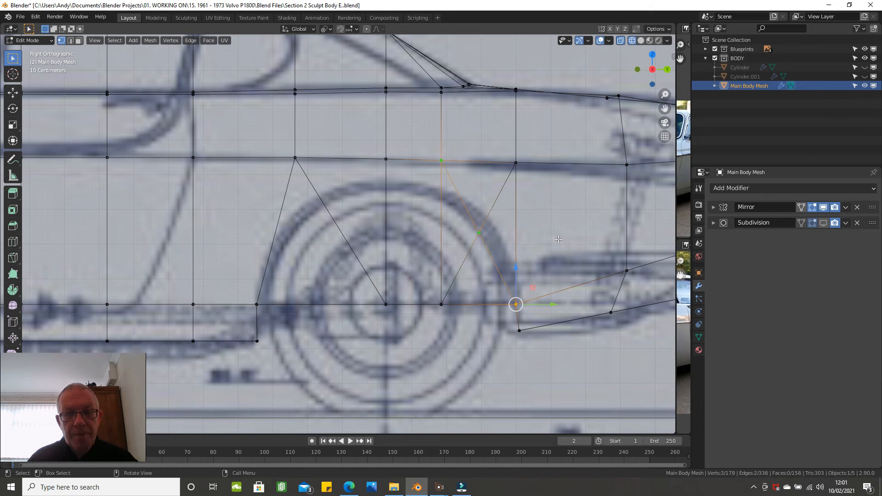
click(553, 240)
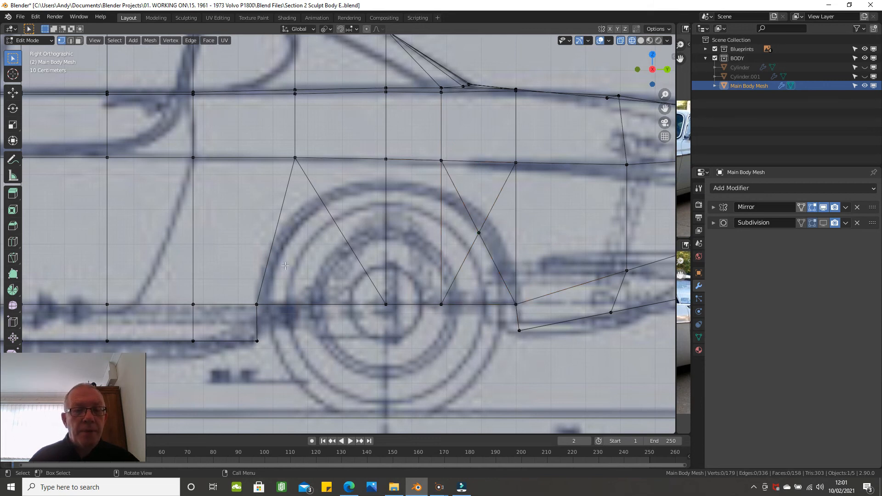
click(256, 304)
shift+click(385, 160)
key(j)
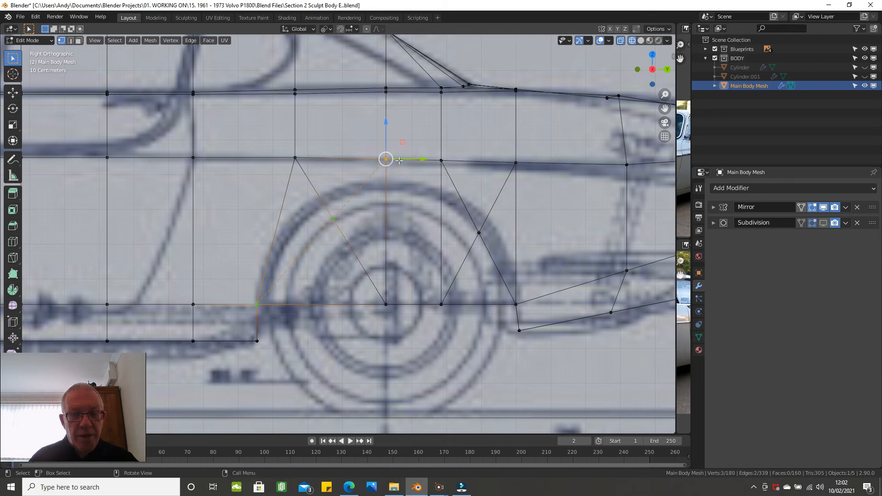
click(391, 173)
Step: Slide the two diagonal crossing vertices upward along their edges onto the blueprint's rear wheel arch
click(479, 234)
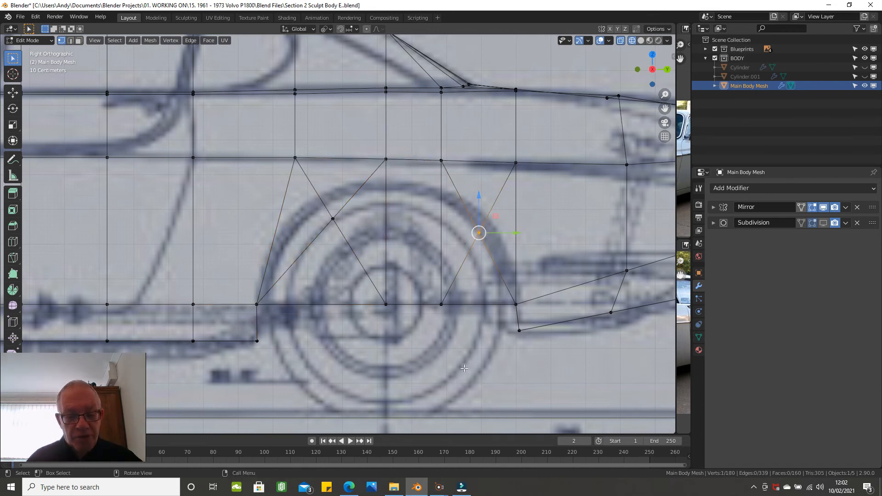
key(shift+v)
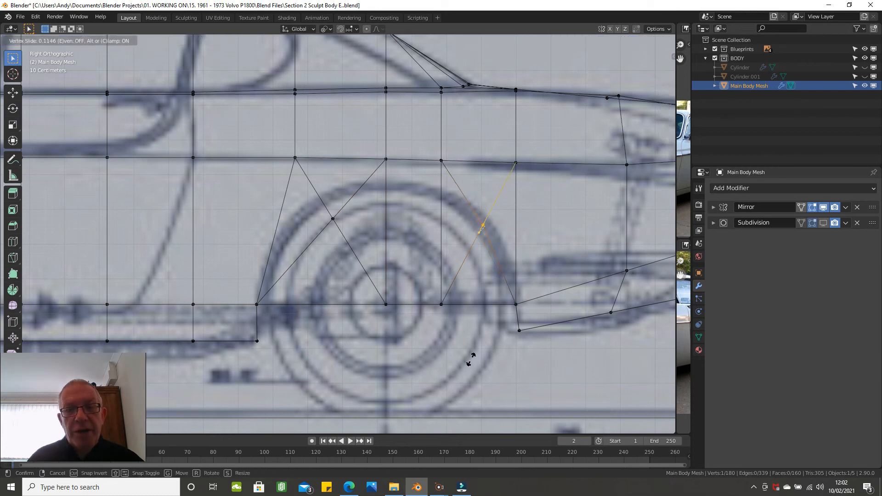
click(473, 352)
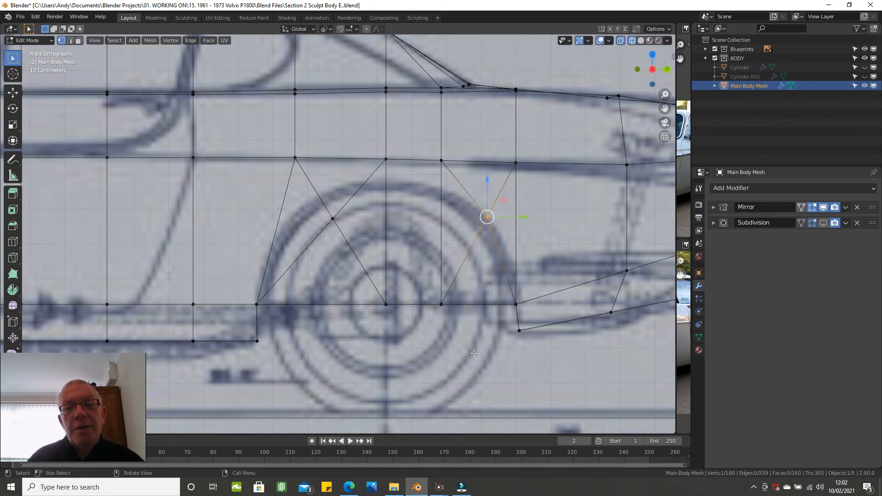
click(329, 223)
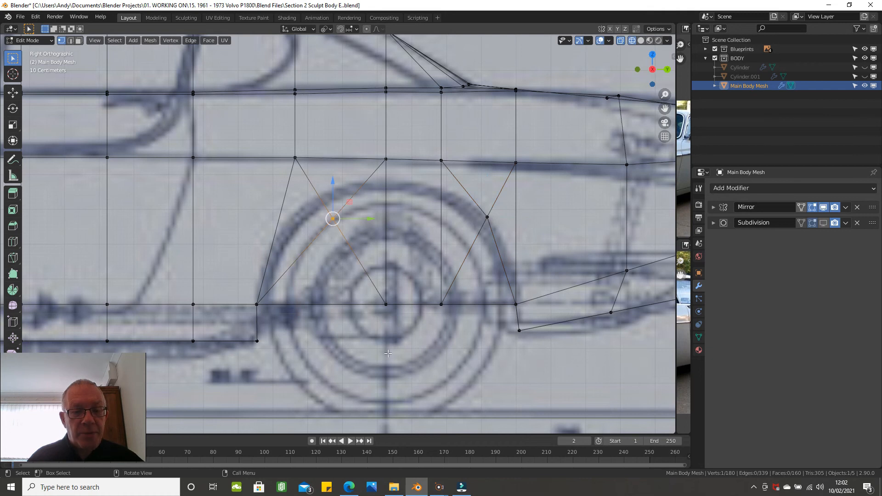
key(shift+v)
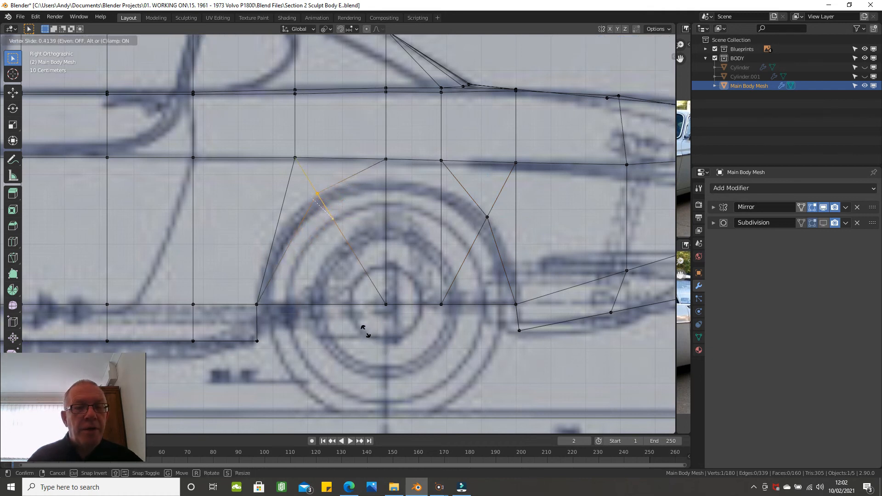
click(366, 331)
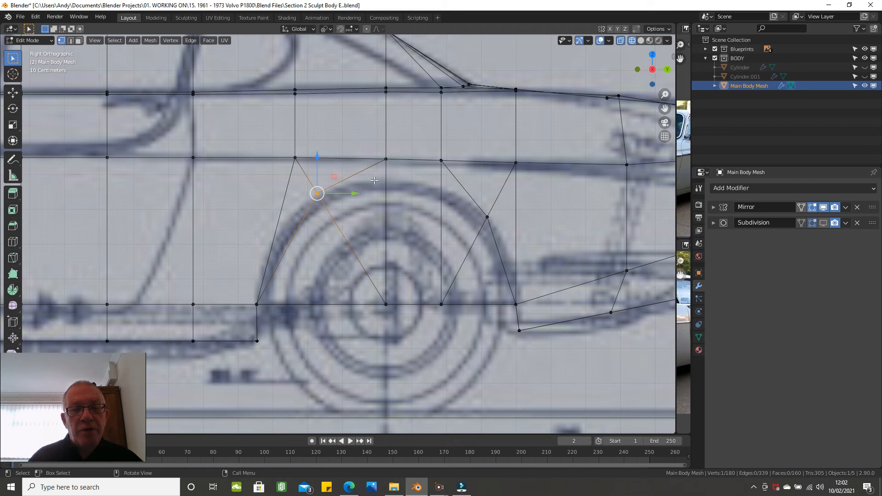
Step: Knife a cut over the top of the rear wheel arch, joining its front and rear arch vertices across the two vertical edges
key(k)
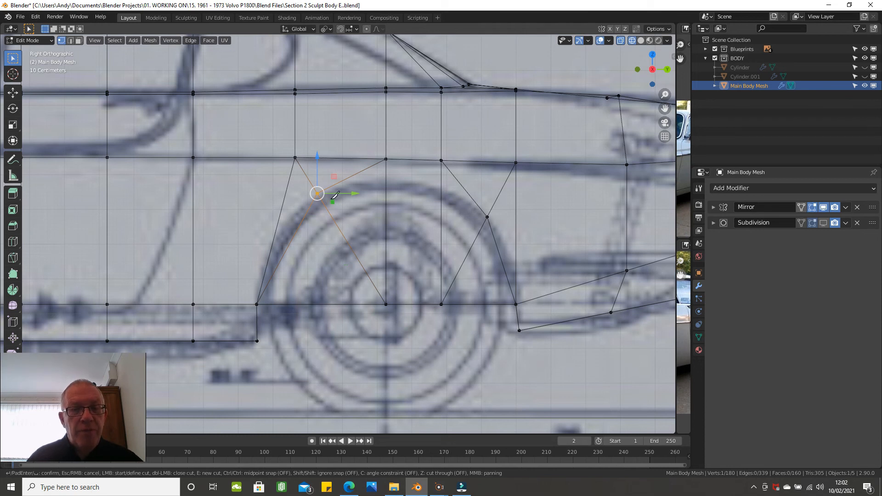
click(317, 194)
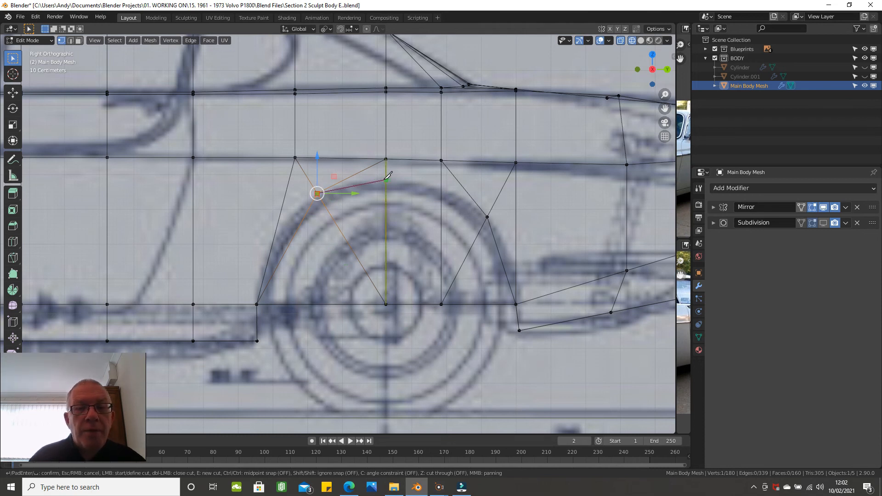
click(387, 178)
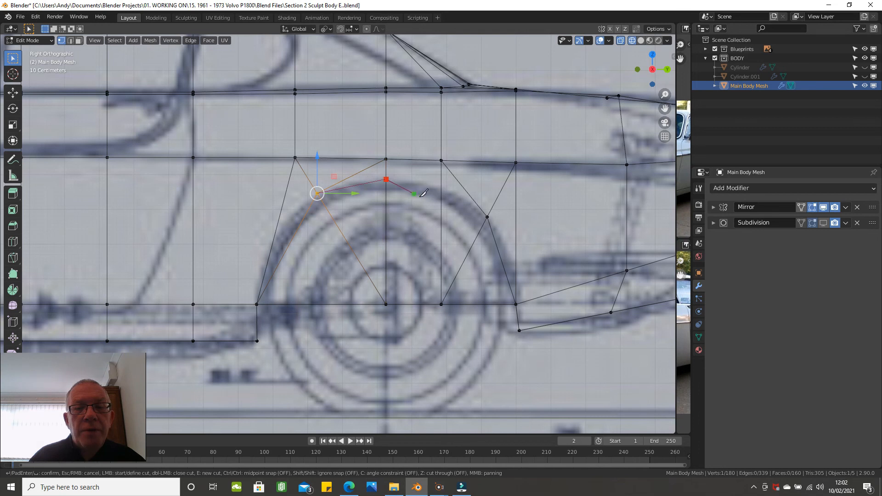
click(443, 185)
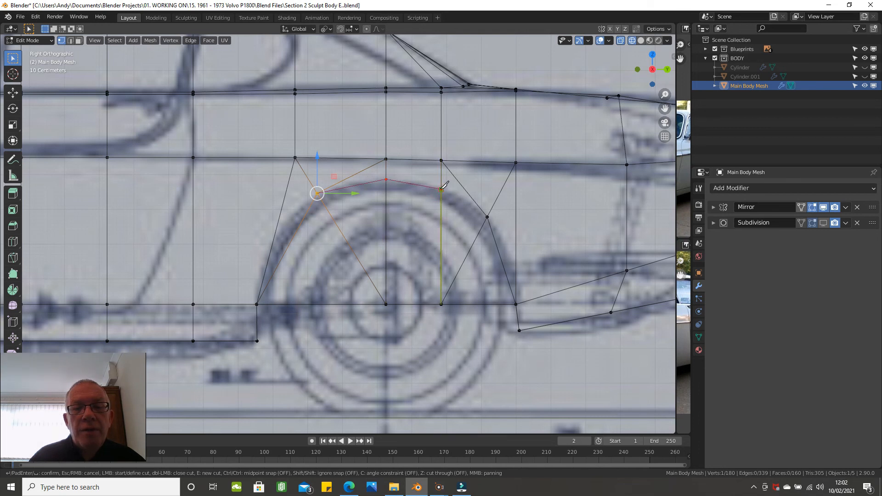
click(490, 213)
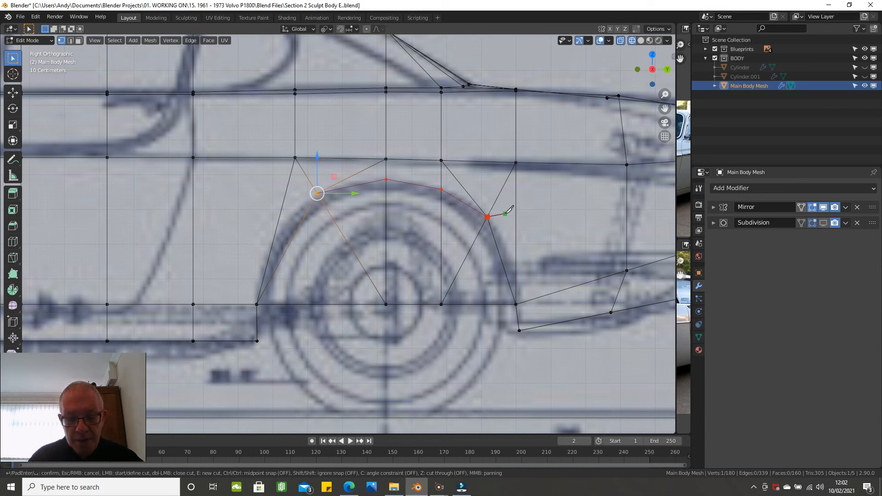
key(Return)
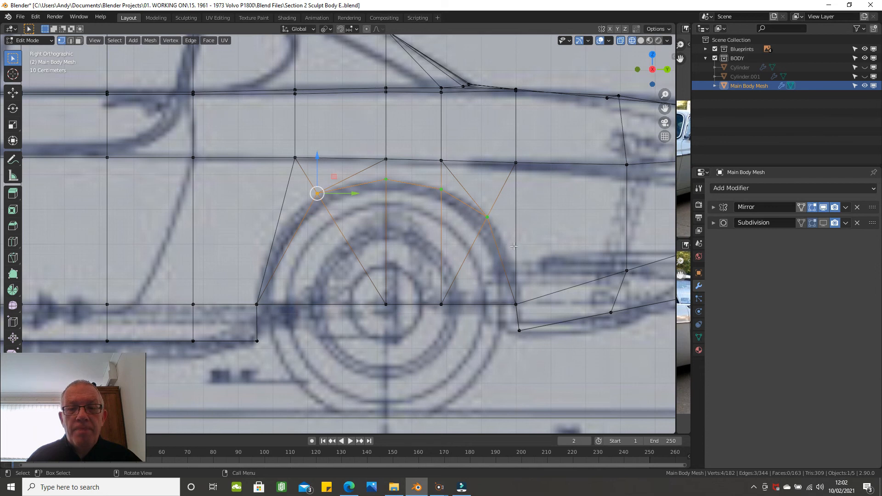
scroll(513, 247, down, 2)
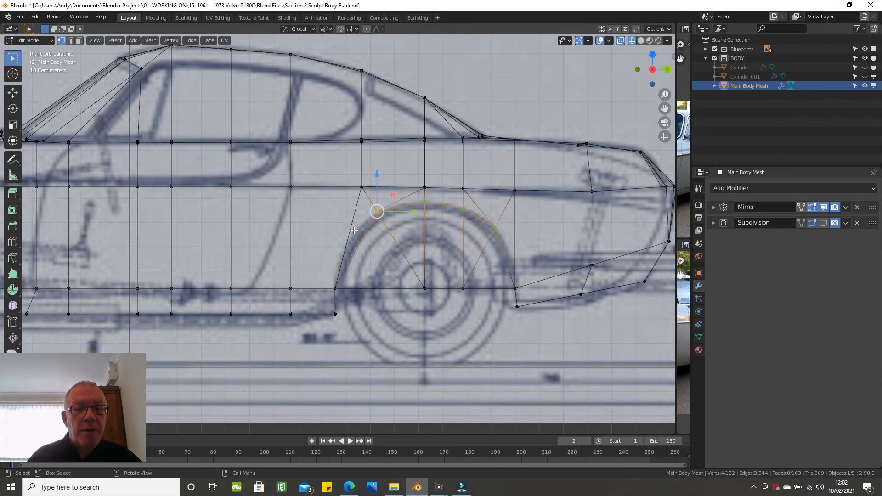
click(79, 40)
click(376, 251)
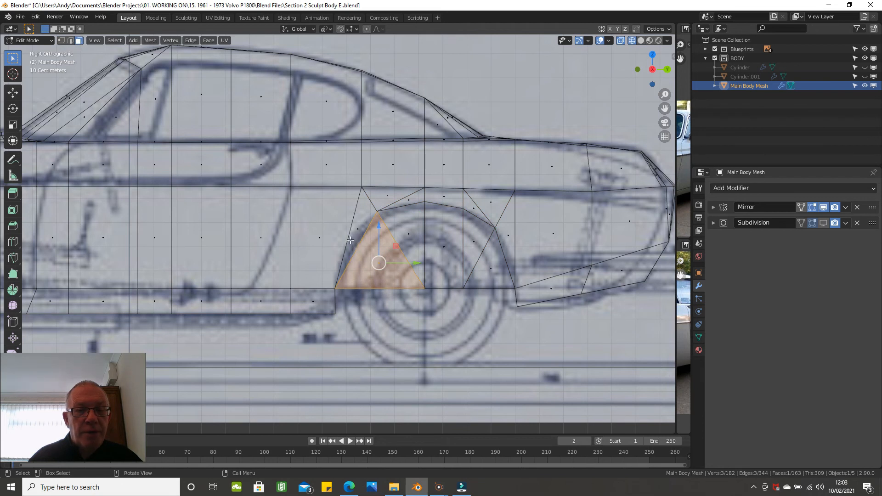
click(61, 40)
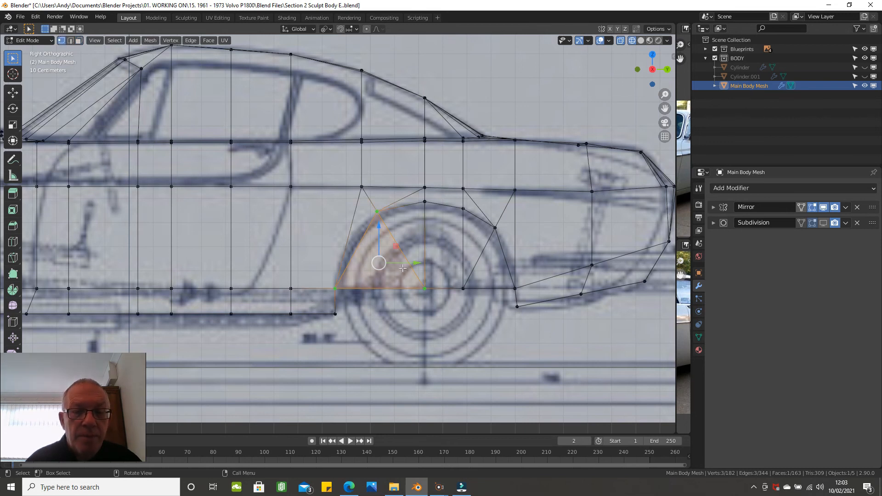
click(426, 290)
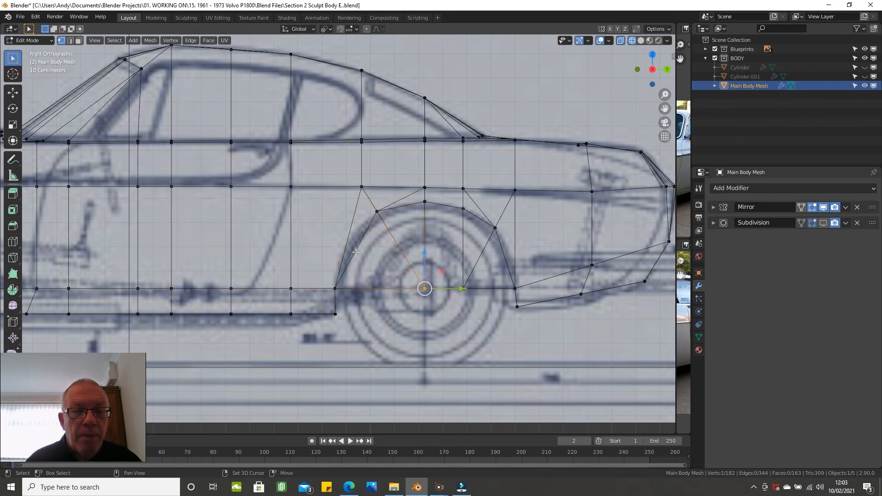
Step: Subdivide the rear wheel arch's front edge between its upper front arch vertex and its lower front corner
click(376, 211)
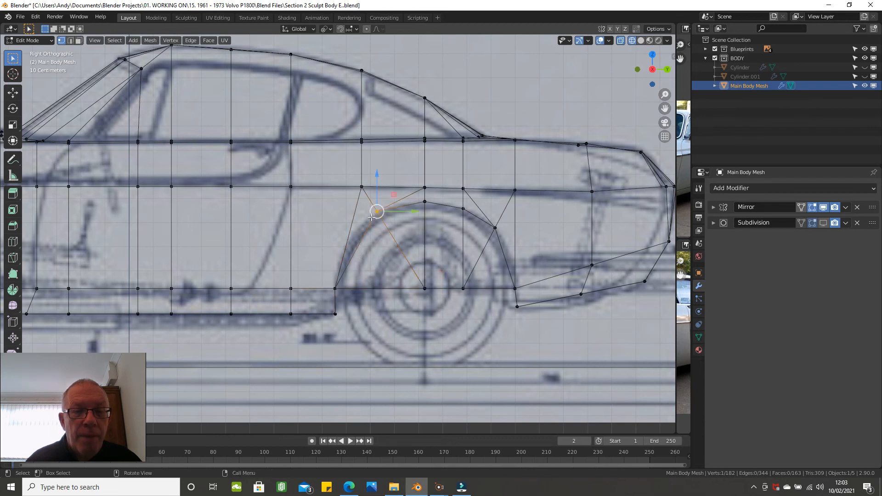
shift+click(335, 289)
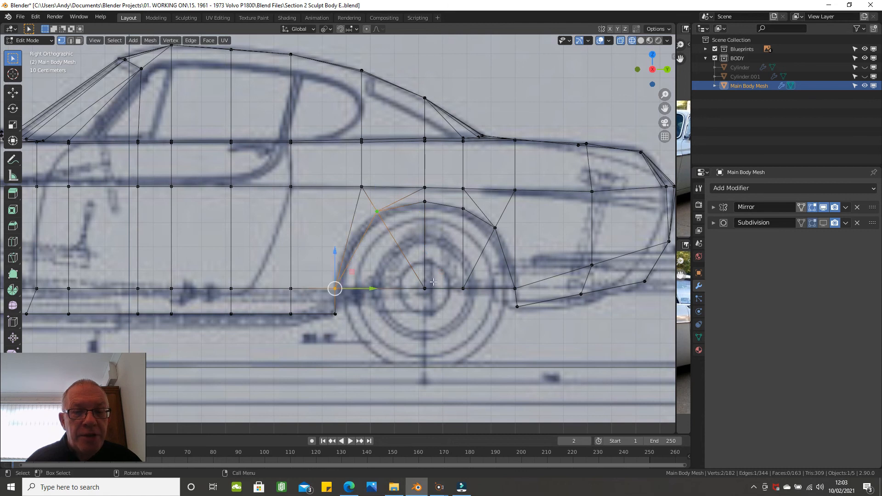
right_click(519, 341)
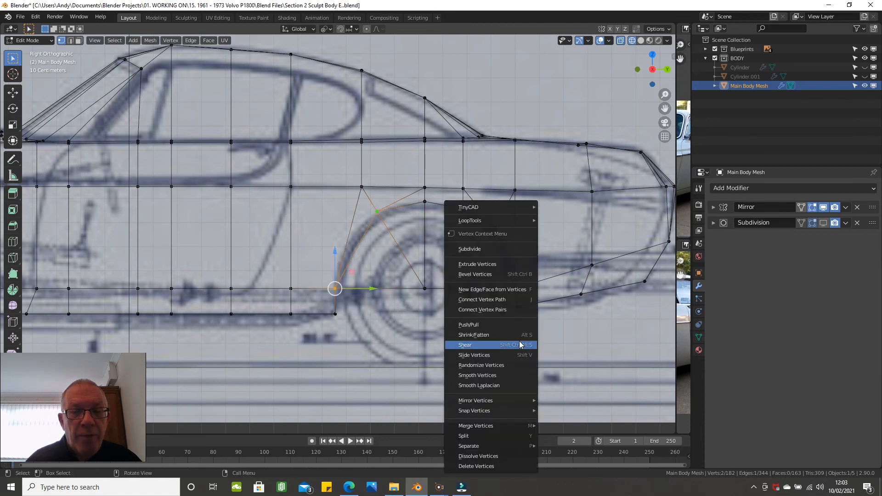
click(492, 254)
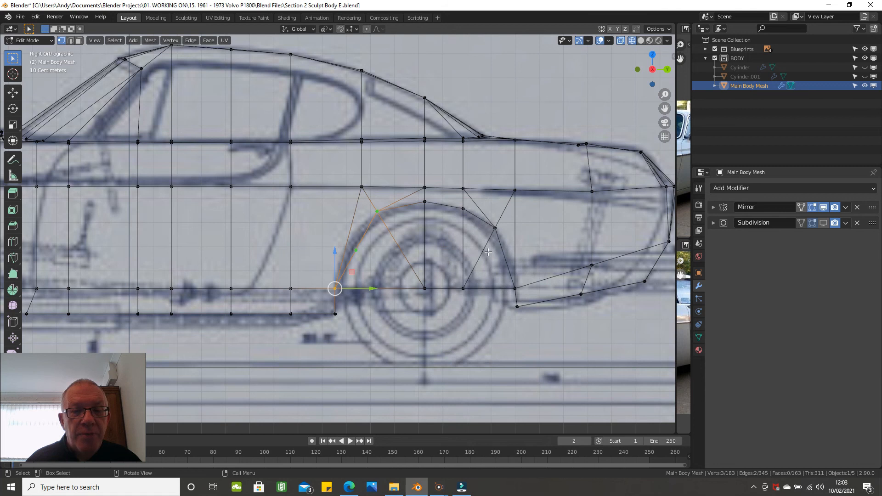
Step: Connect the midpoint vertex on the rear arch's front edge to the side-line vertex at the door's rear edge
click(356, 250)
shift+click(290, 186)
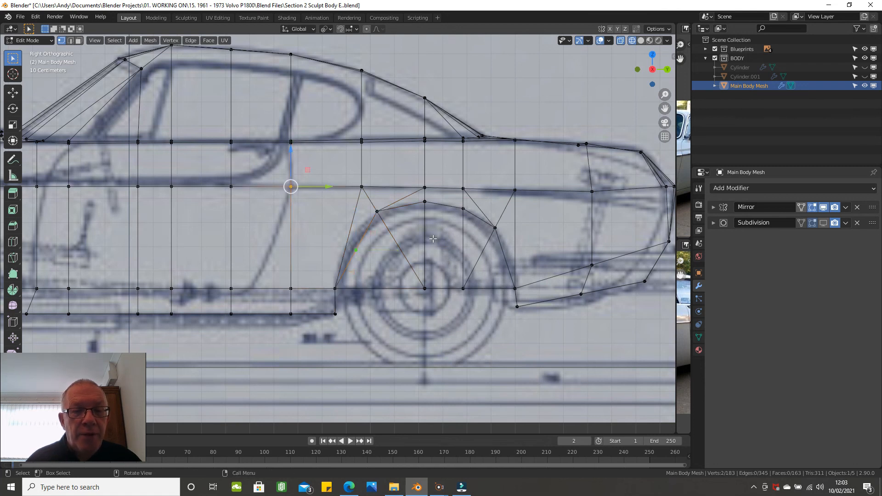
key(j)
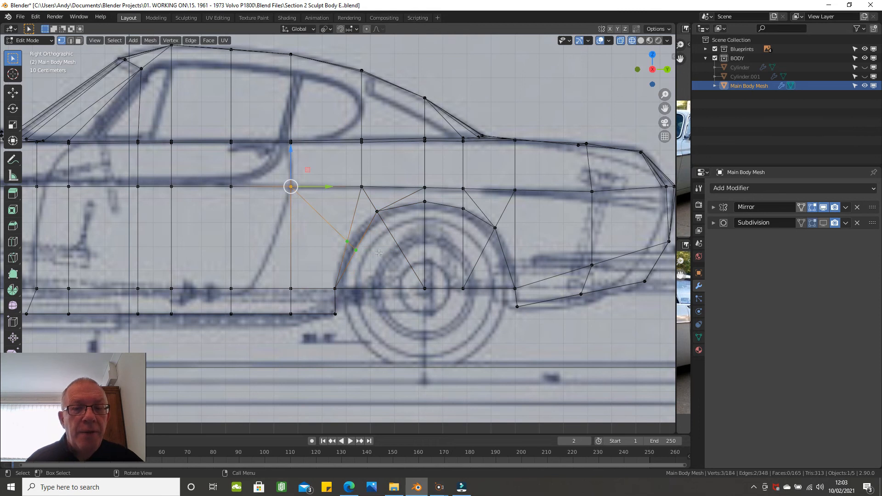
Step: Merge the rear arch's front midpoint vertex into the crossing vertex just ahead of it on the blueprint arch
click(356, 252)
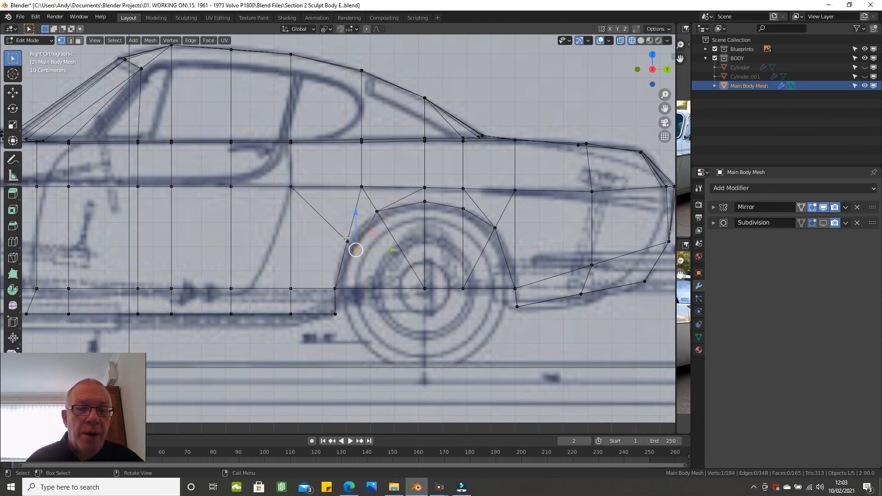
shift+click(347, 241)
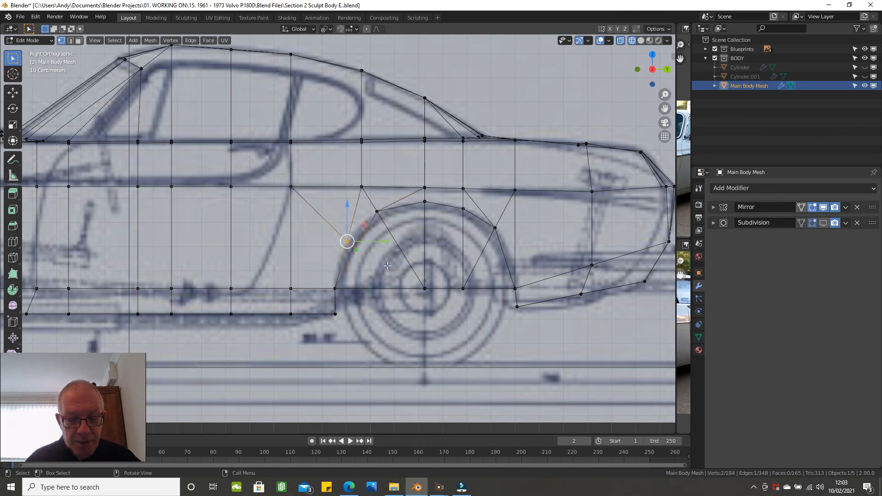
key(m)
click(379, 276)
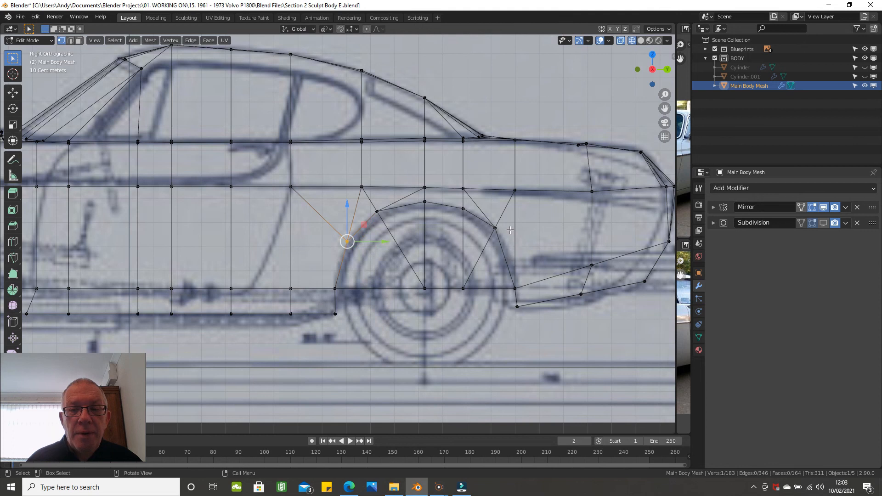
Step: Delete the five faces inside the rear wheel arch to cut out the opening
click(80, 41)
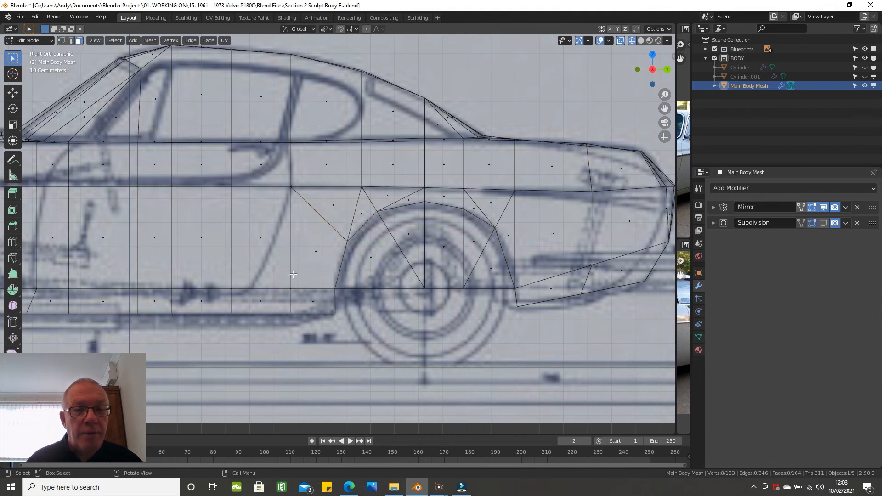
click(348, 269)
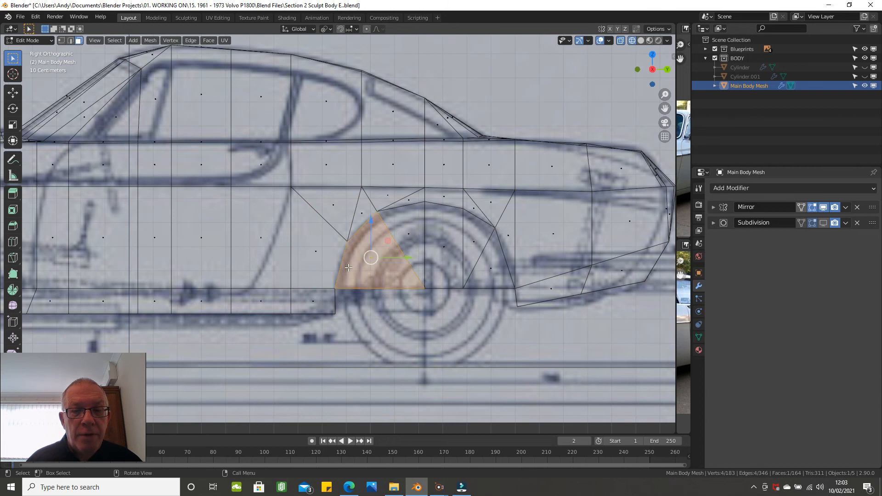
shift+click(411, 239)
shift+click(447, 251)
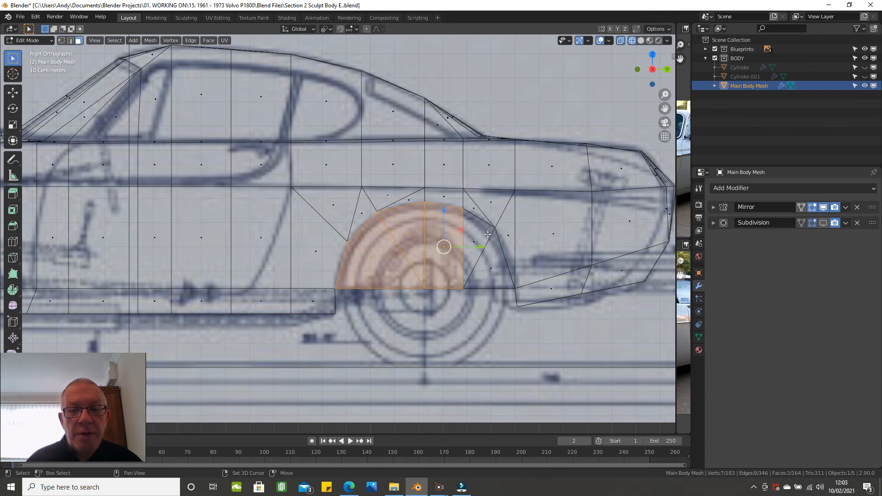
shift+click(481, 236)
shift+click(497, 271)
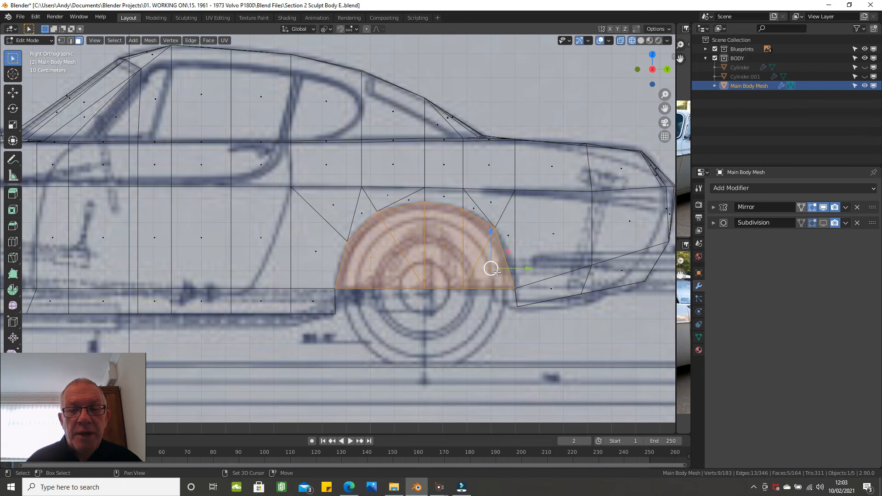
key(x)
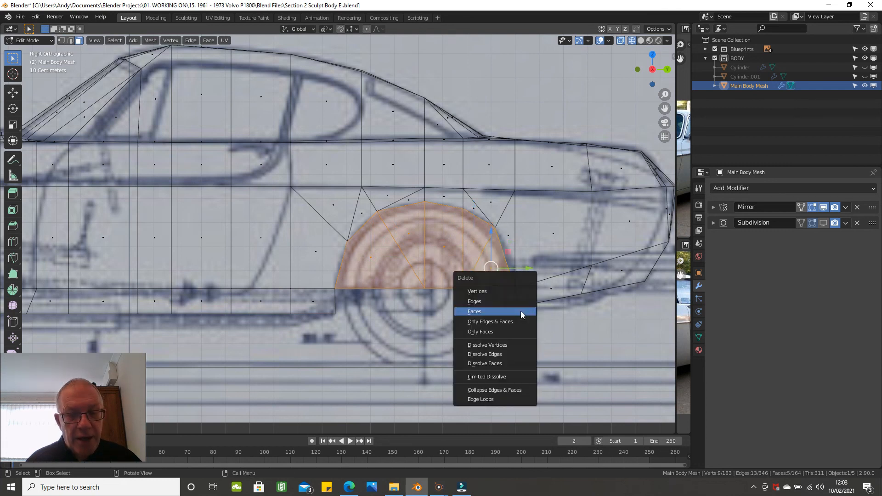
click(519, 307)
Step: Display the body in solid shading with the Subdivision modifier enabled in the viewport
scroll(518, 300, down, 2)
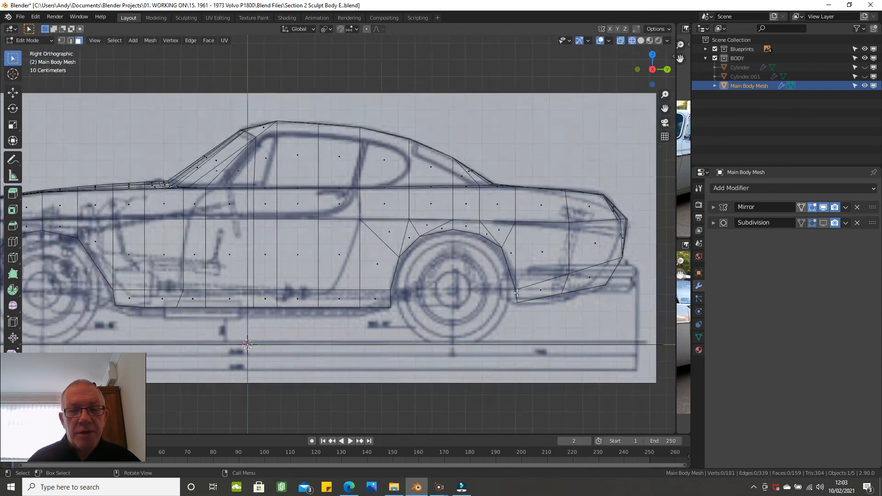
key(z)
click(583, 295)
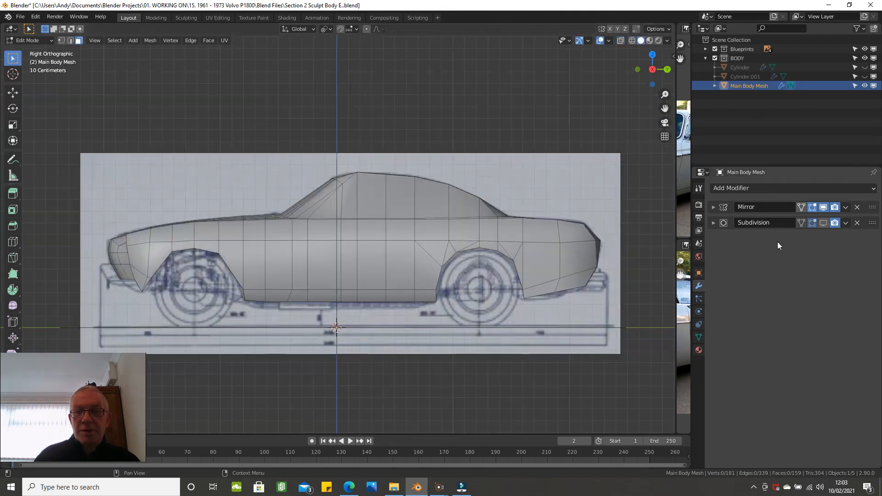
click(822, 221)
middle_drag(542, 251, 650, 115)
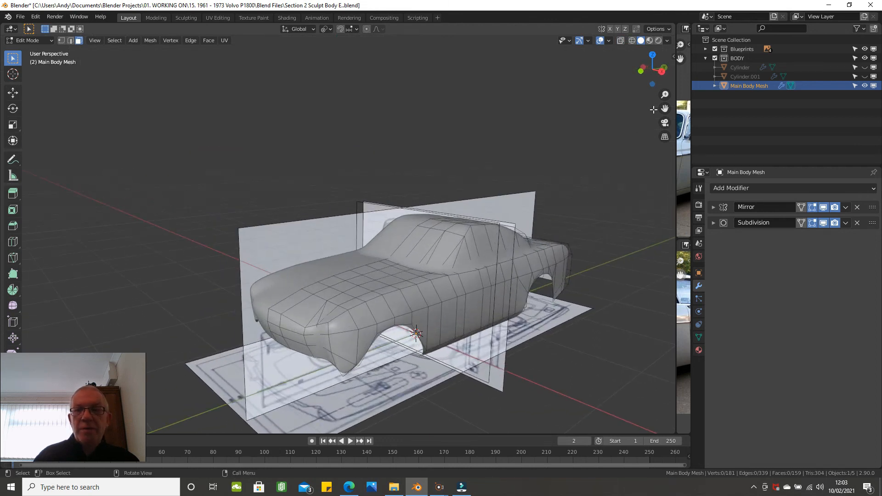
Step: Exclude the Blueprints collection from the view layer and inspect the smoothed body from the front and side
click(715, 49)
middle_drag(514, 158, 468, 270)
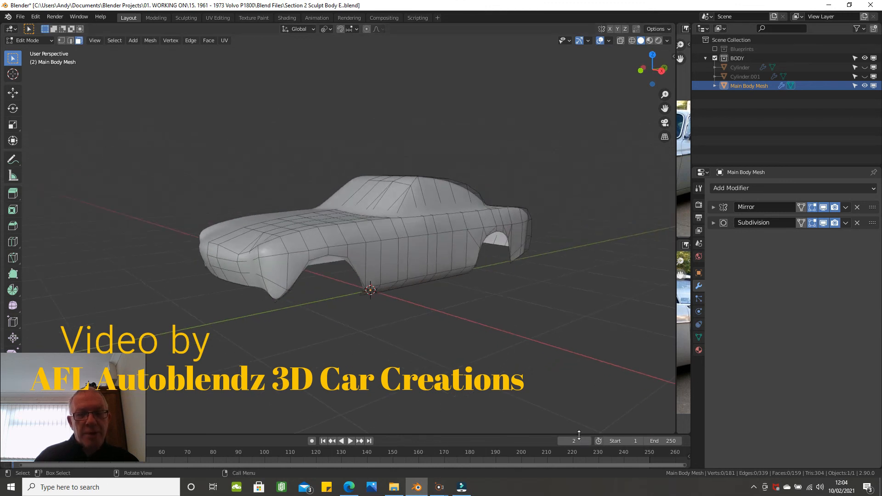
middle_drag(542, 374, 482, 360)
middle_drag(435, 286, 468, 267)
scroll(466, 269, down, 2)
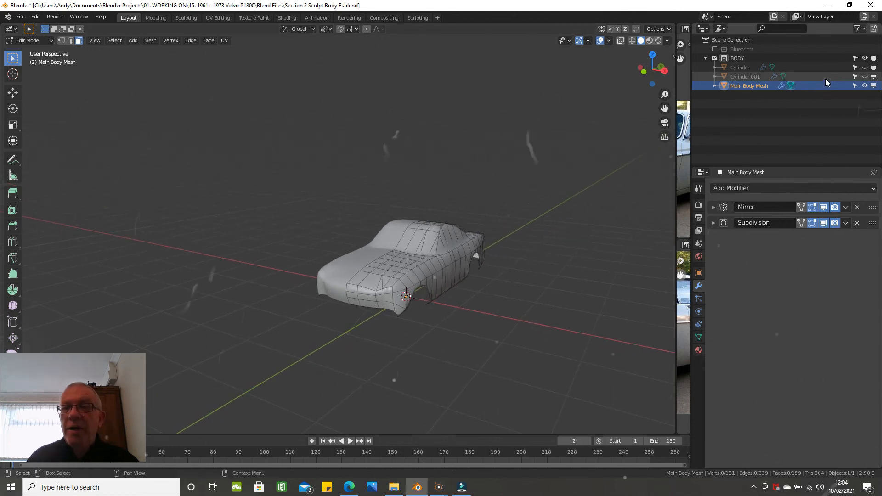
Step: Unhide the Cylinder and Cylinder.001 objects and inspect them on the front of the body
click(864, 77)
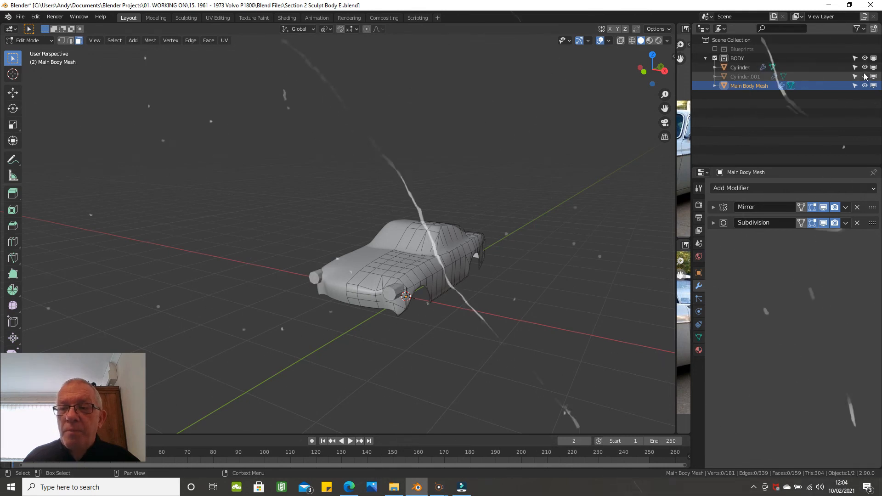
middle_drag(418, 265, 427, 259)
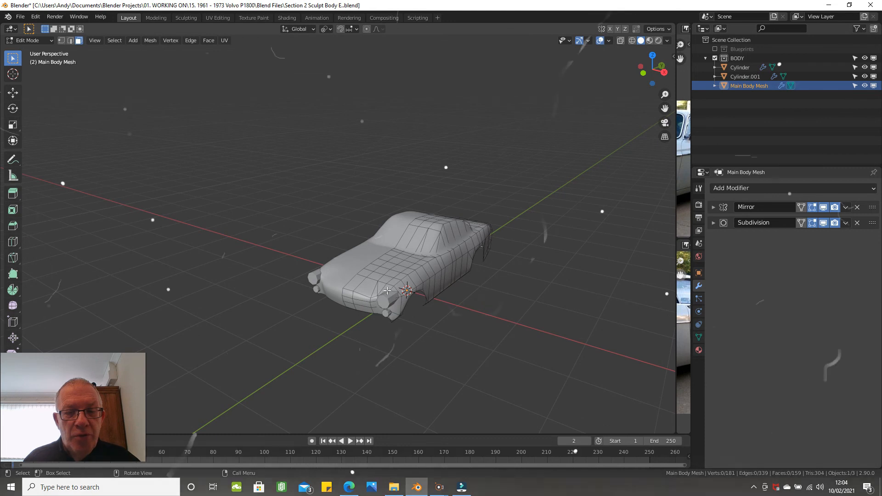
middle_drag(387, 294, 368, 309)
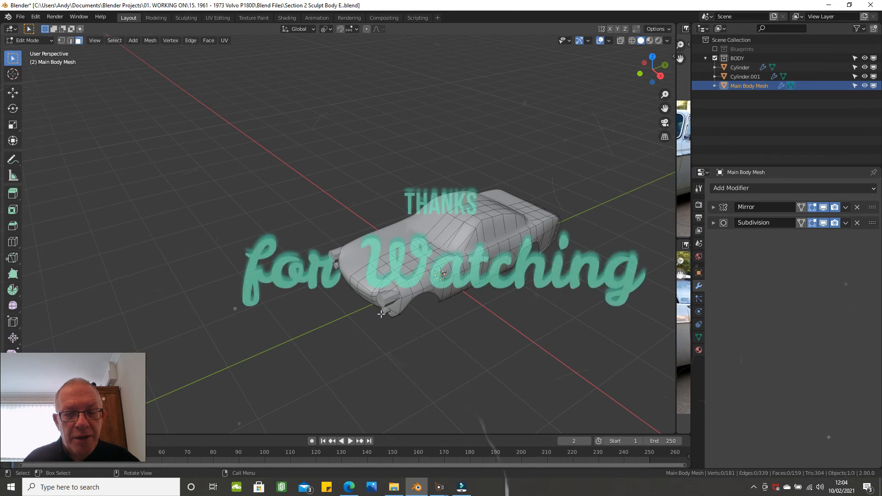
scroll(507, 302, up, 1)
middle_drag(507, 303, 513, 289)
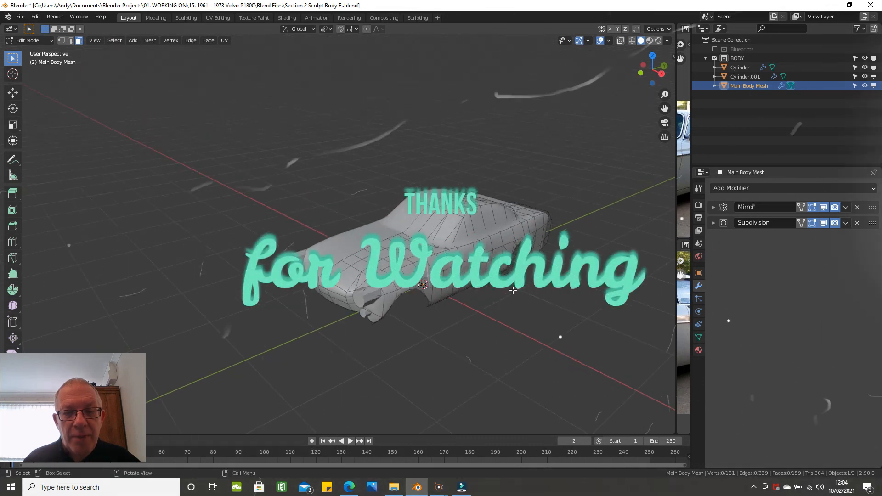